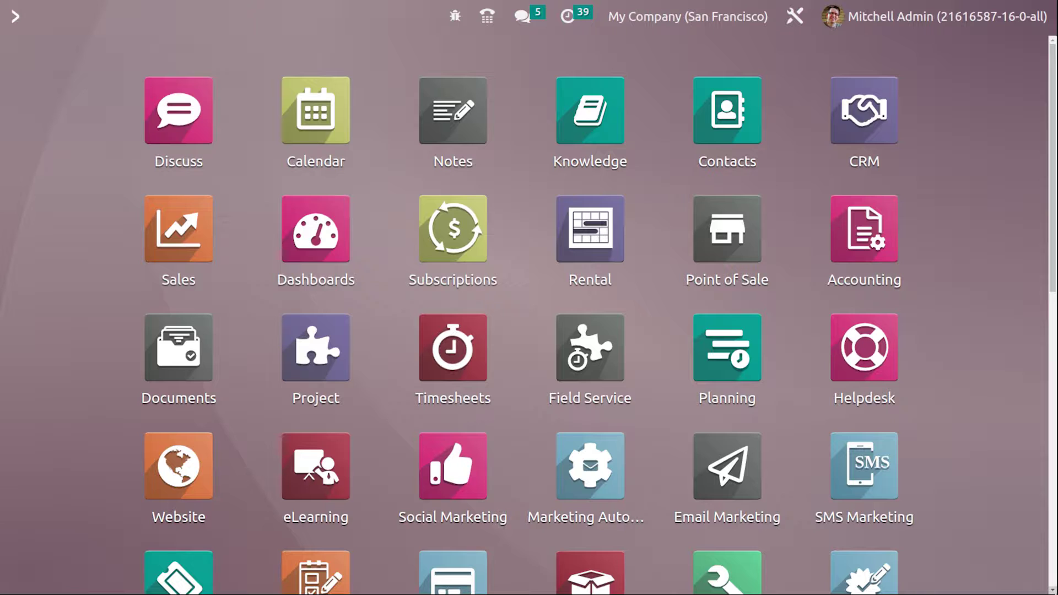
Search 'appr' from the home screen and open the Appraisals app
text(appr)
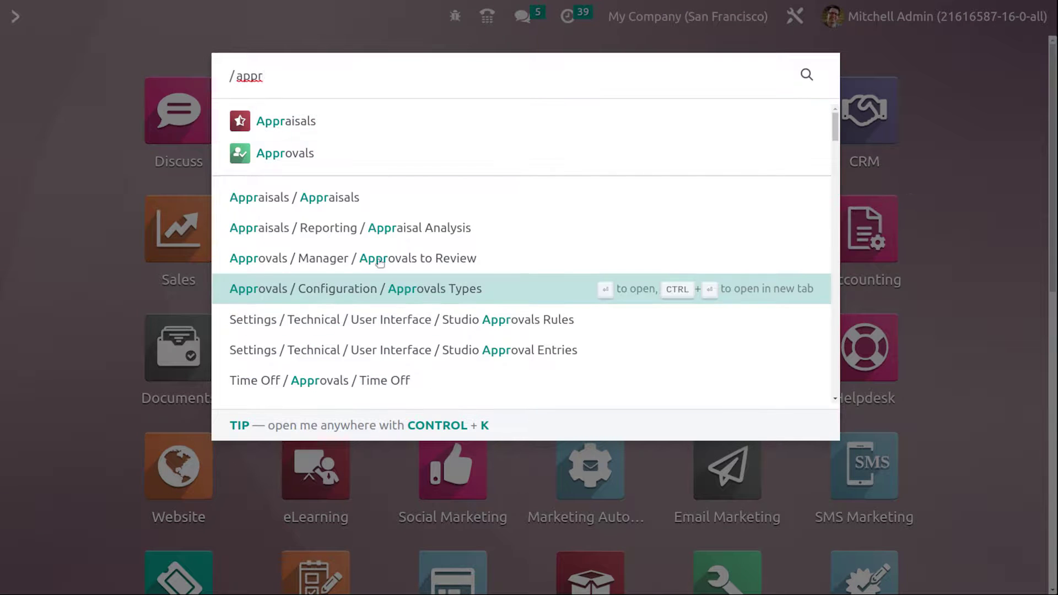
click(272, 122)
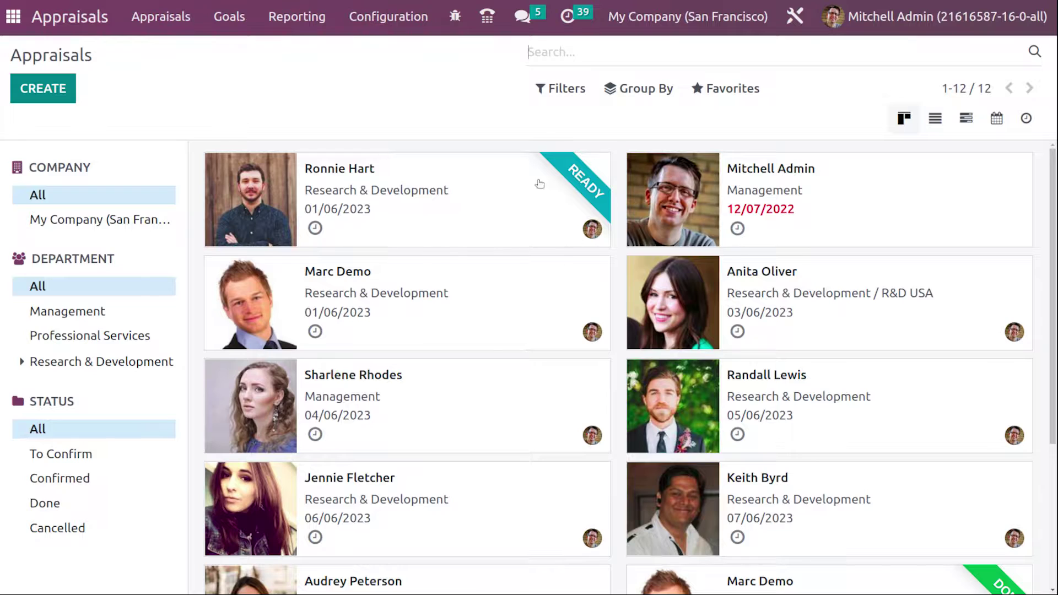
Scroll through the 12 appraisal cards and back to the top
scroll(928, 366, down, 4)
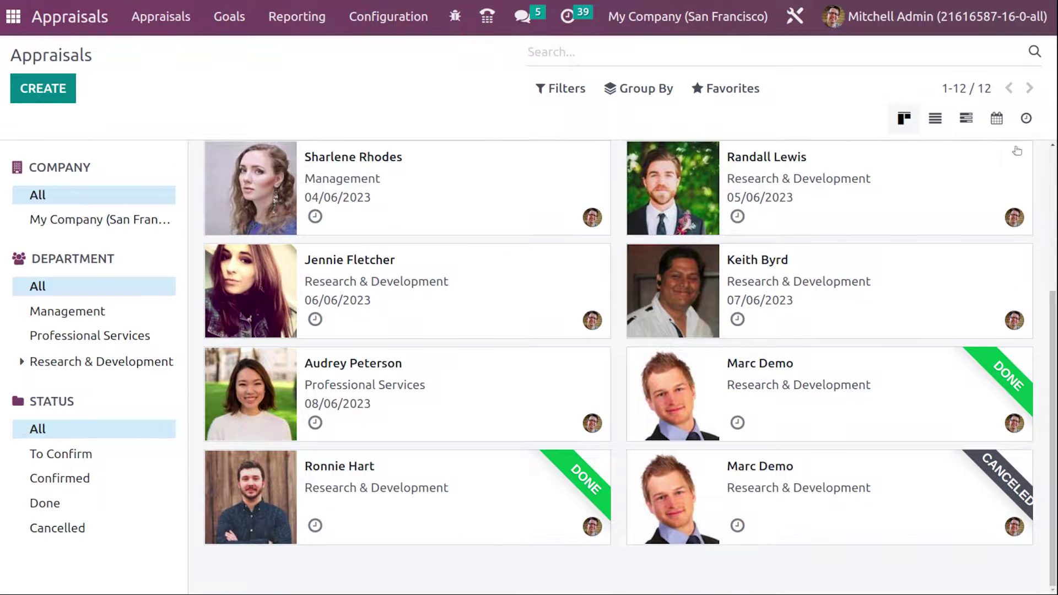
scroll(229, 347, up, 1)
scroll(227, 347, up, 4)
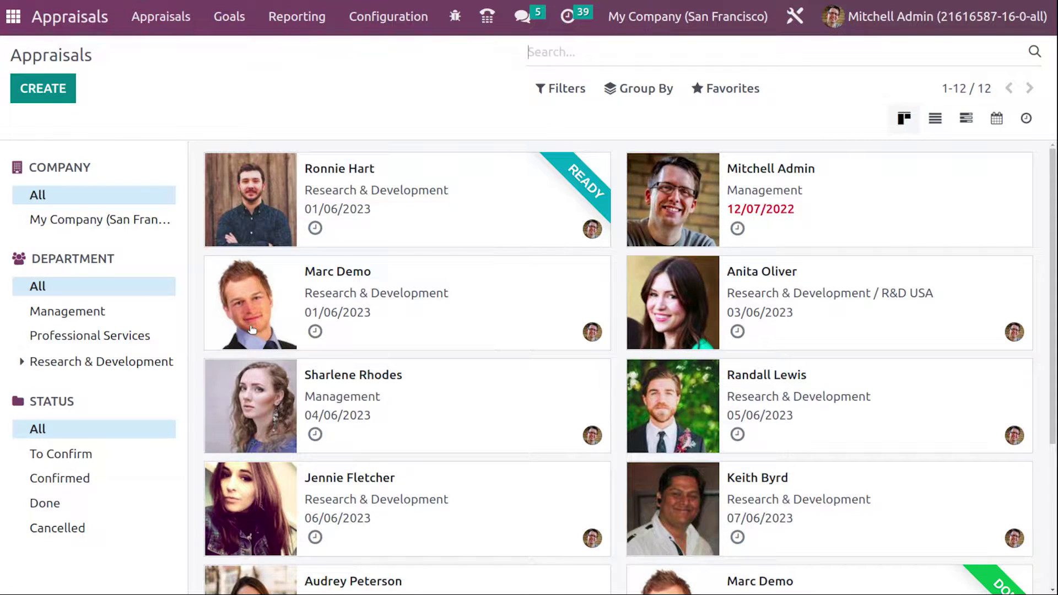
click(946, 125)
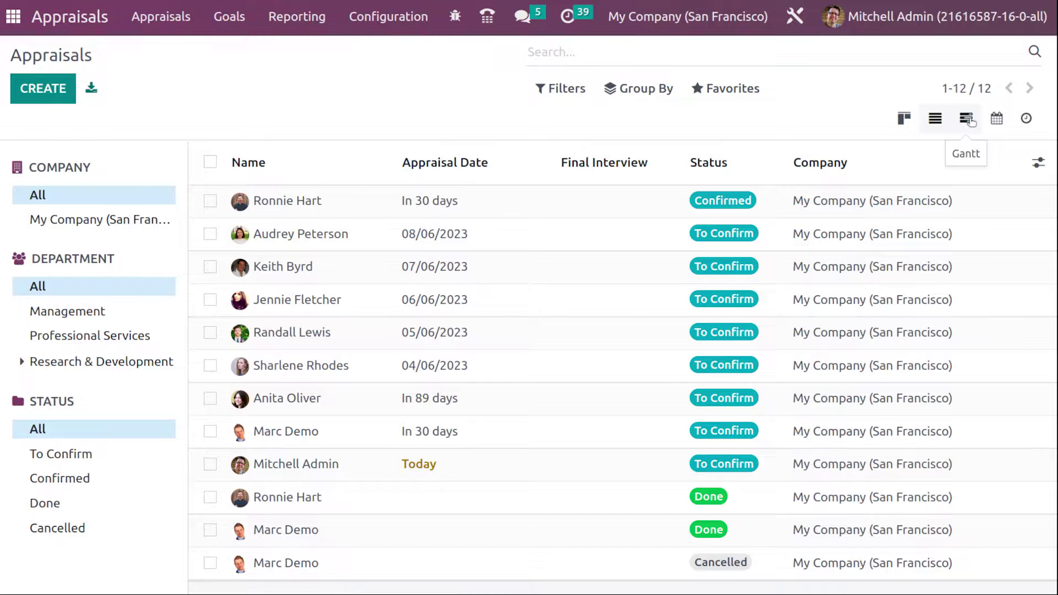
click(966, 116)
click(990, 87)
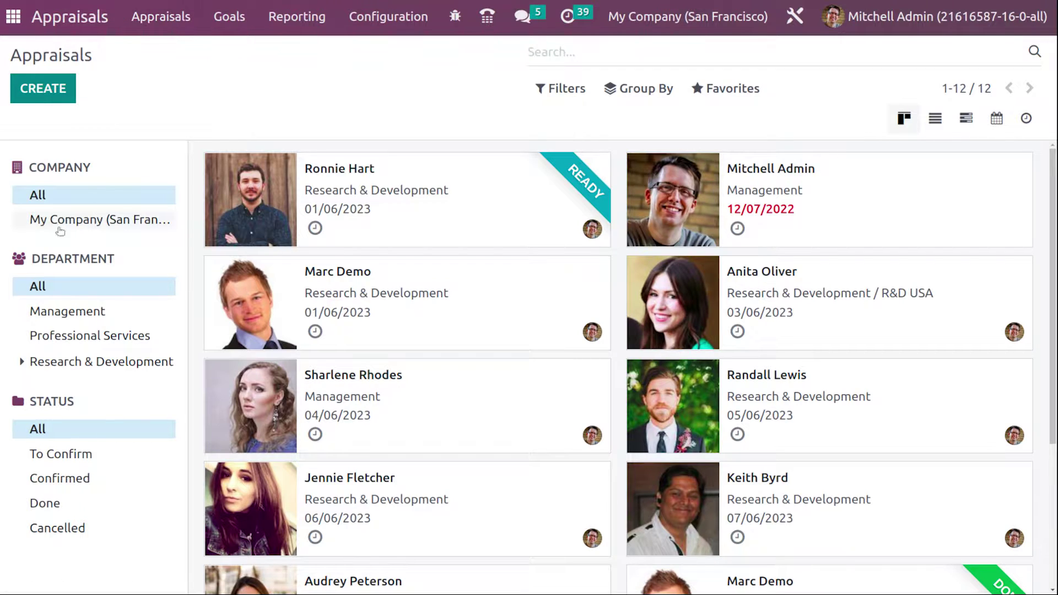
click(106, 217)
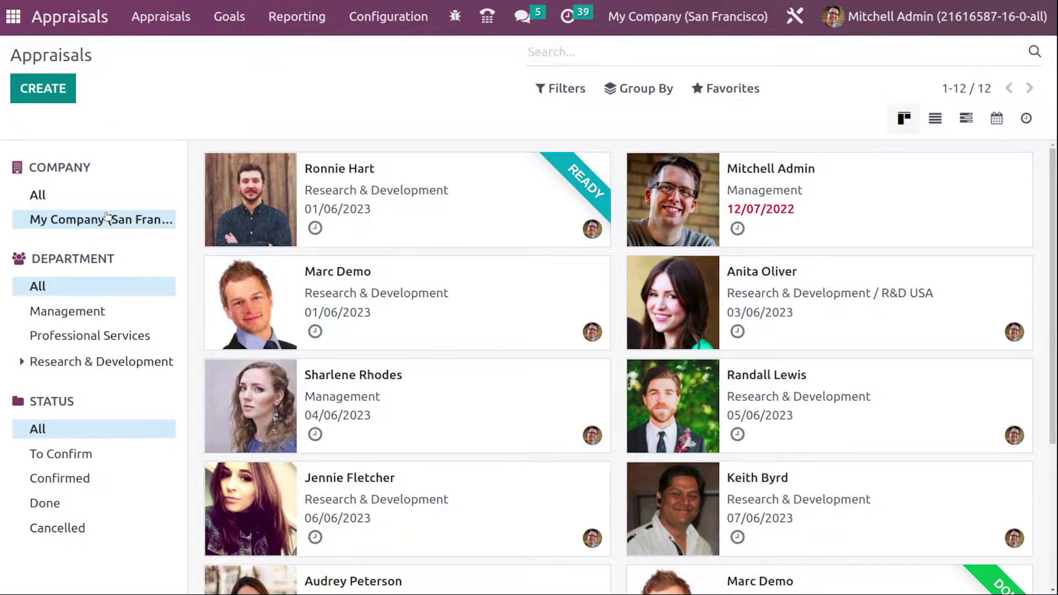
click(102, 199)
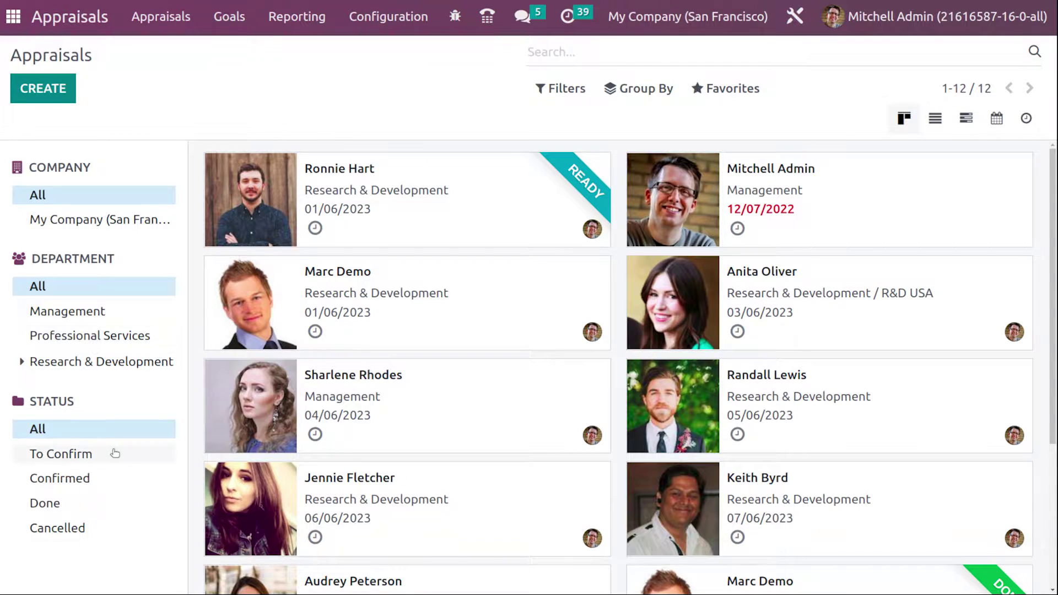
click(104, 479)
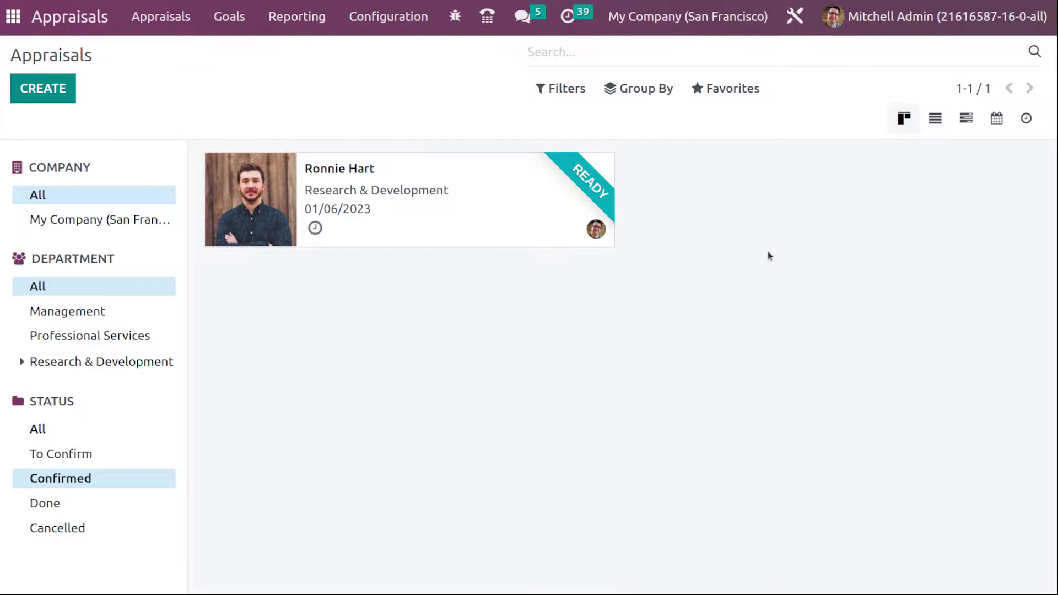
click(94, 505)
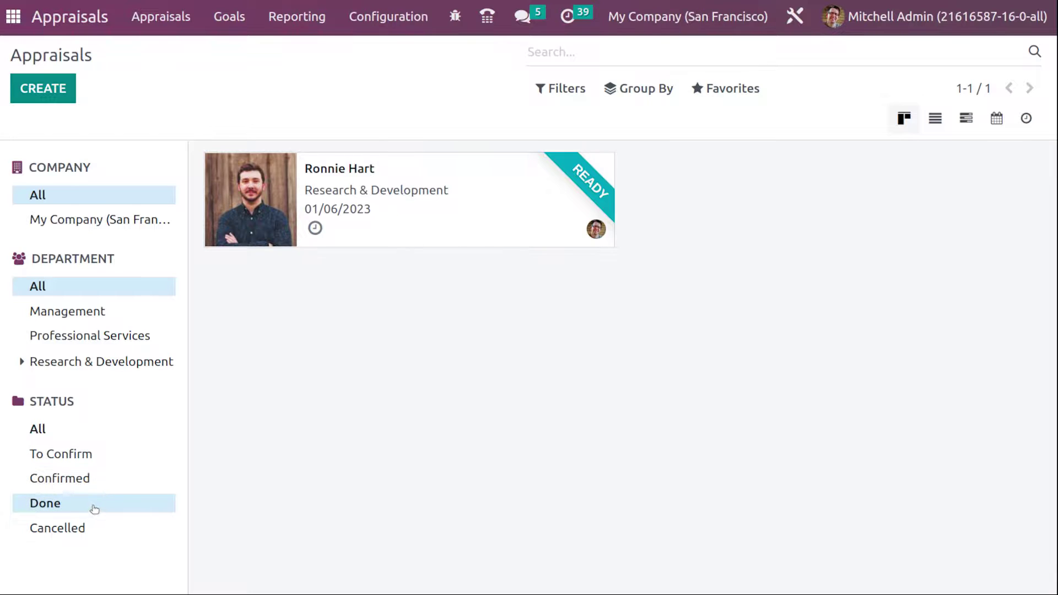
click(94, 529)
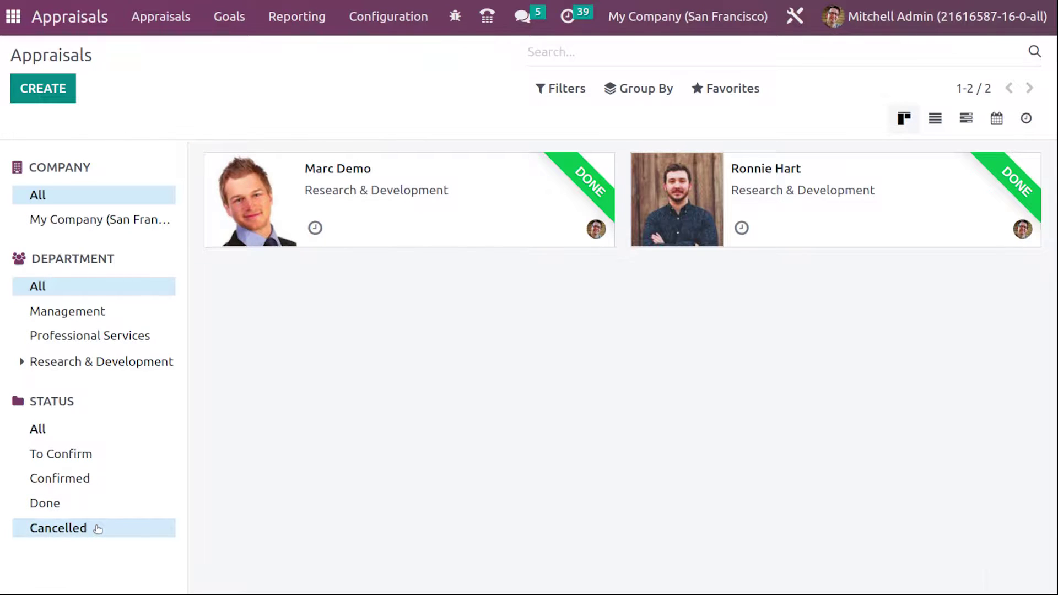
click(117, 461)
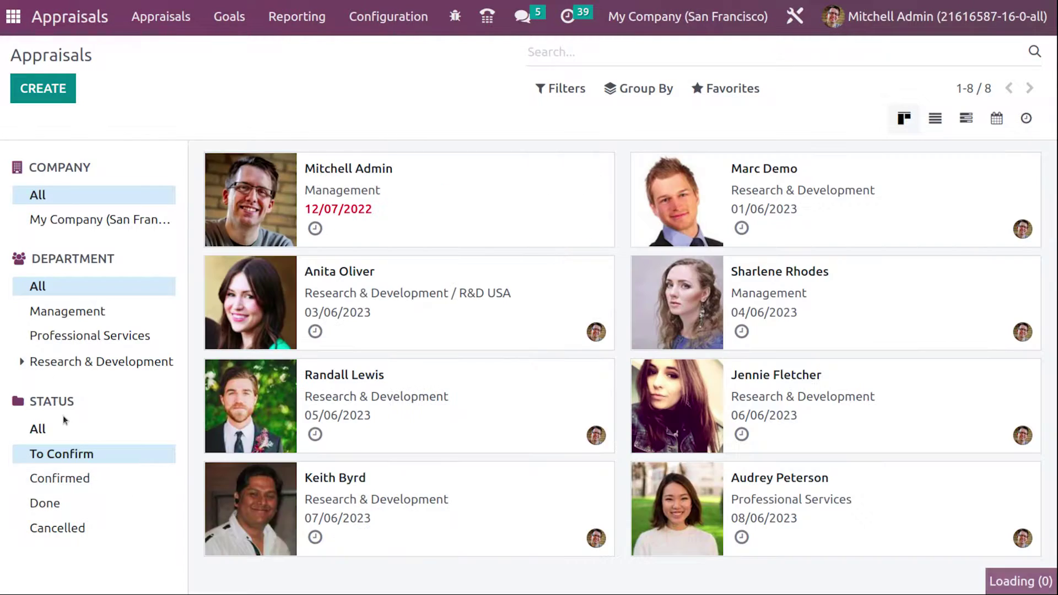
click(63, 430)
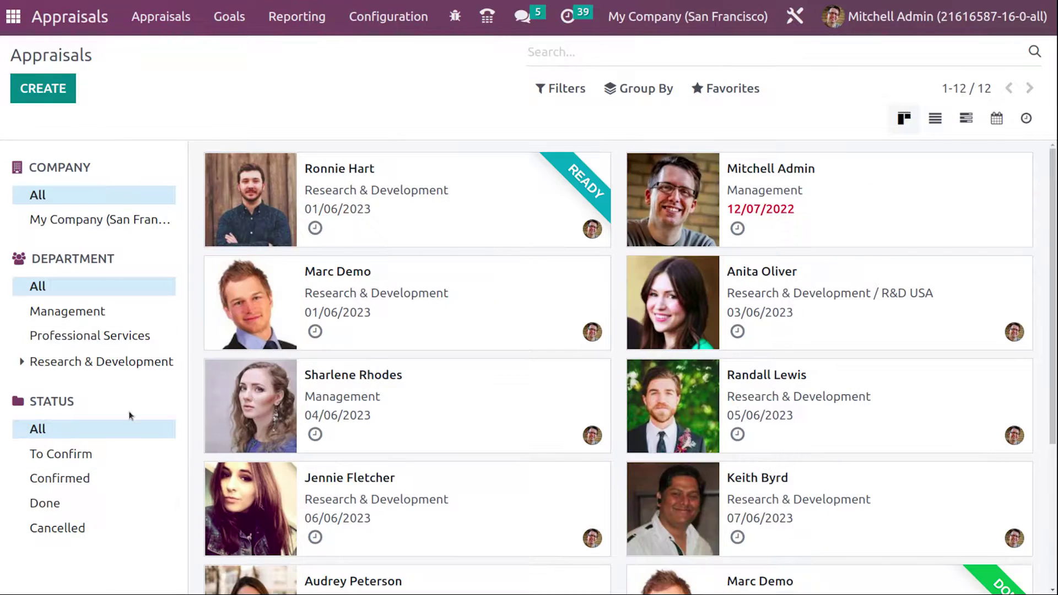
click(96, 224)
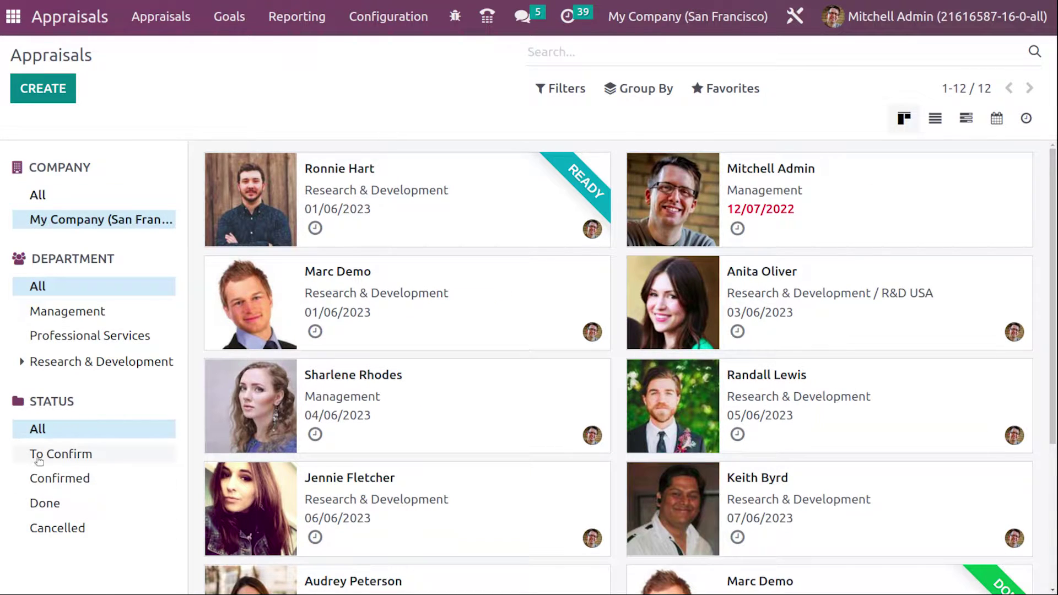
click(66, 477)
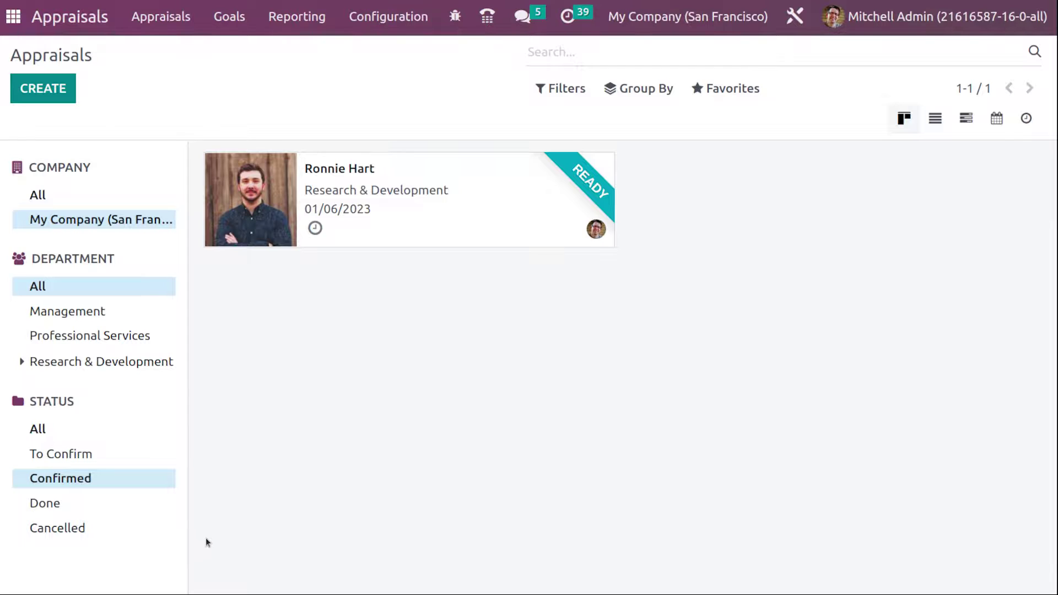
click(92, 197)
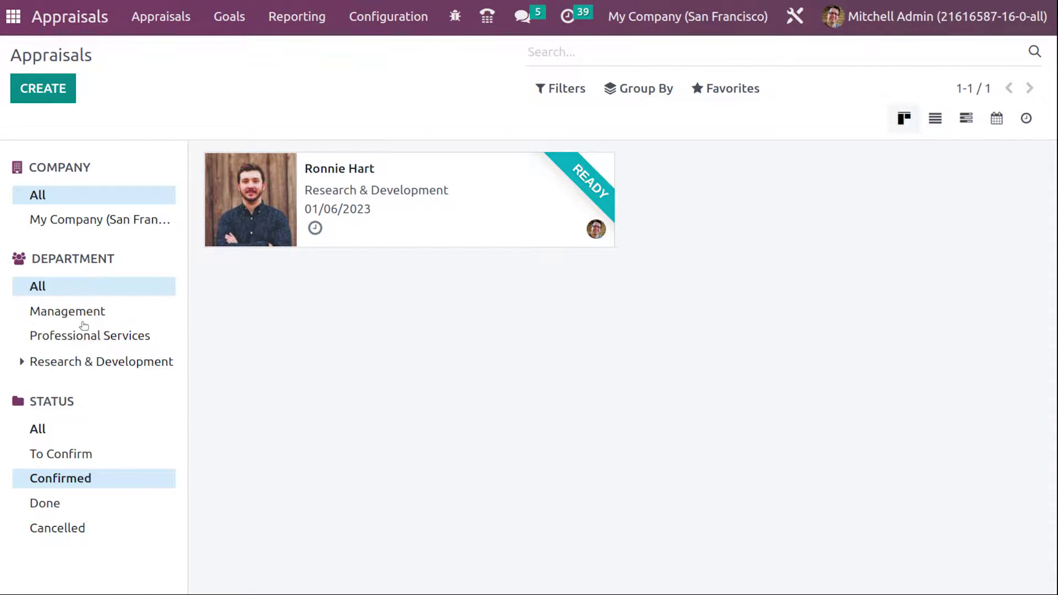
click(83, 529)
click(86, 505)
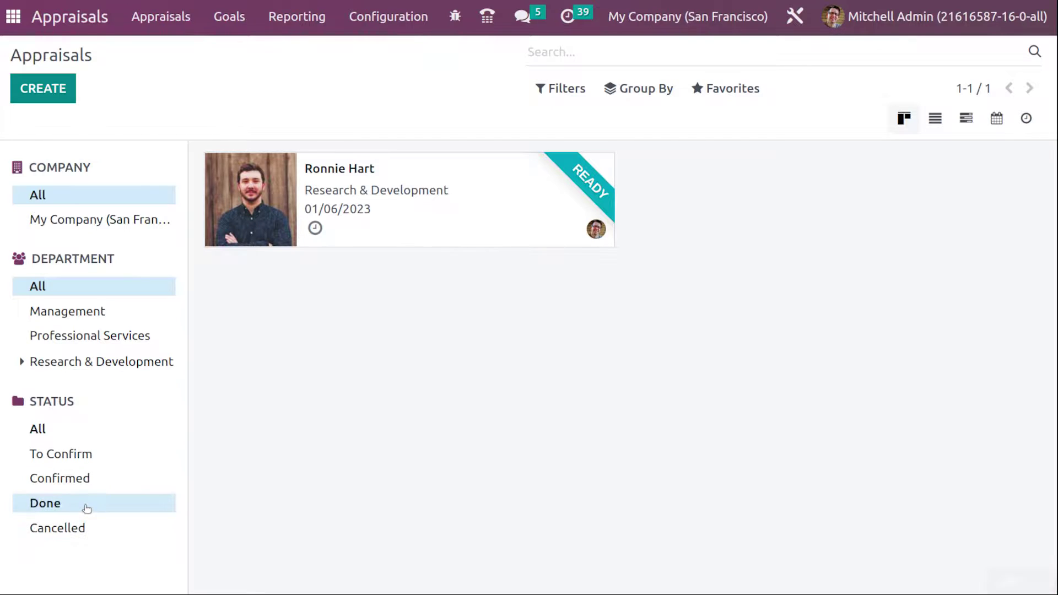
click(101, 311)
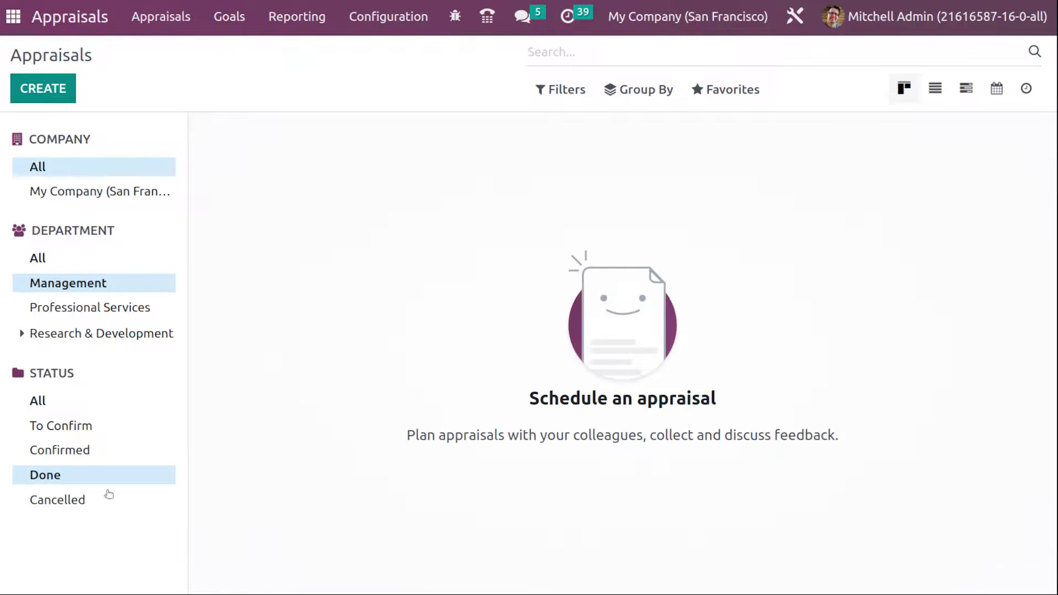
click(79, 312)
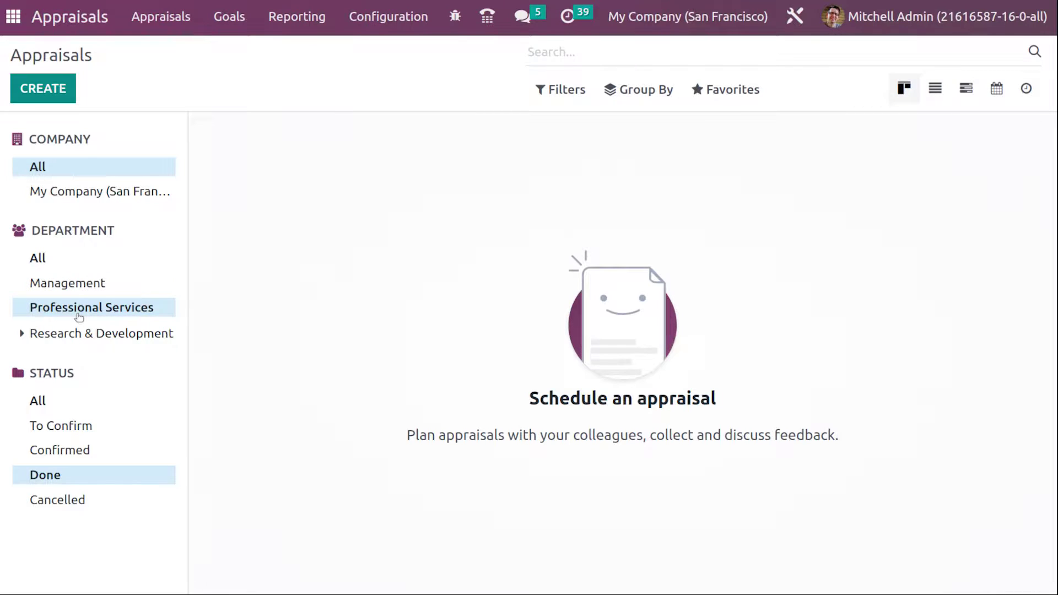
click(88, 334)
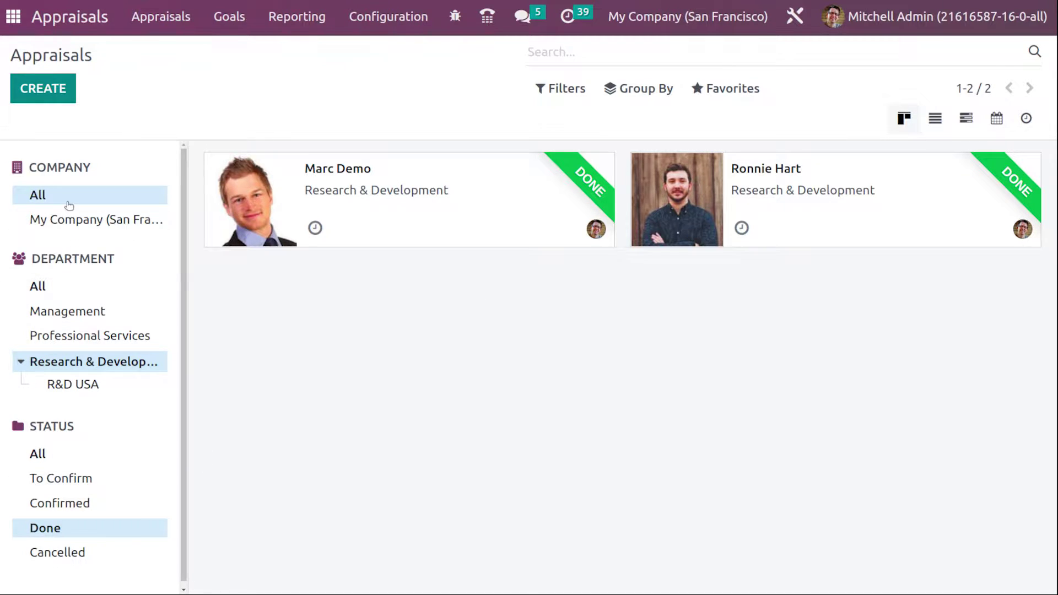
click(101, 287)
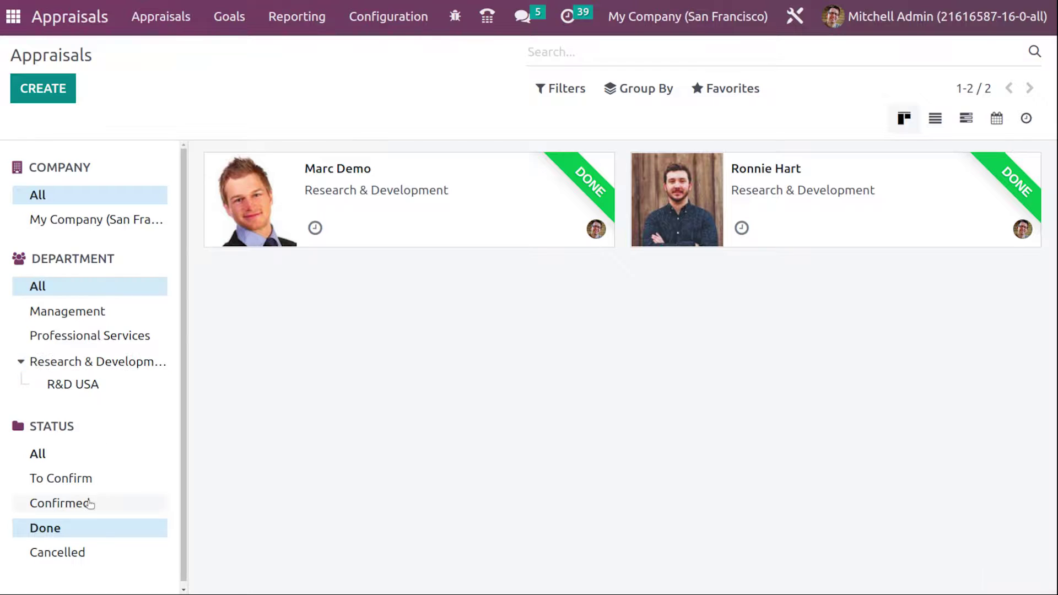
click(90, 456)
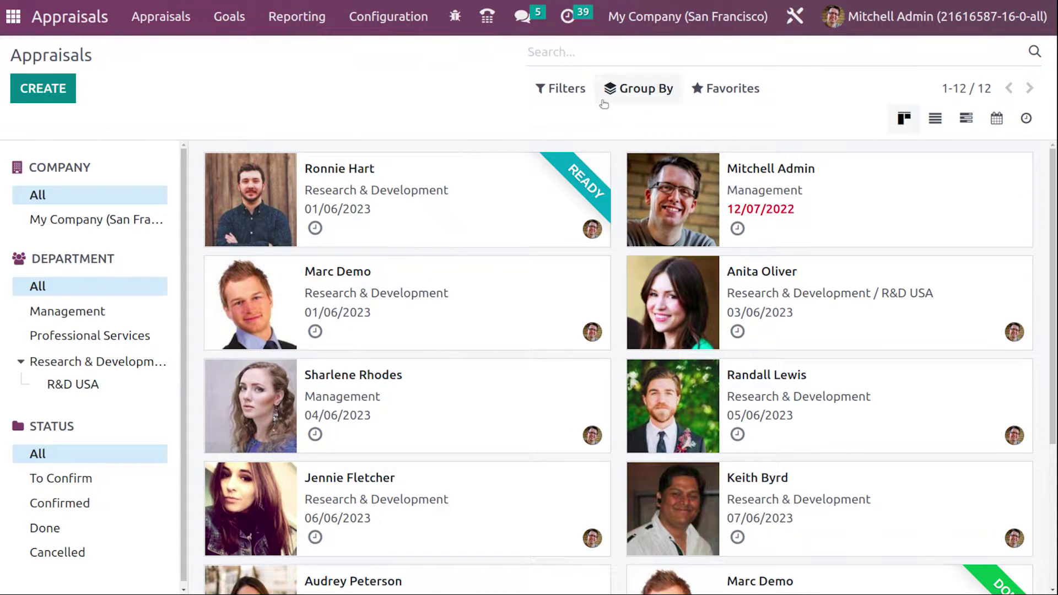
click(737, 88)
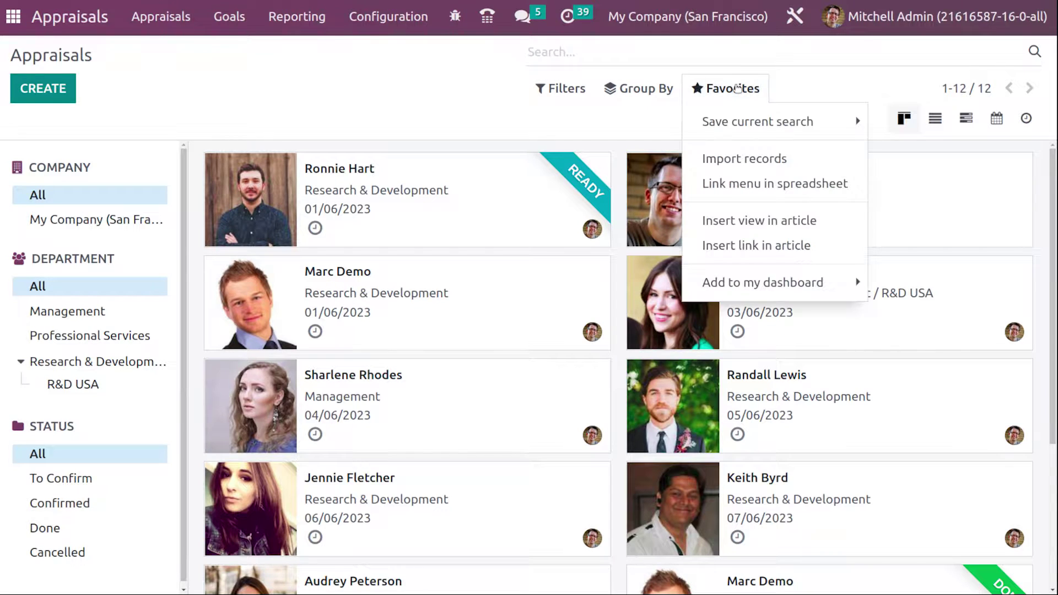
click(650, 88)
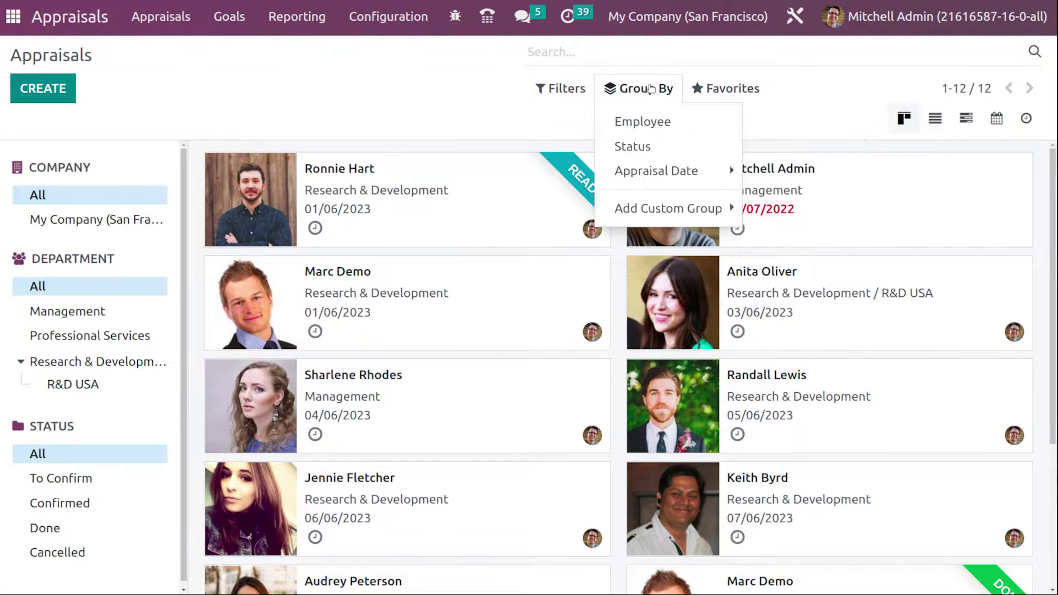
click(649, 133)
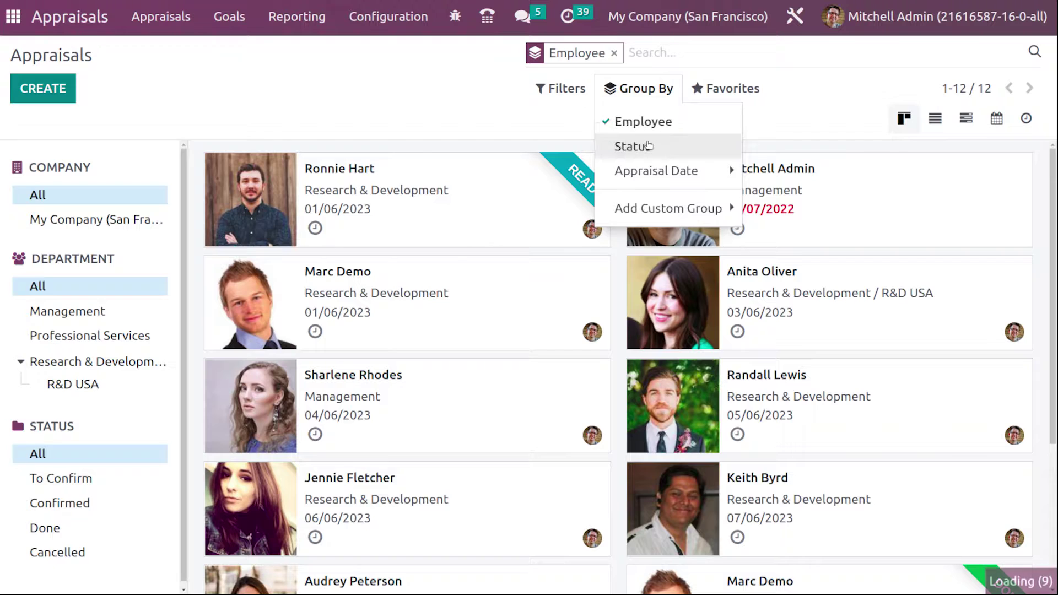
click(650, 151)
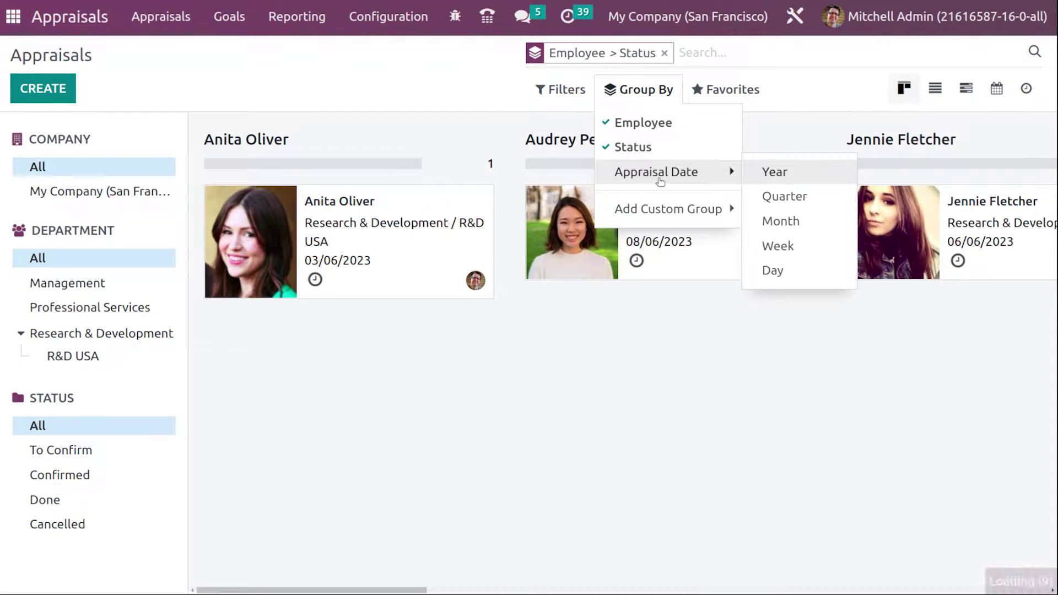
click(653, 152)
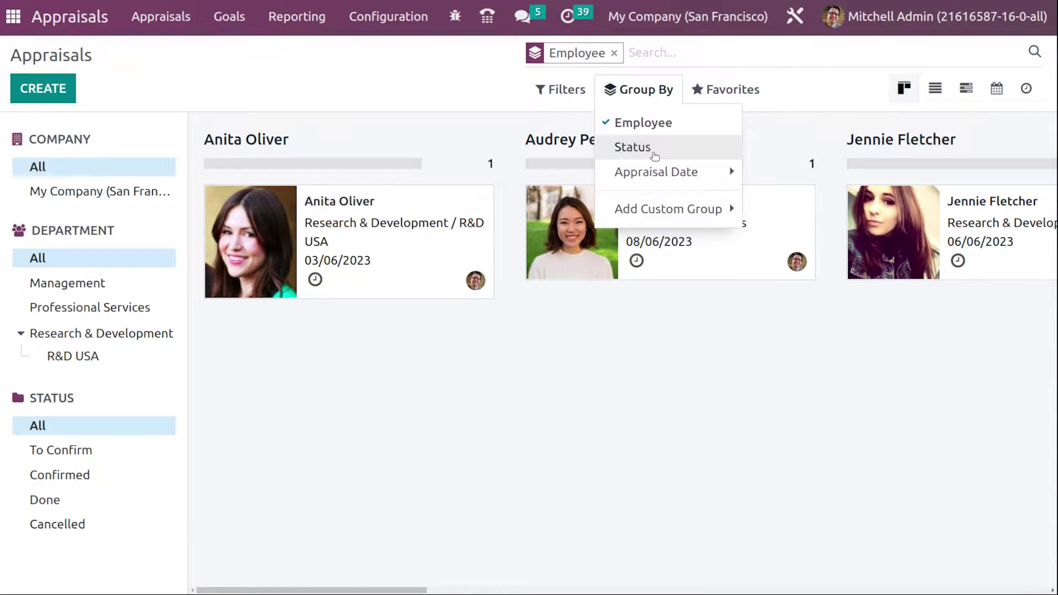
click(643, 122)
click(651, 149)
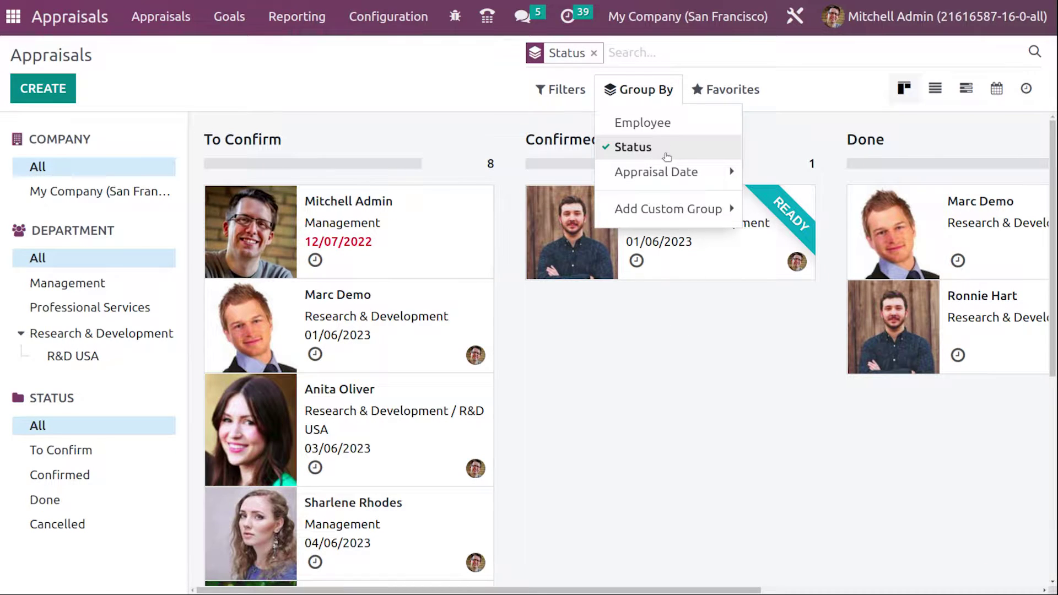
click(663, 150)
click(540, 89)
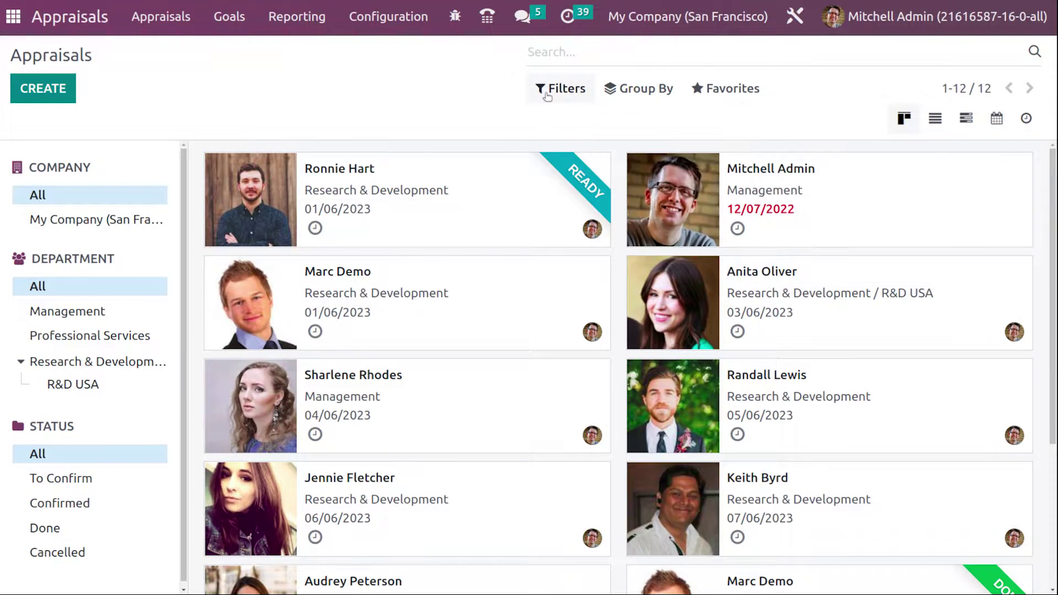
Apply the To Do filter, then the Done filter, removing each afterwards
click(572, 130)
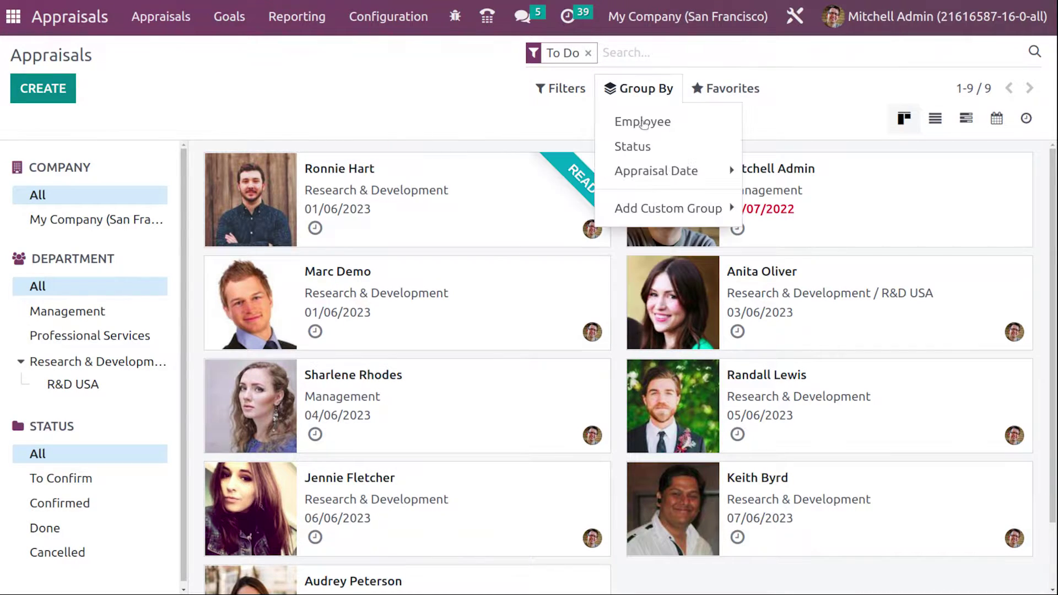
click(588, 53)
click(568, 88)
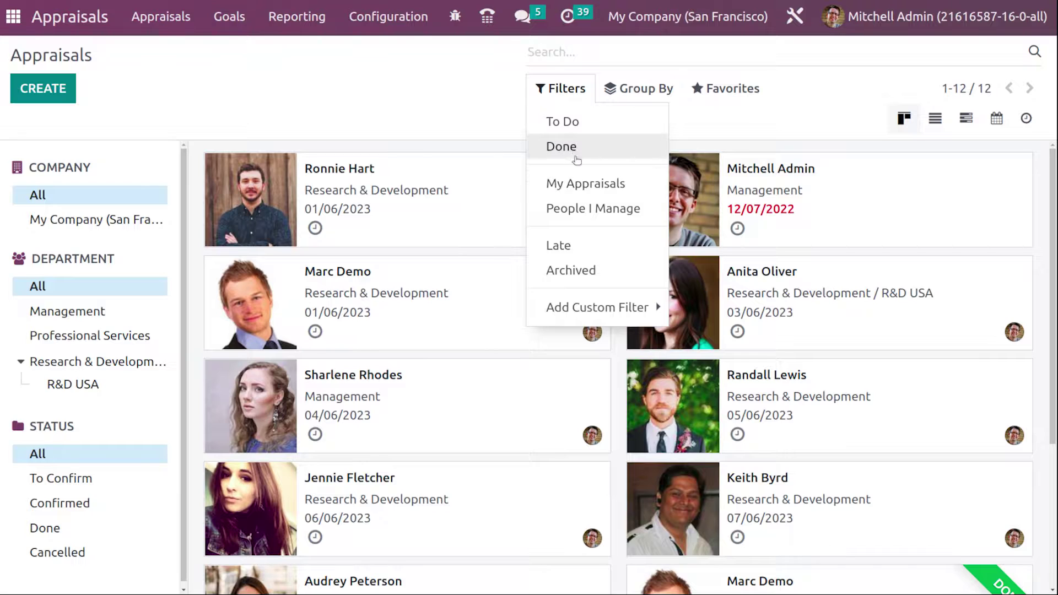
click(562, 146)
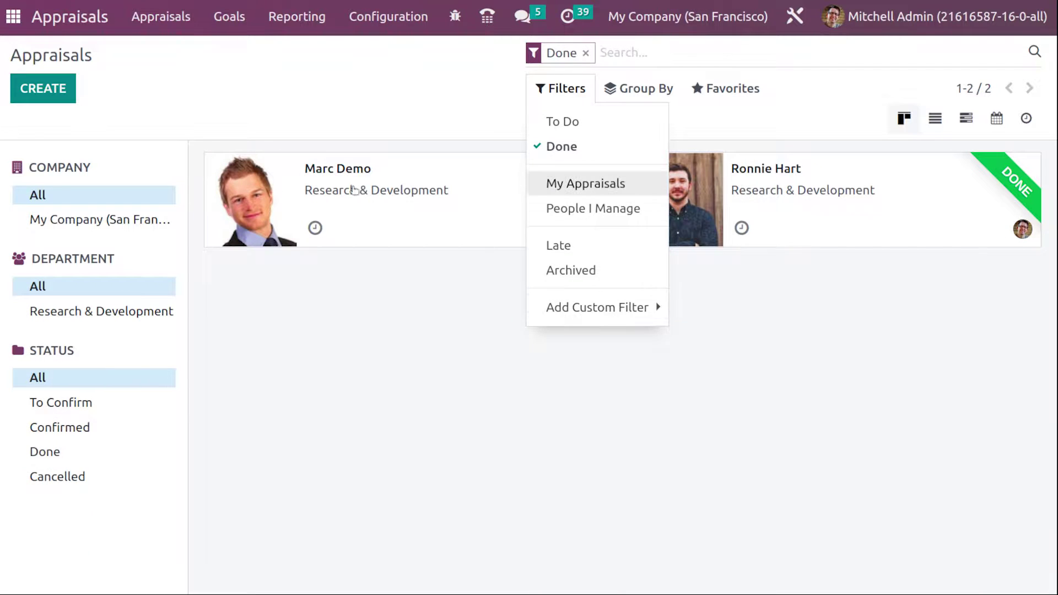
click(848, 399)
click(587, 54)
Try the My Appraisals and People I Manage filters one at a time, clearing each
click(563, 89)
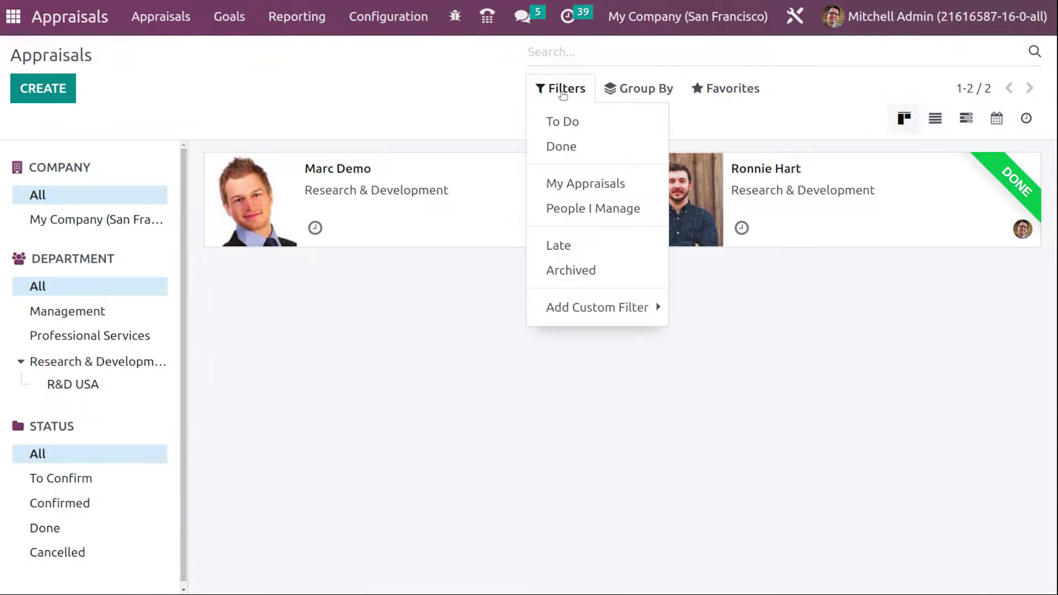
click(574, 187)
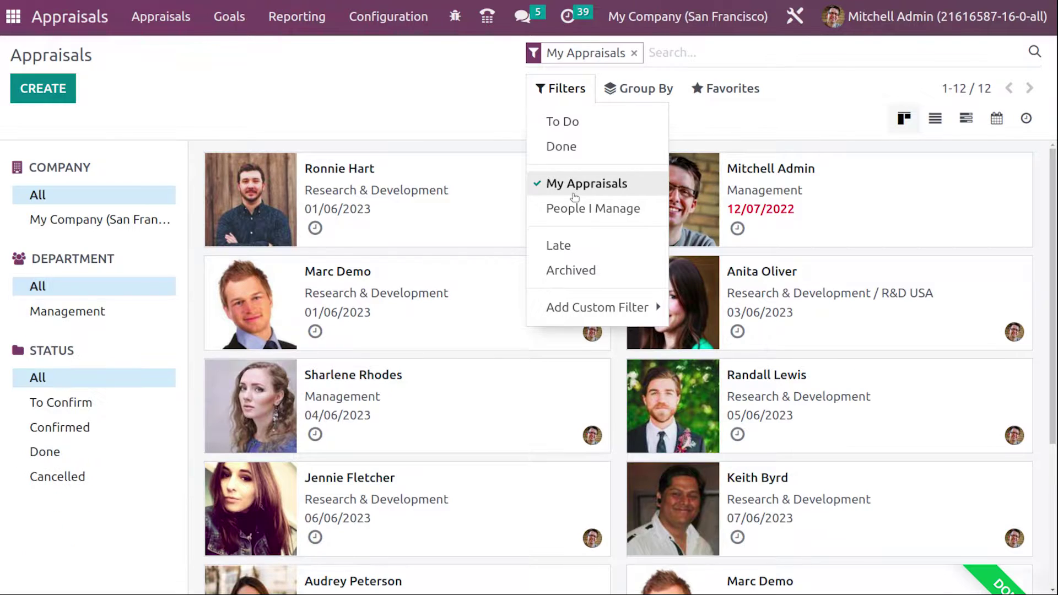
click(417, 123)
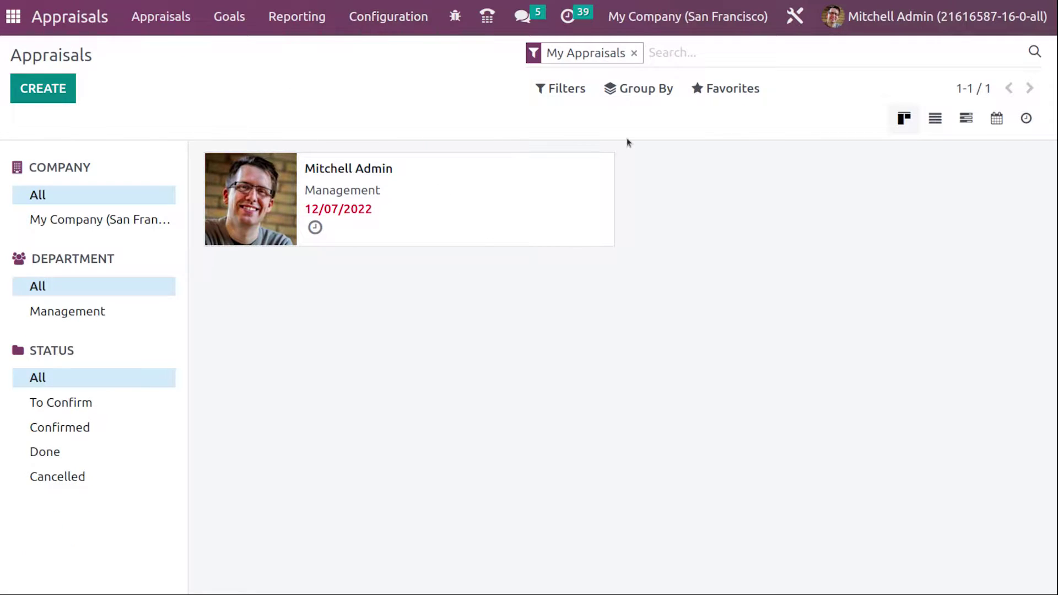
click(634, 54)
click(561, 88)
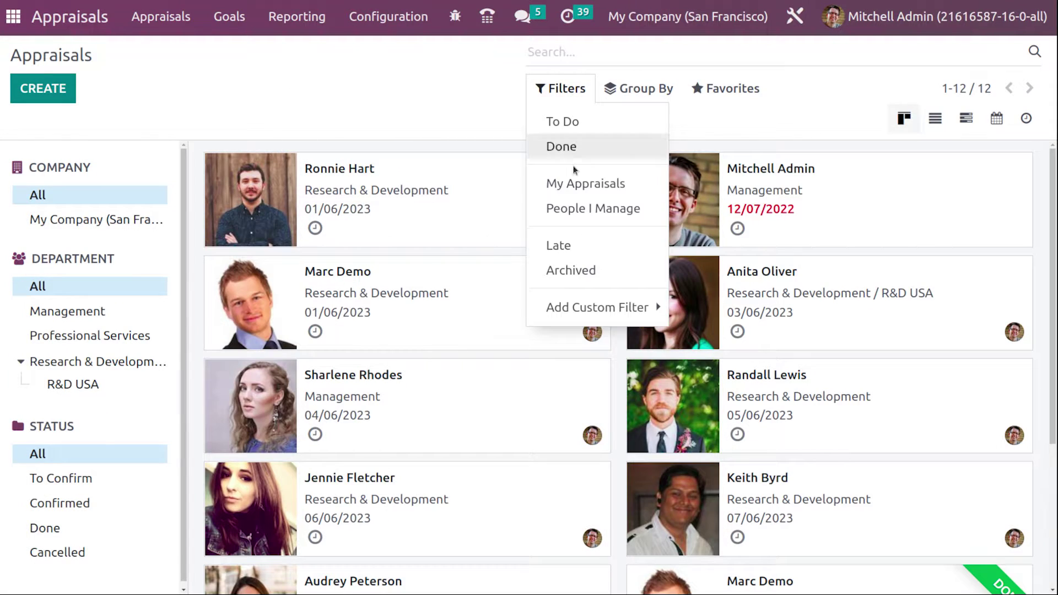
click(585, 220)
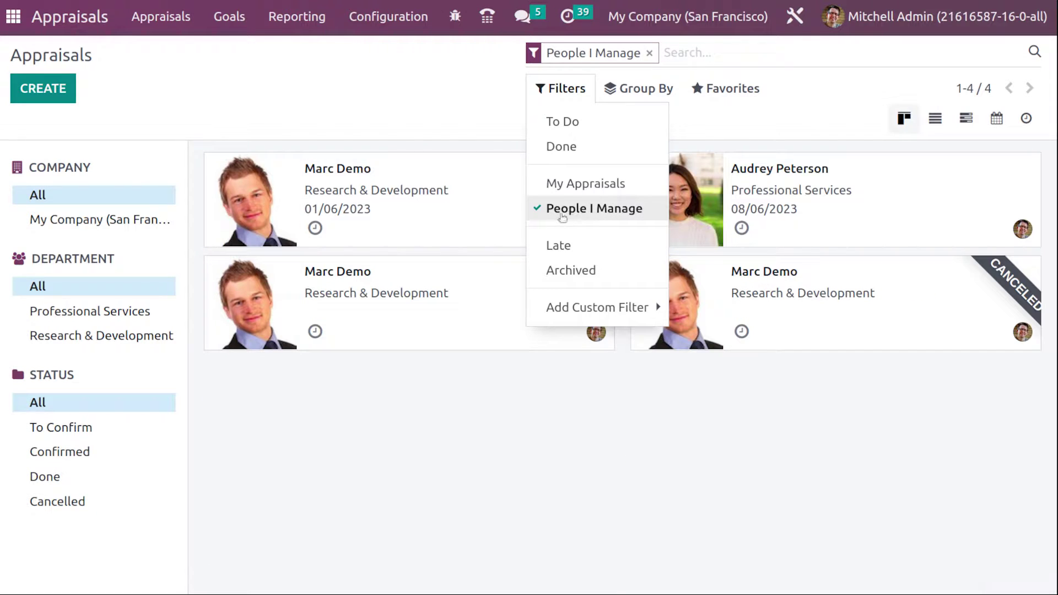
click(510, 530)
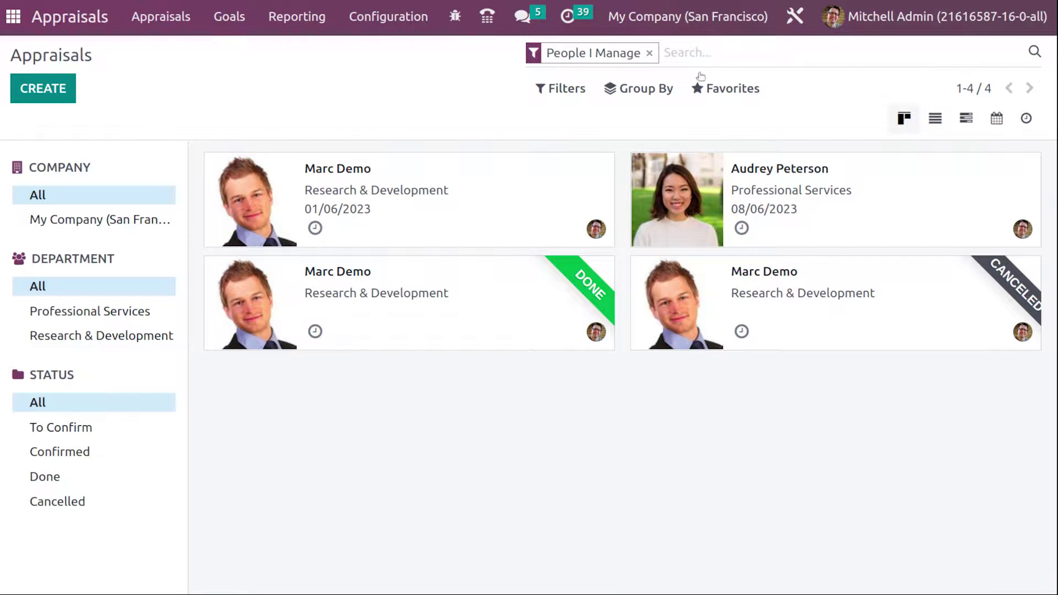
click(649, 53)
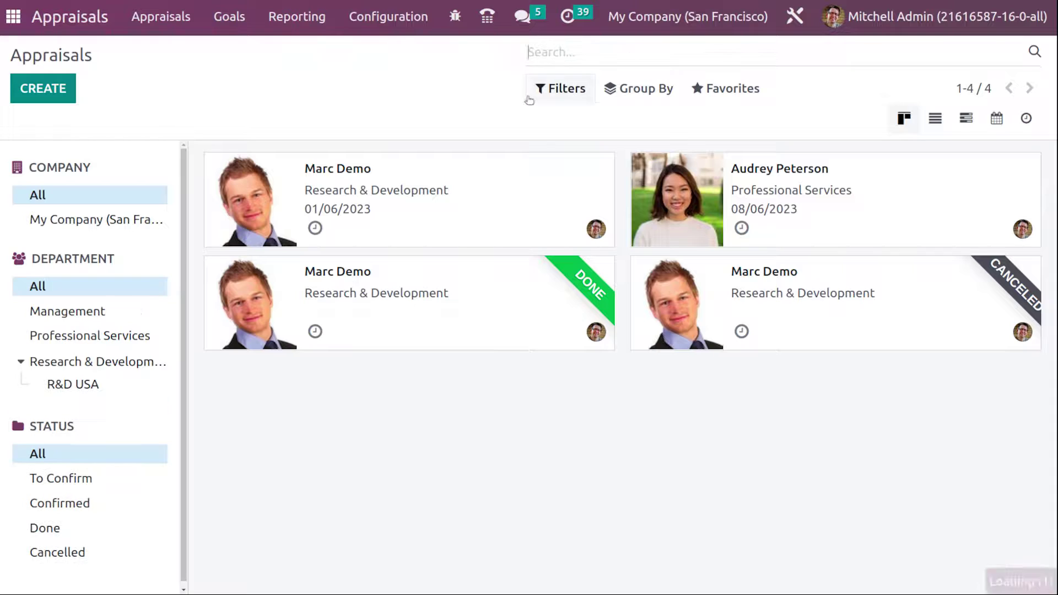
Try the Late and Archived filters, clear them, and start a new appraisal
click(561, 88)
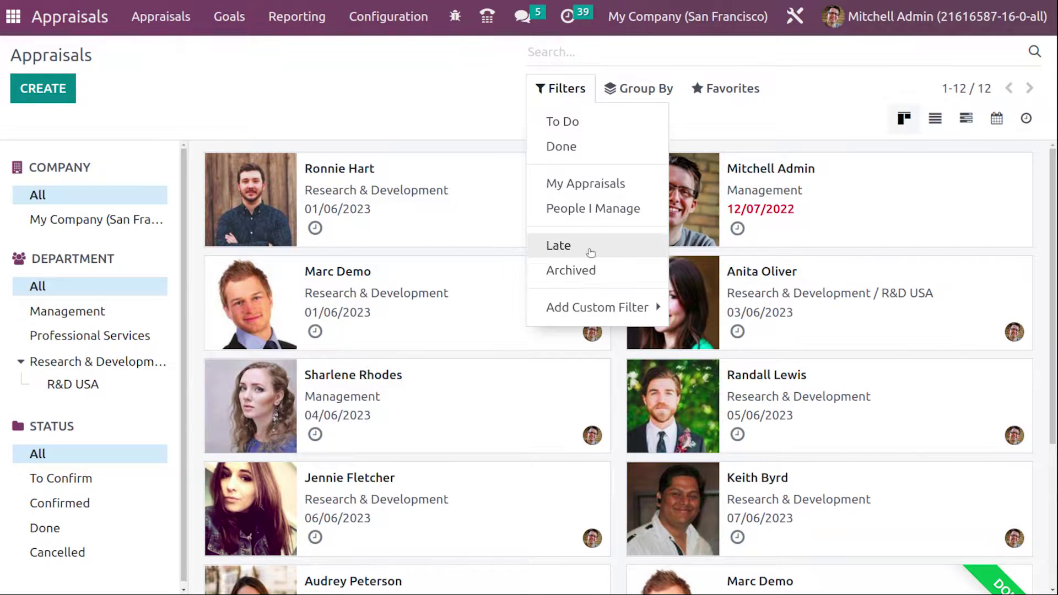
key(Up)
key(Return)
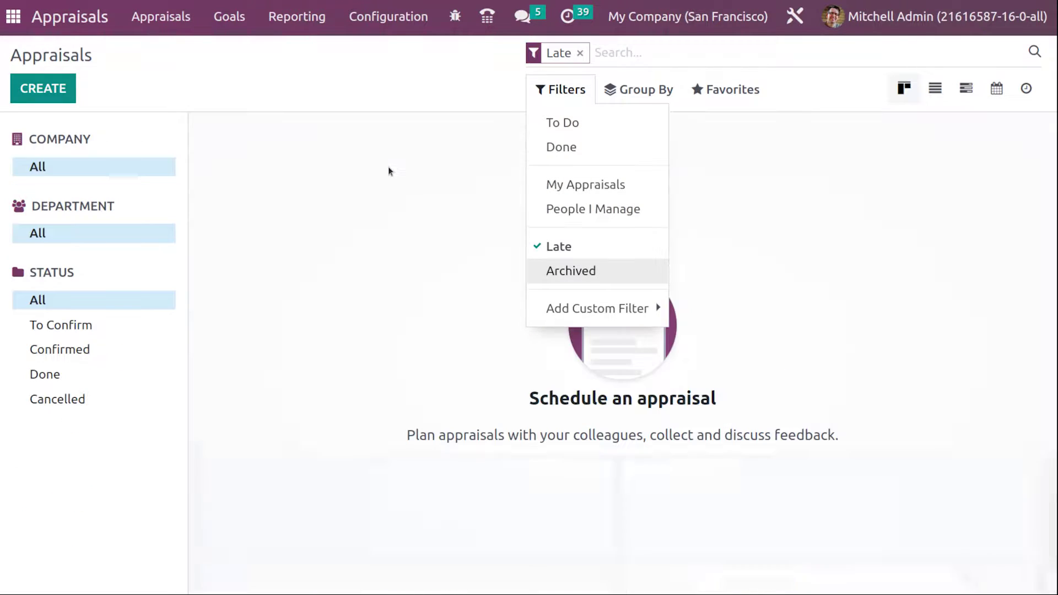
click(580, 54)
click(561, 88)
click(571, 271)
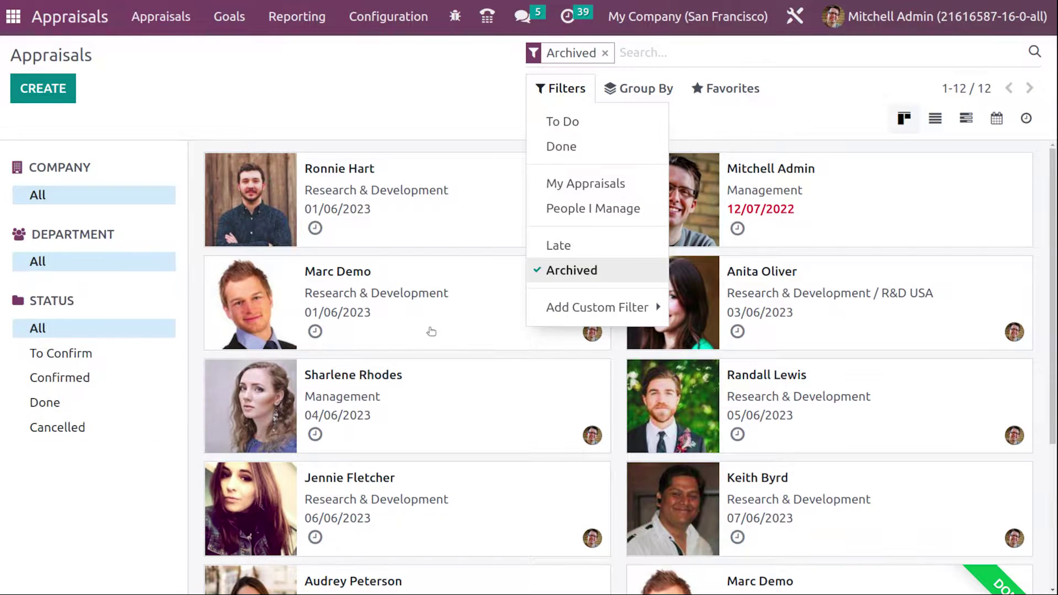
click(605, 53)
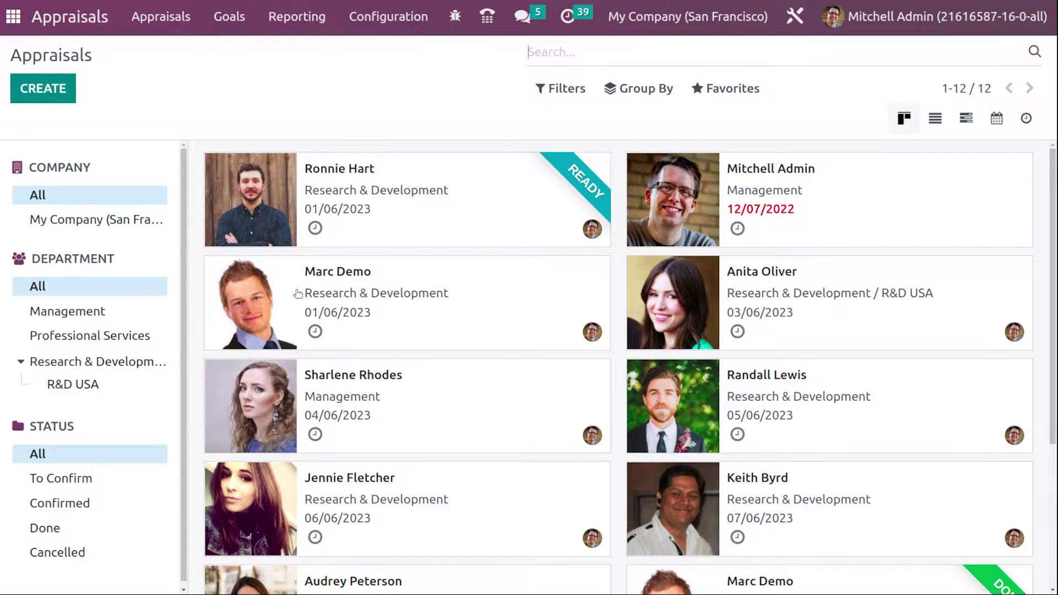
click(54, 89)
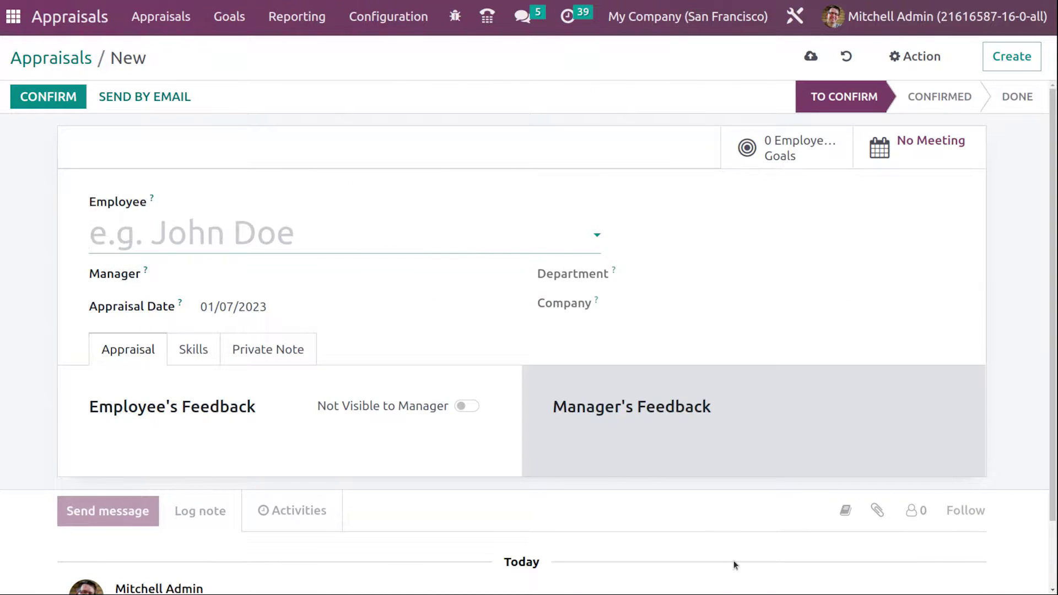
Type a non-existent employee name, discard the create-employee prompt, and pick an existing employee
click(314, 234)
text(J)
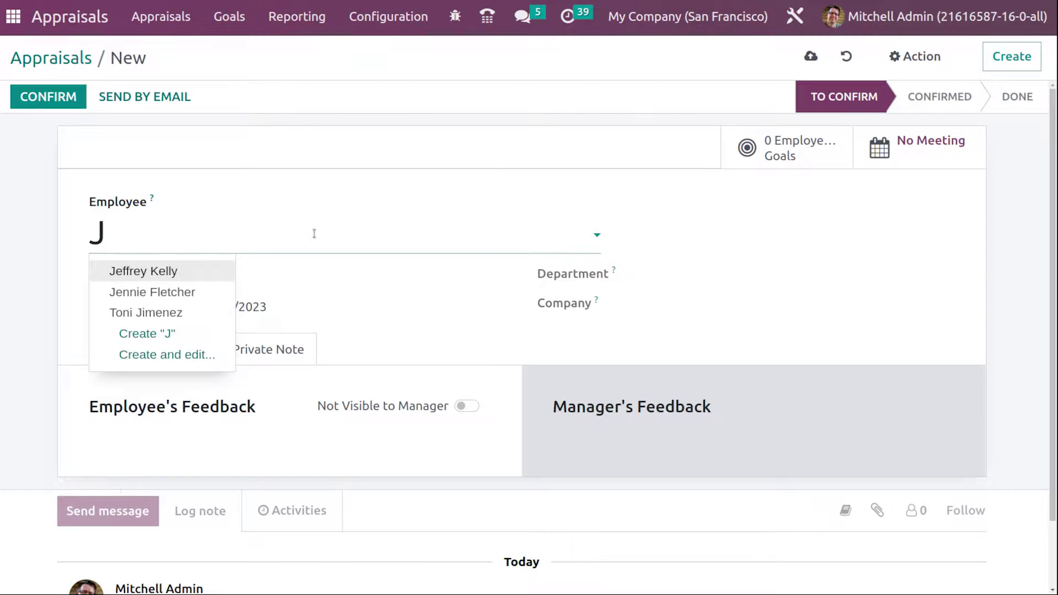
text(ohn doe)
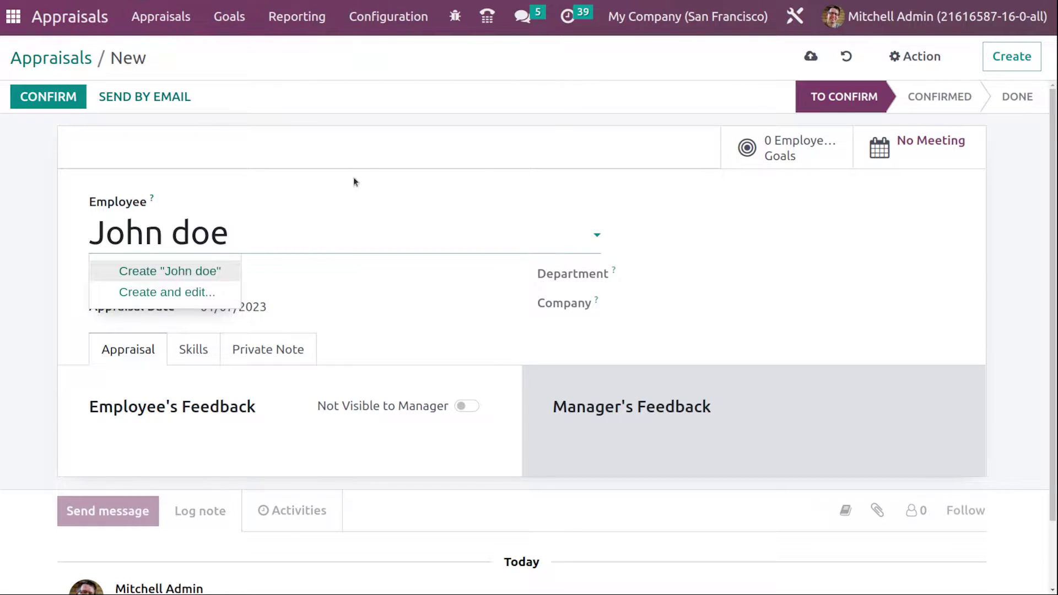
click(388, 286)
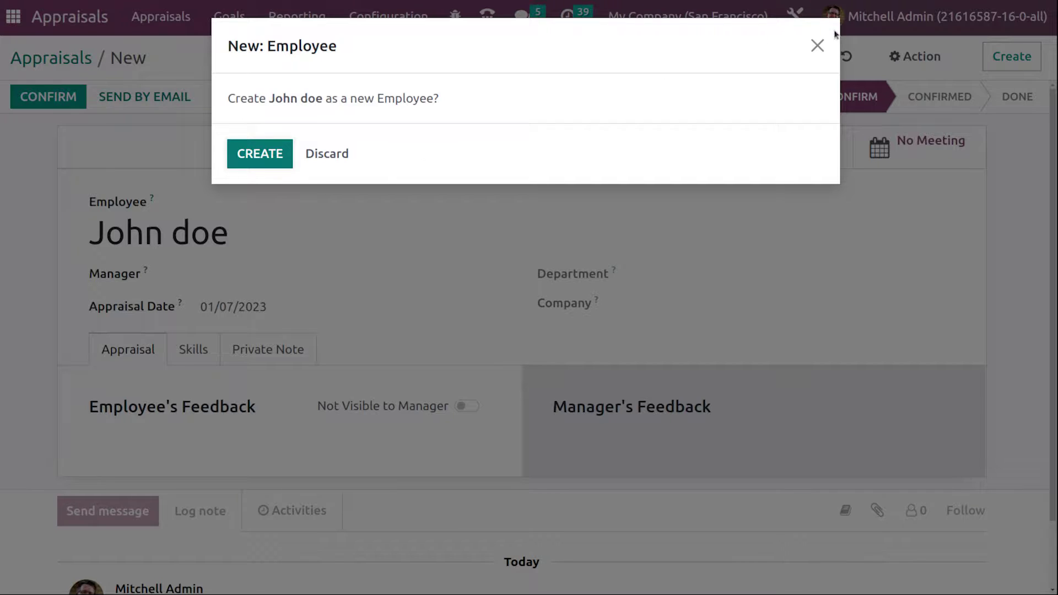
click(817, 44)
key(BackSpace)
key(BackSpace)
key(BackSpace)
key(BackSpace)
key(BackSpace)
key(BackSpace)
key(BackSpace)
key(BackSpace)
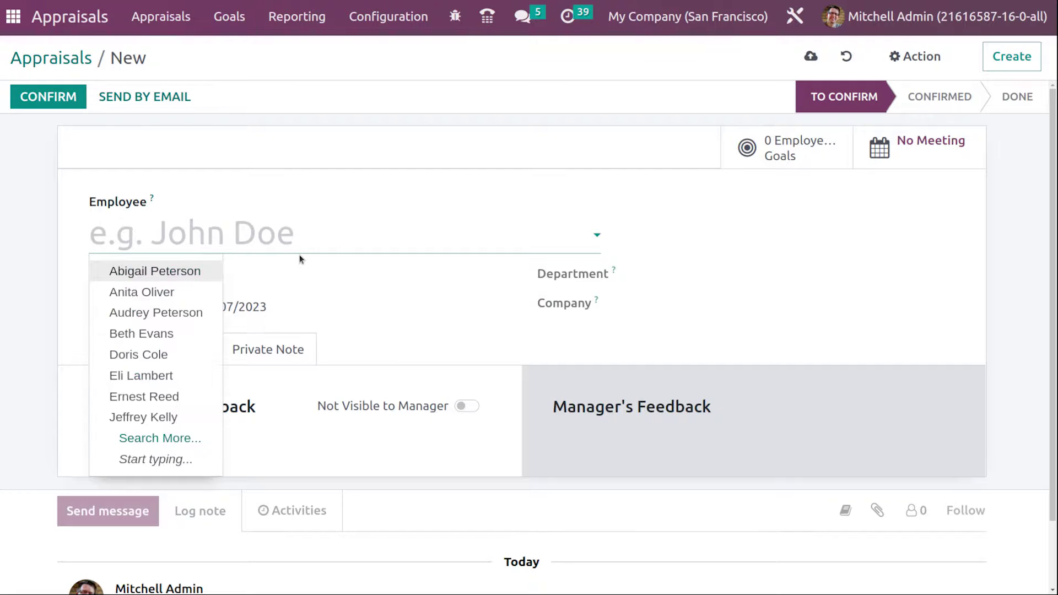
key(Escape)
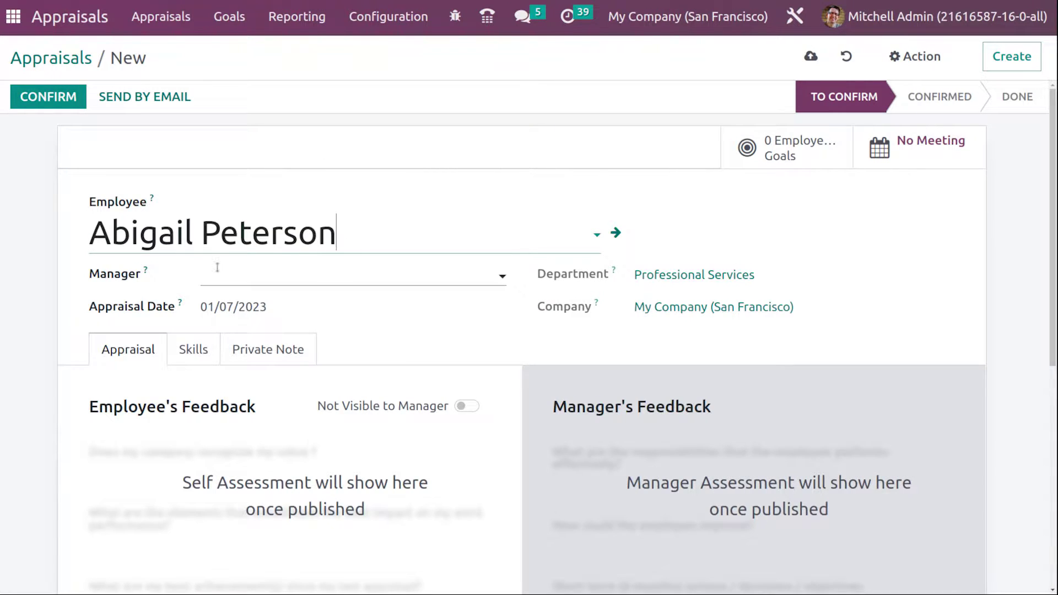
click(218, 270)
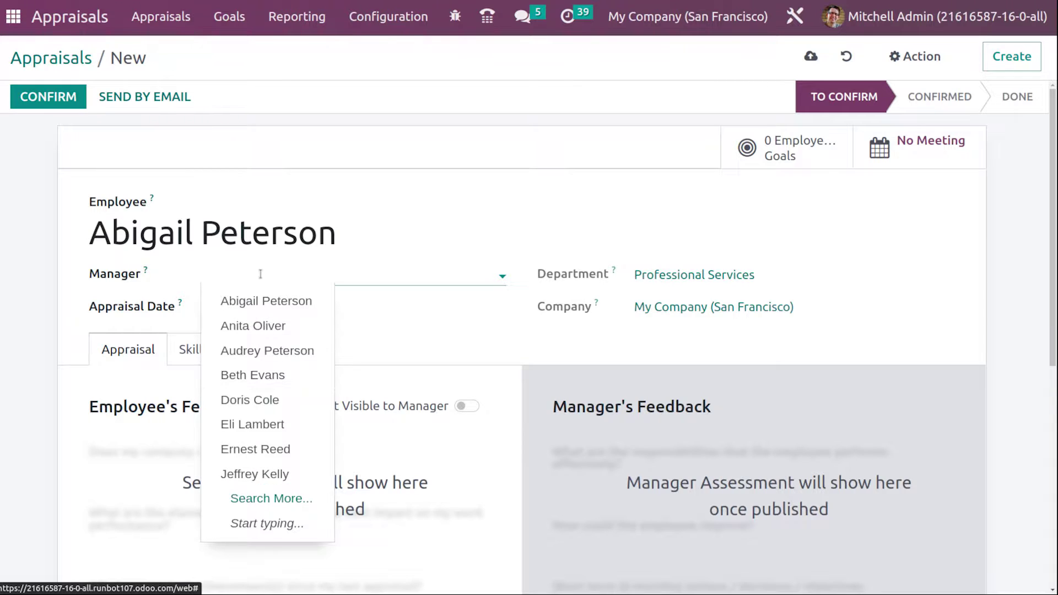
Set the appraisal's manager and change the appraisal date to 12/08/2022
click(260, 300)
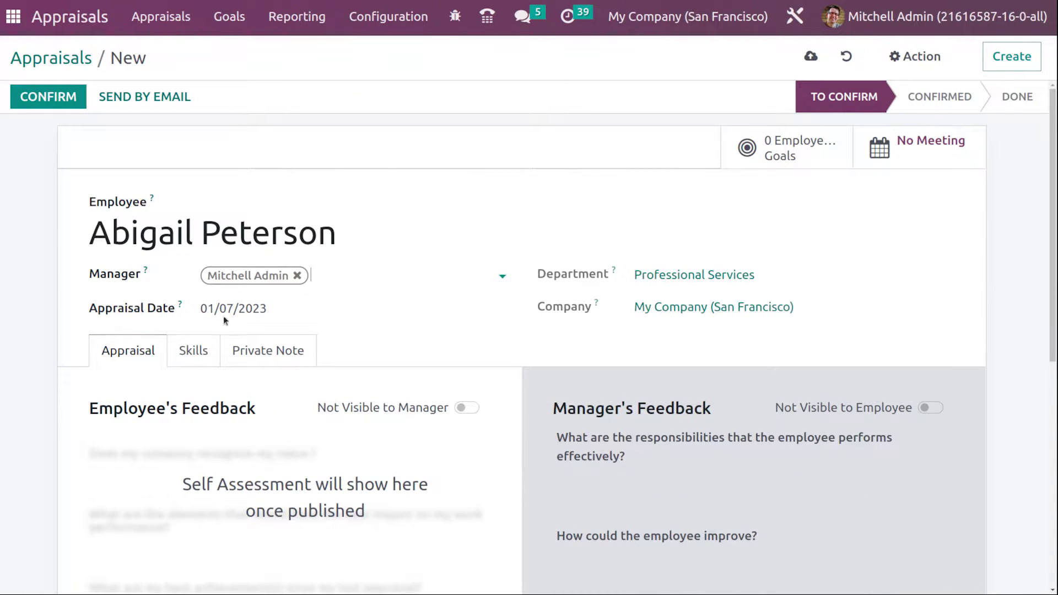
click(358, 315)
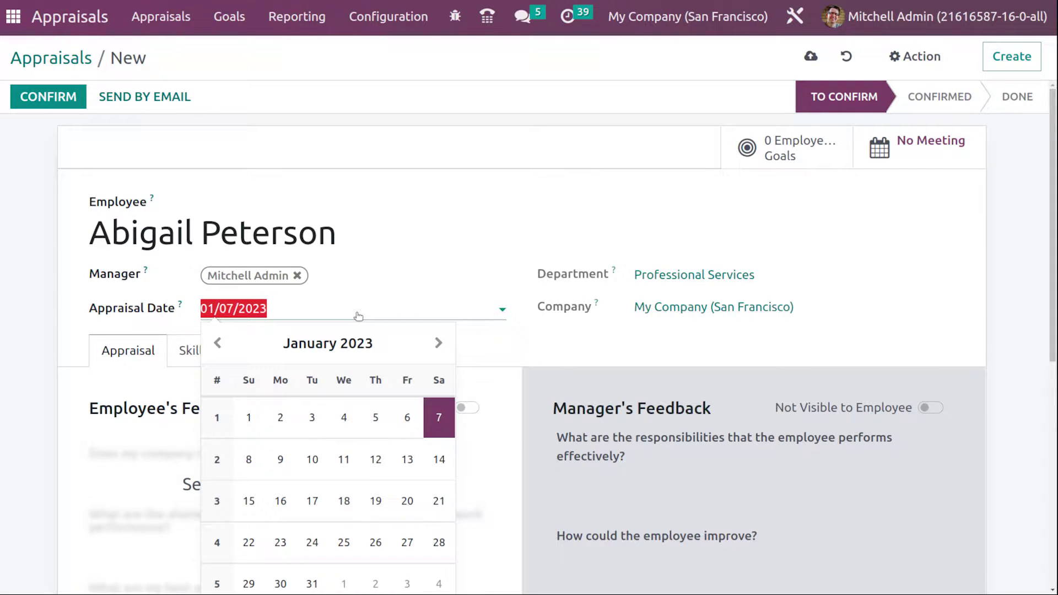
click(218, 343)
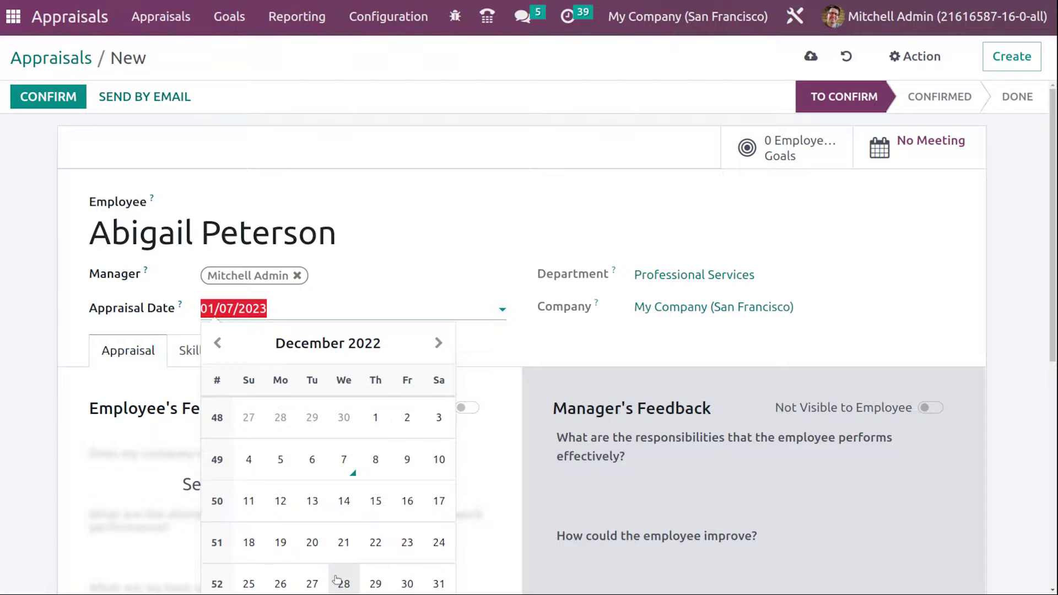
click(373, 469)
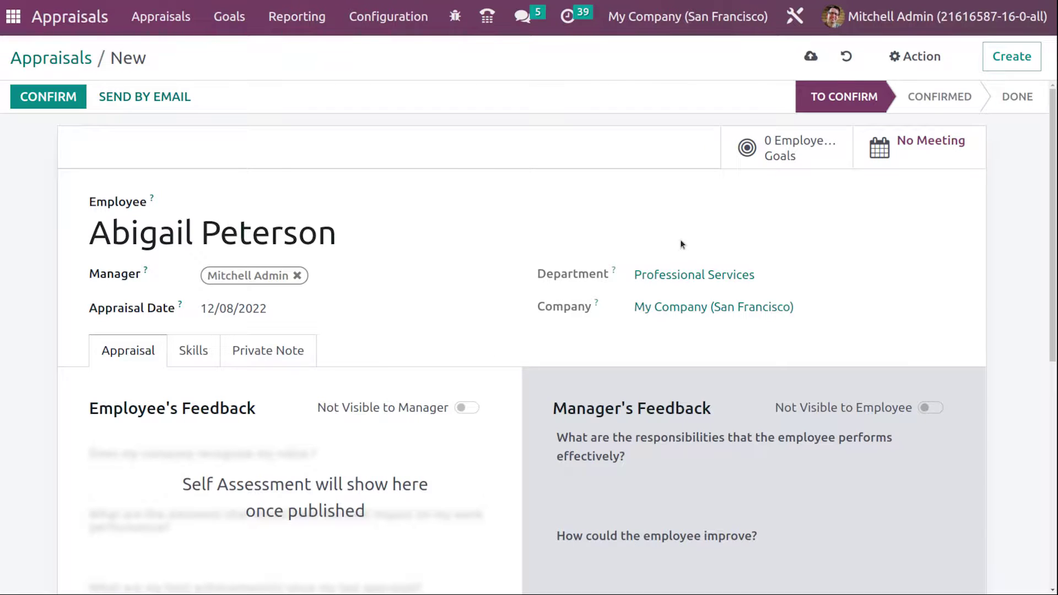
scroll(680, 244, down, 3)
scroll(313, 368, up, 3)
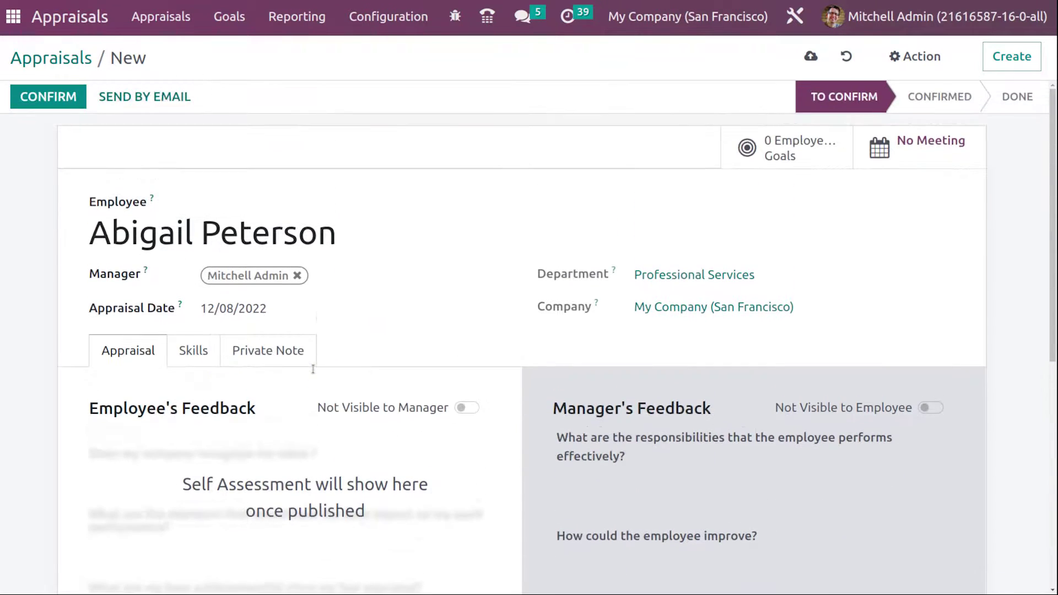
click(187, 354)
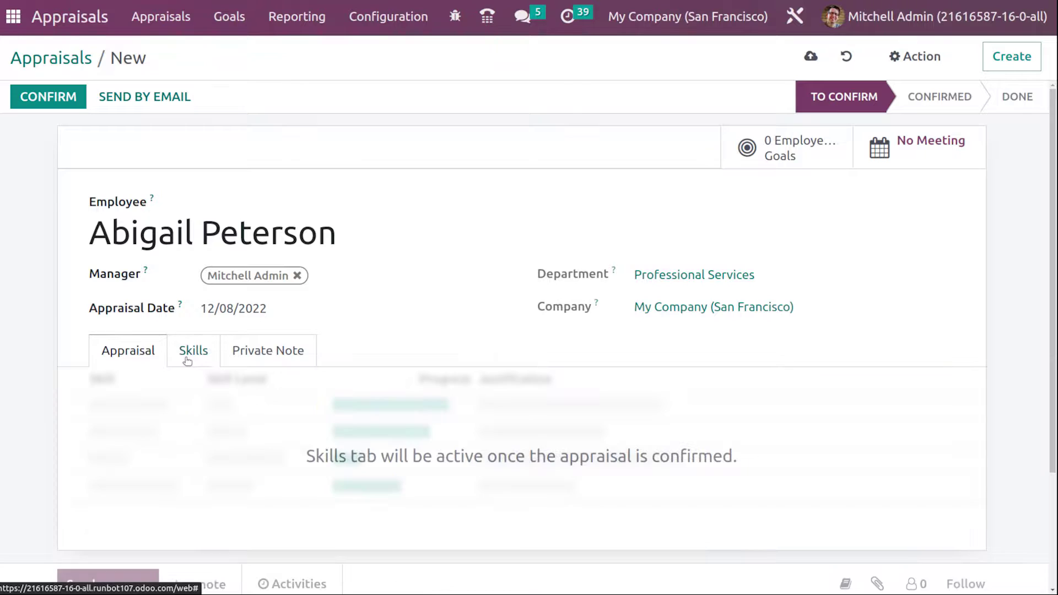
click(237, 352)
click(188, 341)
click(139, 351)
scroll(593, 369, down, 1)
scroll(593, 369, down, 3)
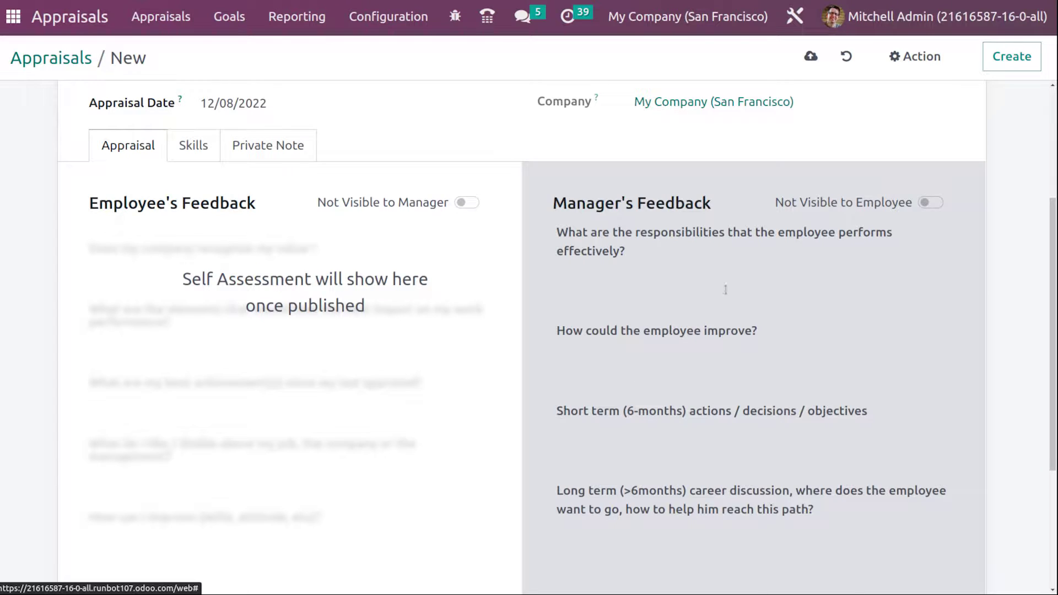
scroll(507, 444, up, 4)
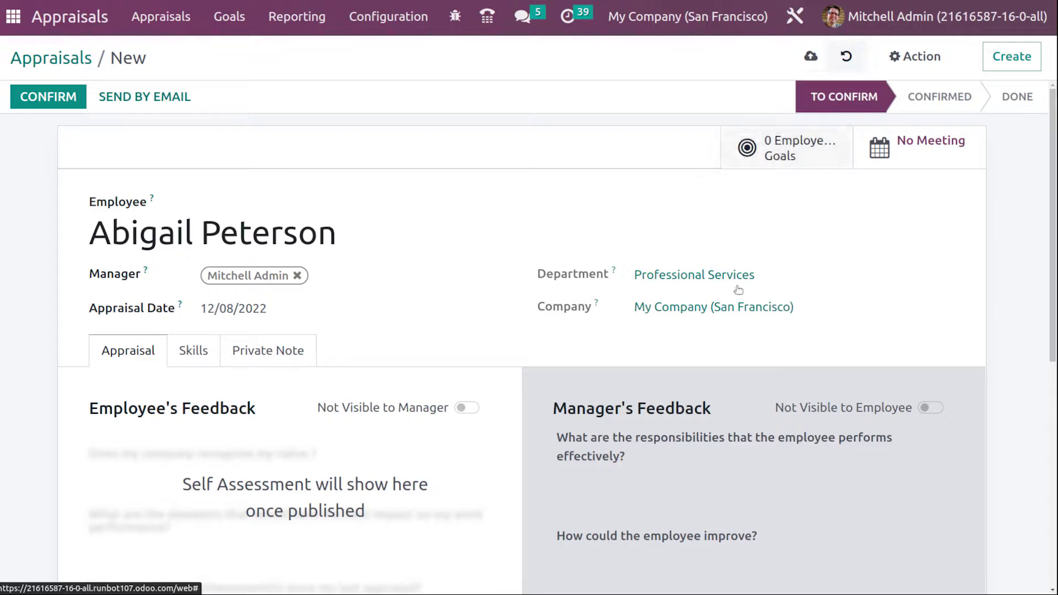
click(161, 16)
Open the Appraisals settings and scroll through the Feedback Templates section
click(389, 16)
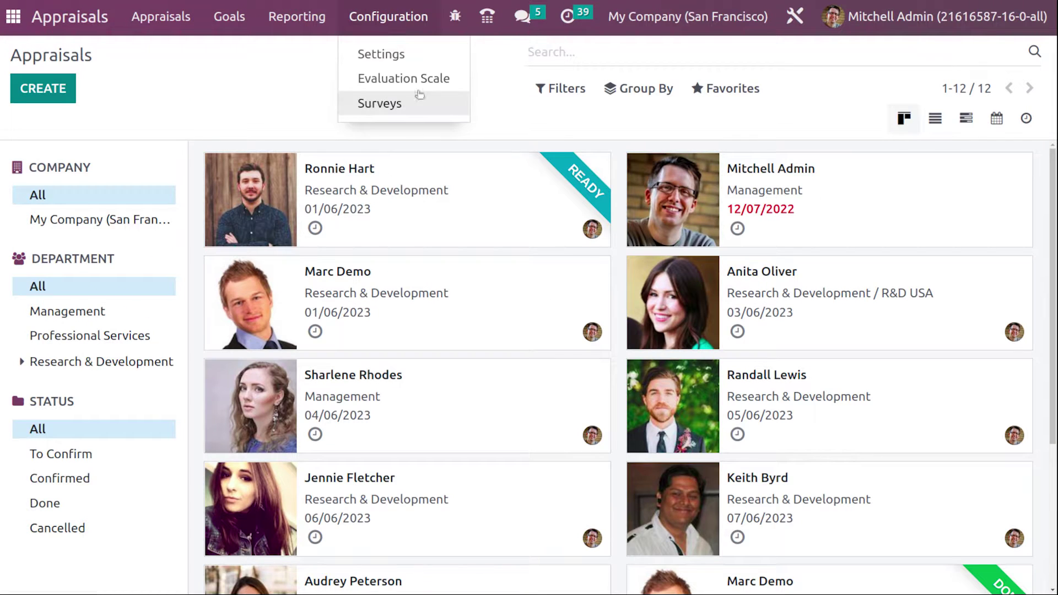
click(425, 63)
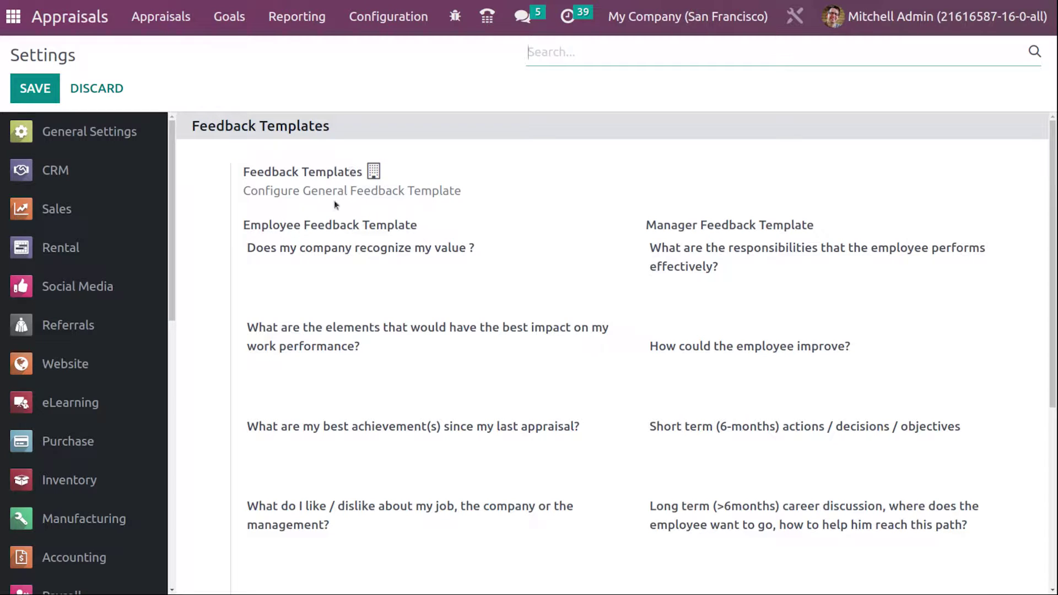
scroll(317, 184, down, 1)
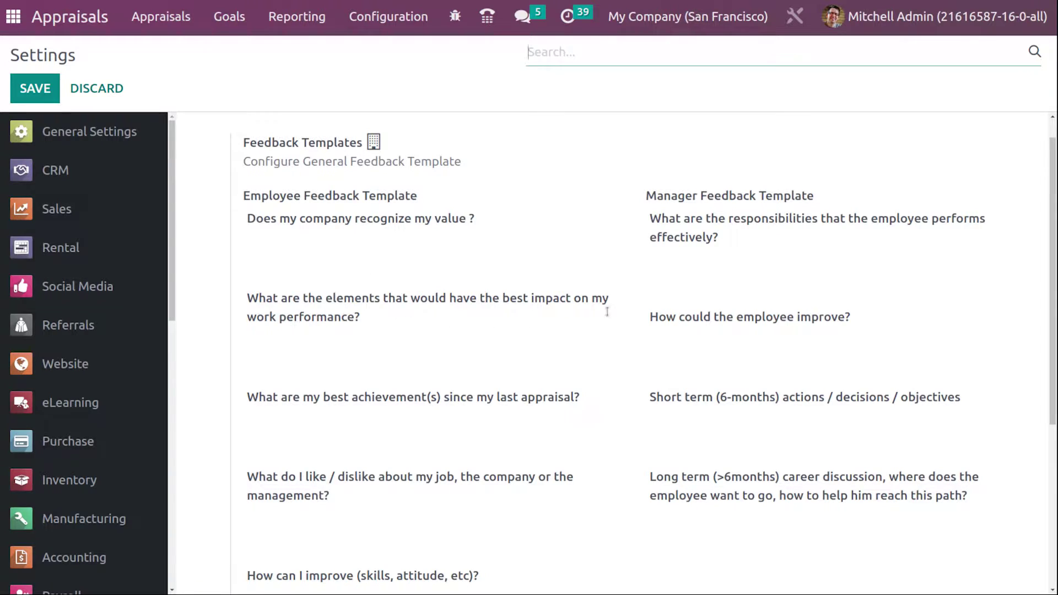
scroll(461, 242, down, 2)
scroll(755, 367, up, 3)
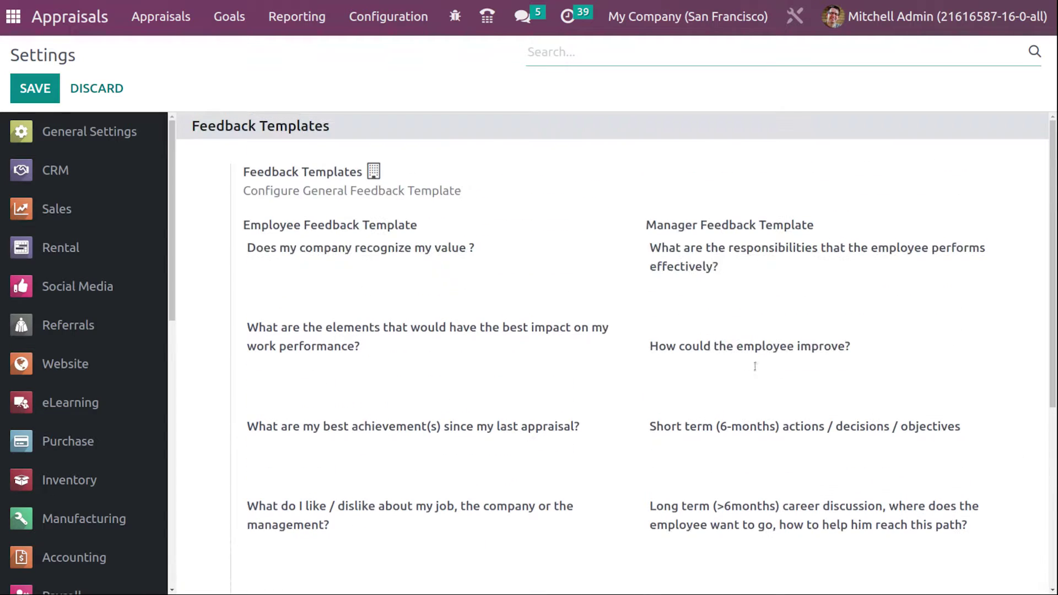
Open the manager feedback template for editing and scroll through its questions
click(741, 266)
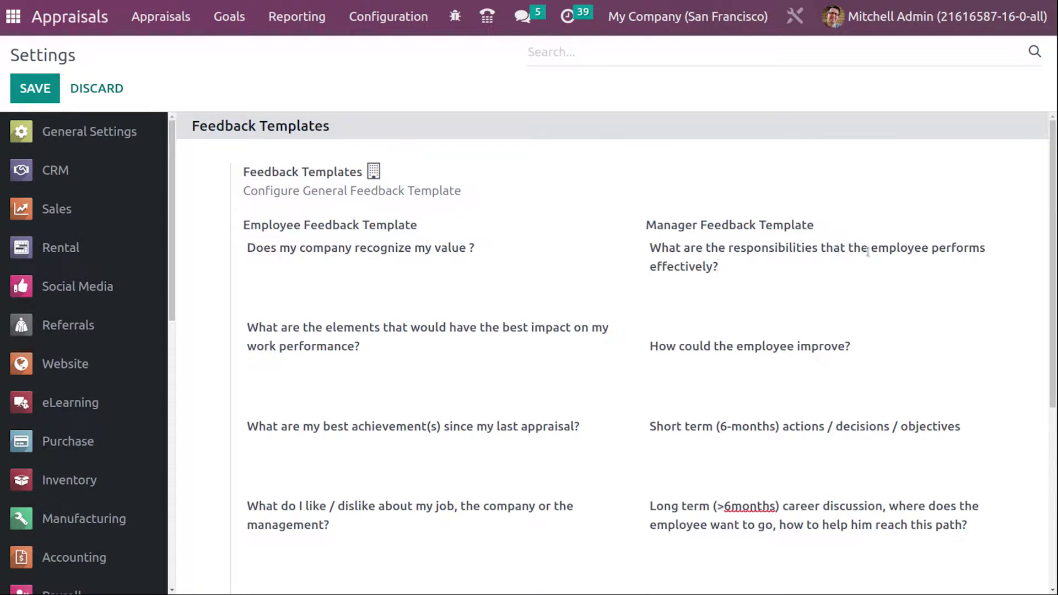
scroll(711, 319, down, 2)
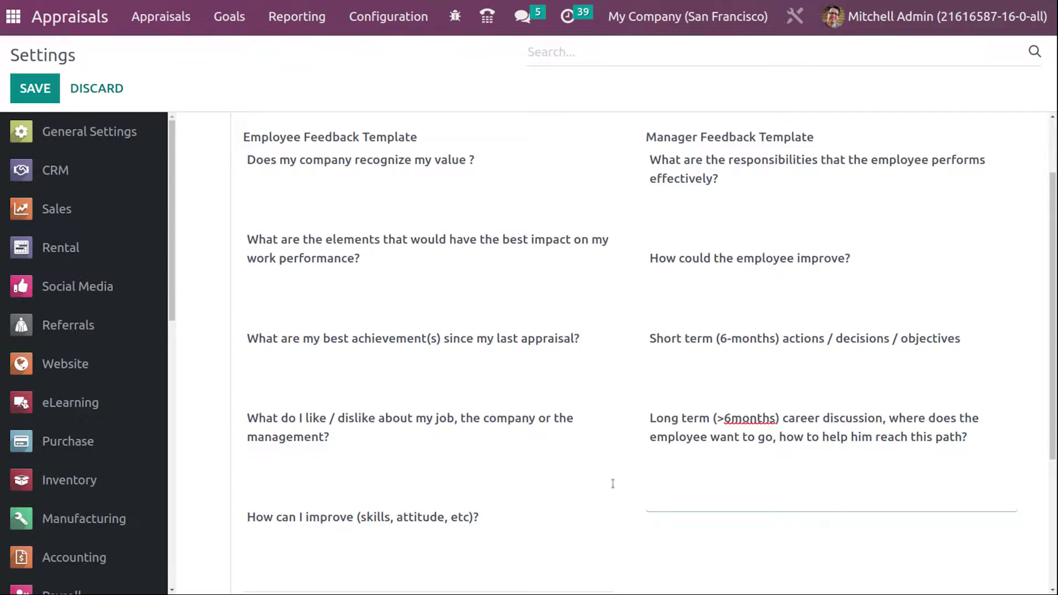
scroll(628, 466, down, 3)
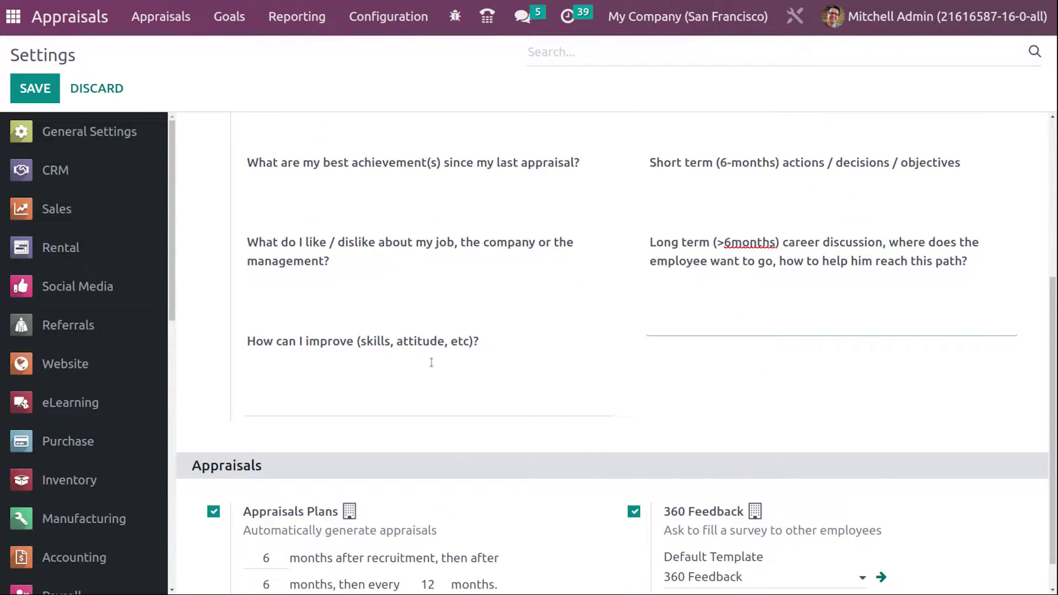
Leave the settings unsaved, return to the appraisals kanban, and start a new appraisal
scroll(696, 314, up, 5)
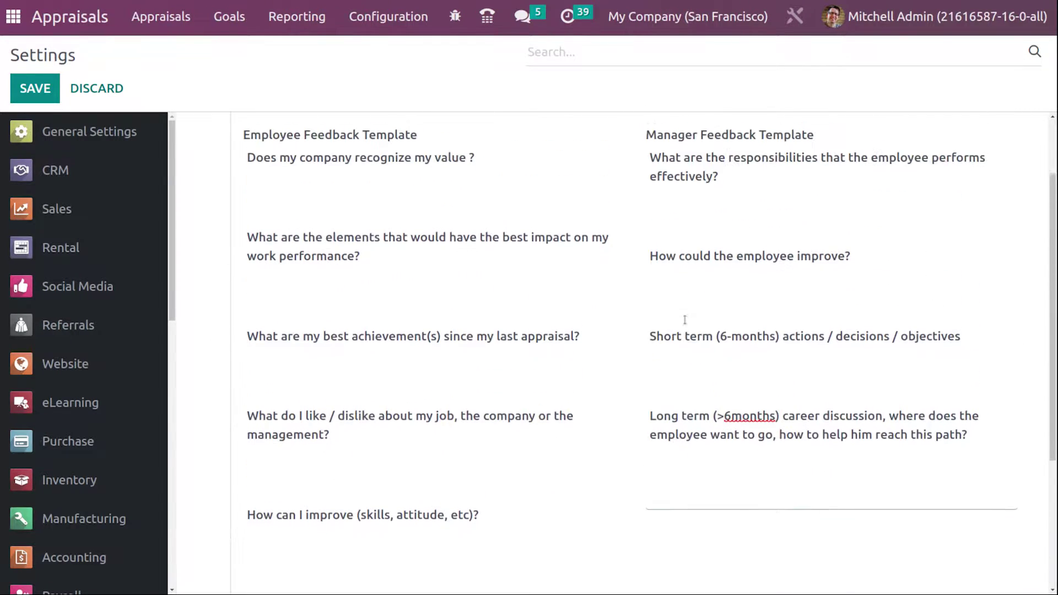
scroll(488, 469, down, 5)
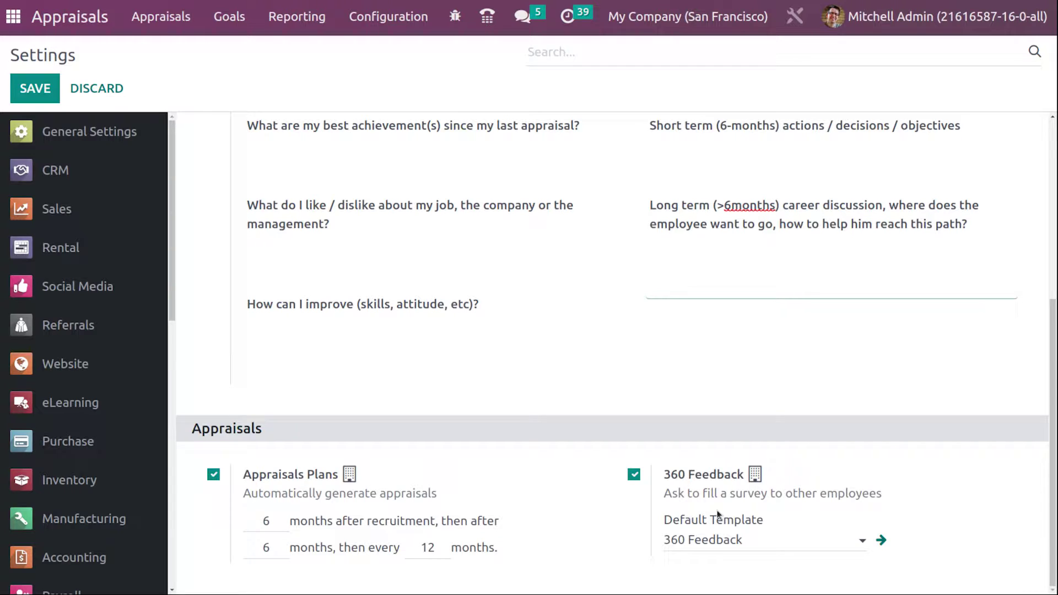
scroll(717, 514, up, 5)
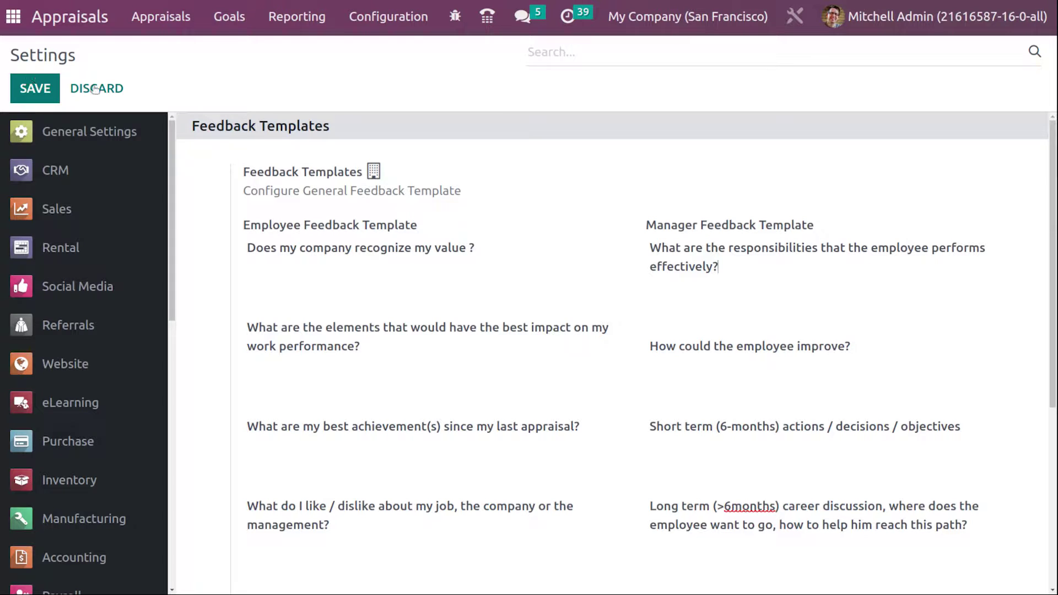
scroll(444, 470, down, 5)
scroll(444, 470, up, 5)
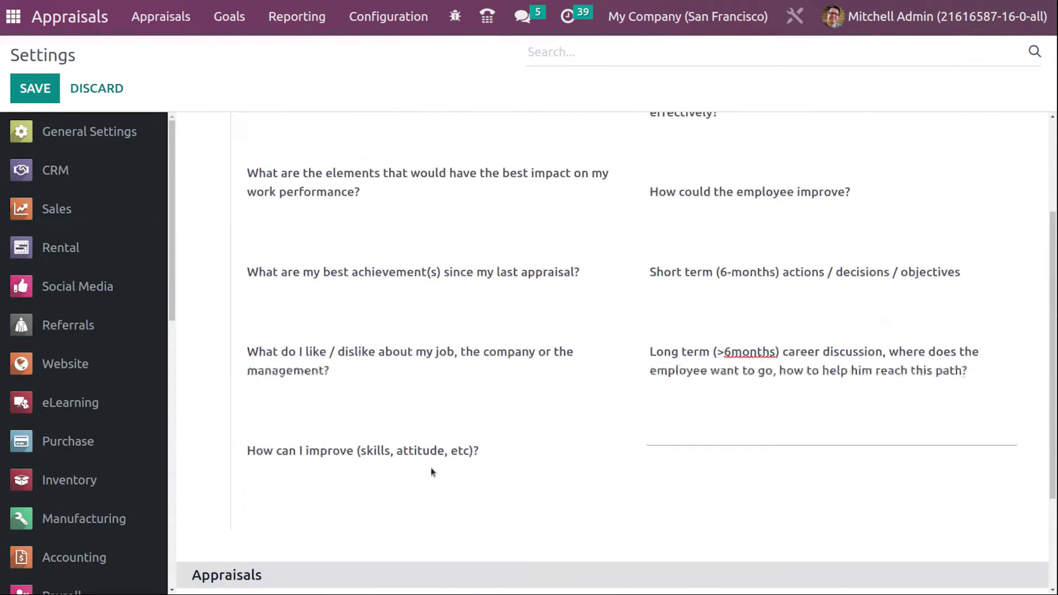
click(174, 28)
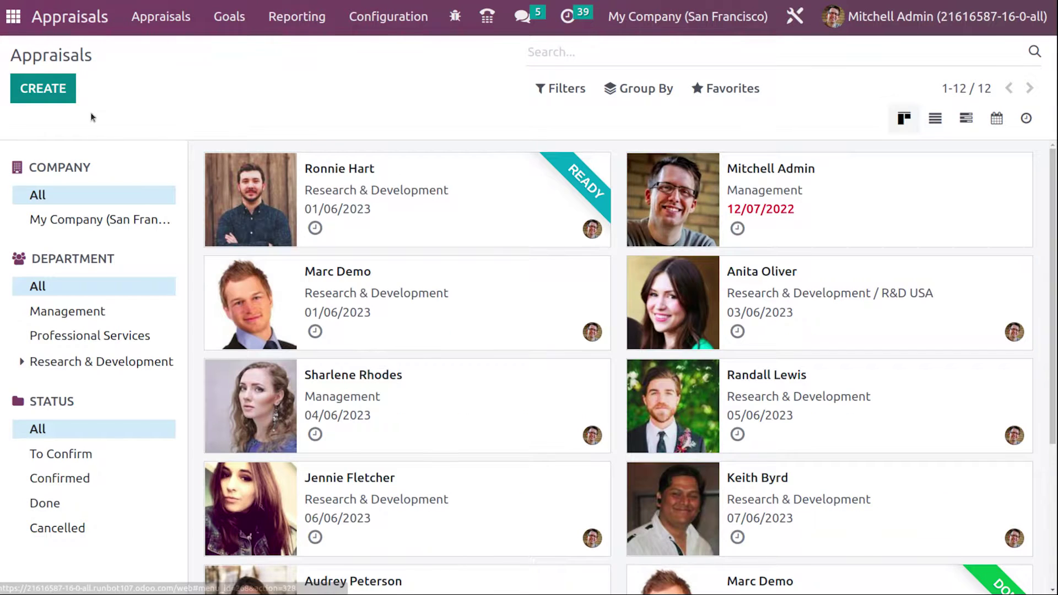
click(65, 89)
Choose the employee, search 'm' to set the manager, and toggle employee feedback visible to manager
click(291, 248)
click(291, 248)
click(292, 248)
key(Escape)
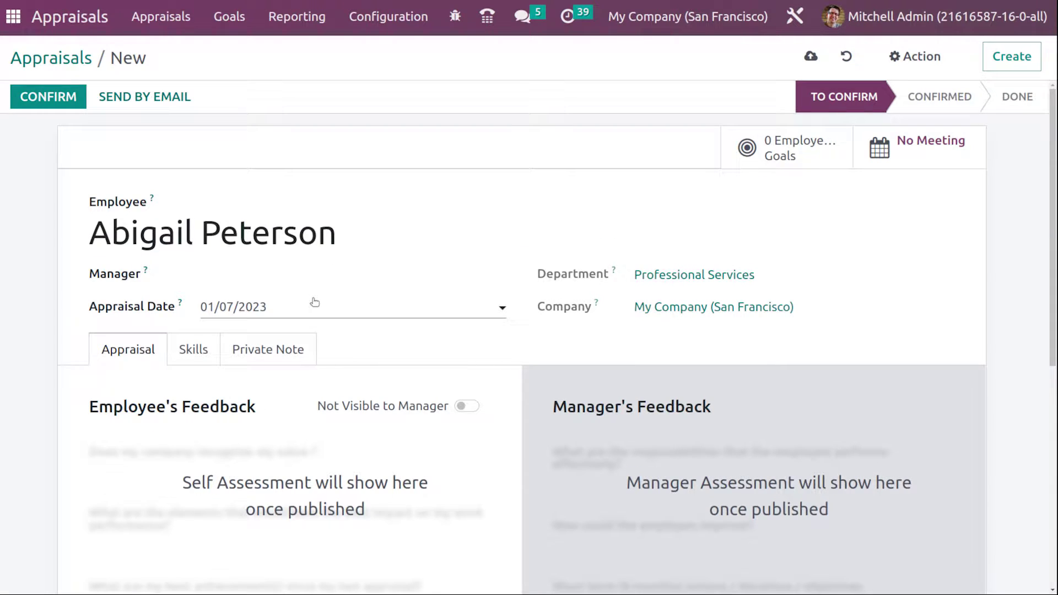
click(310, 269)
text(m)
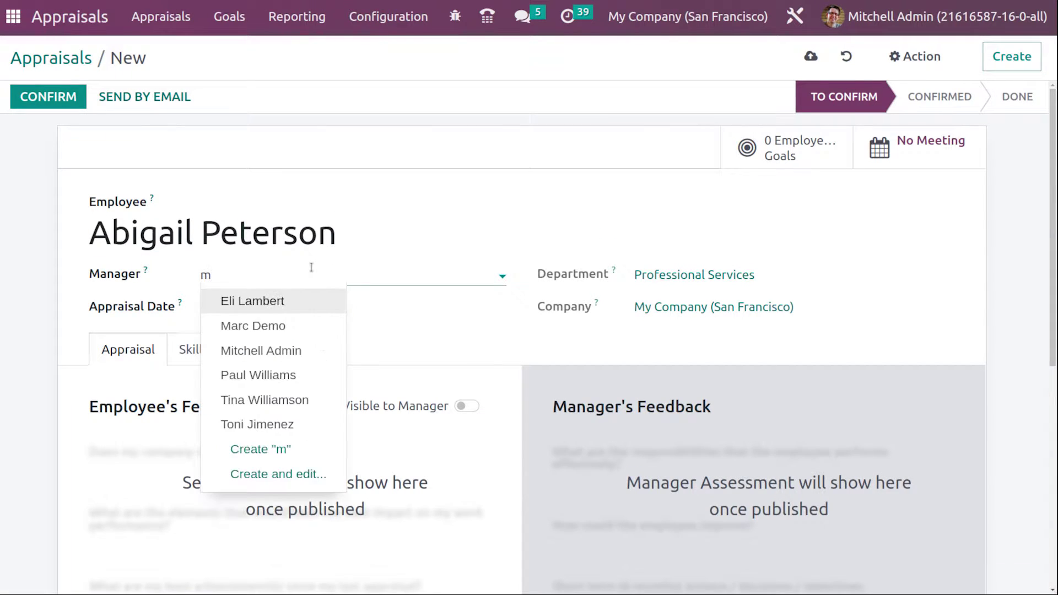
click(309, 350)
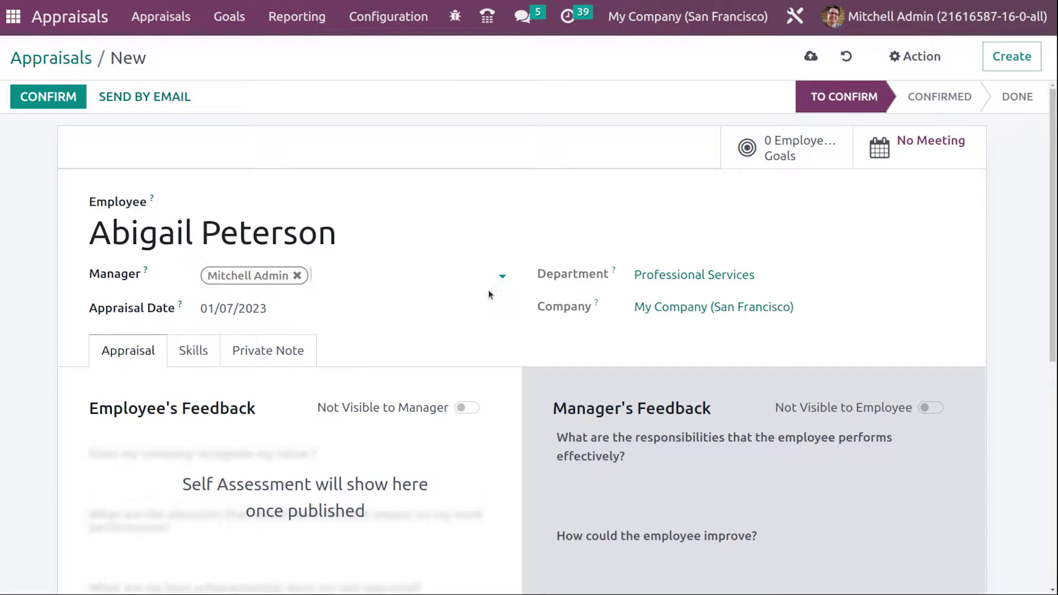
scroll(259, 364, down, 1)
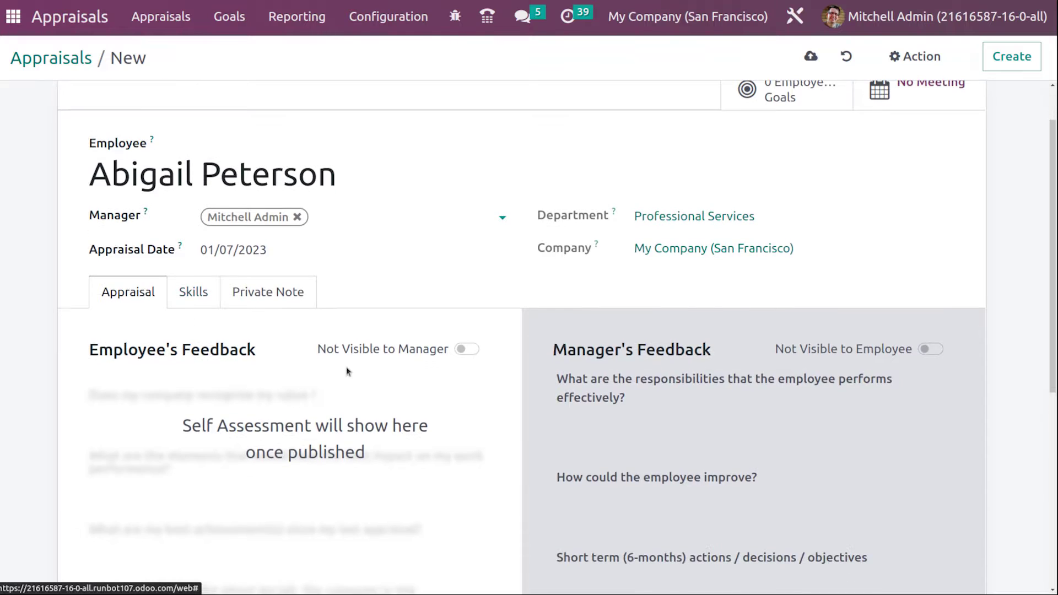
click(467, 349)
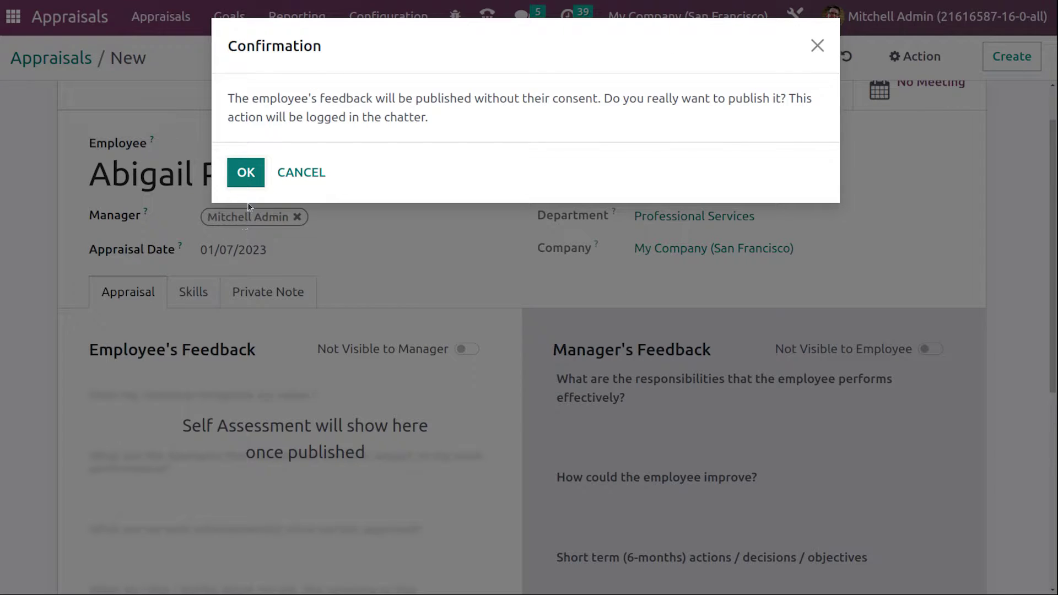
Confirm publishing the employee's feedback, retoggle it, and show the manager's feedback to the employee
click(250, 185)
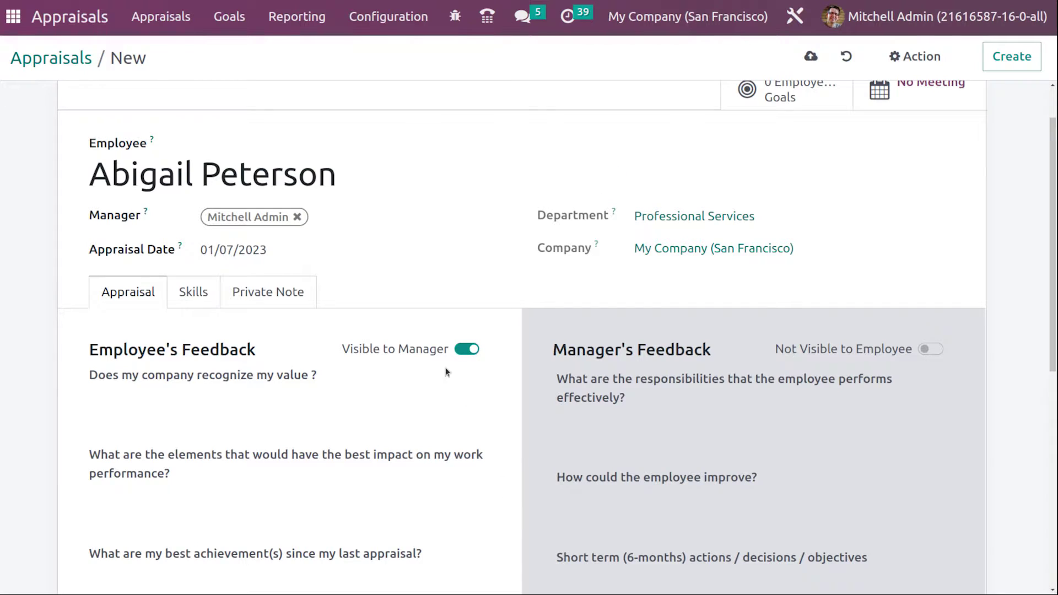
scroll(445, 368, down, 2)
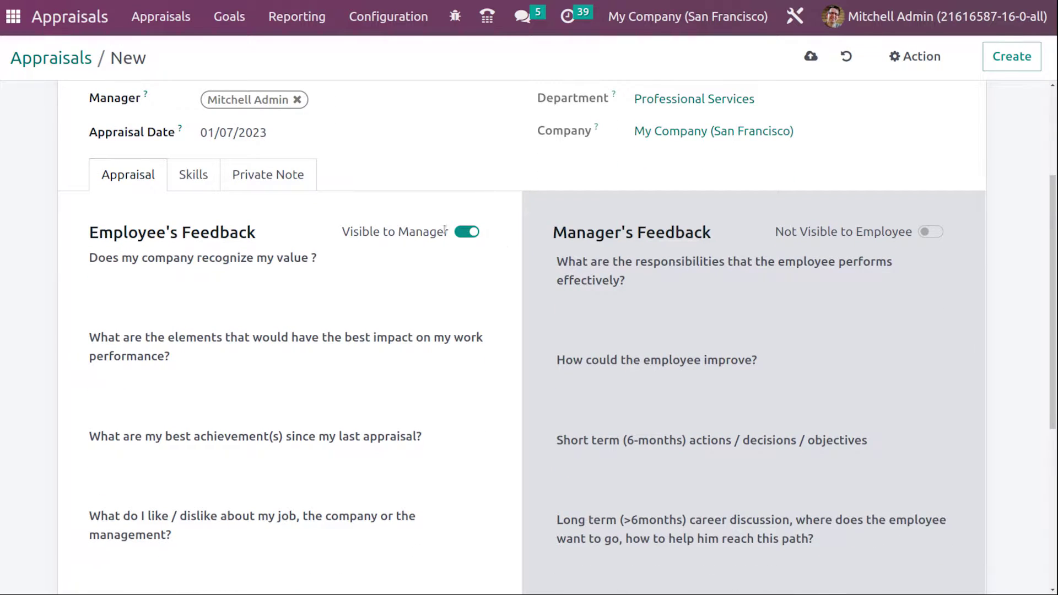
click(466, 232)
click(466, 232)
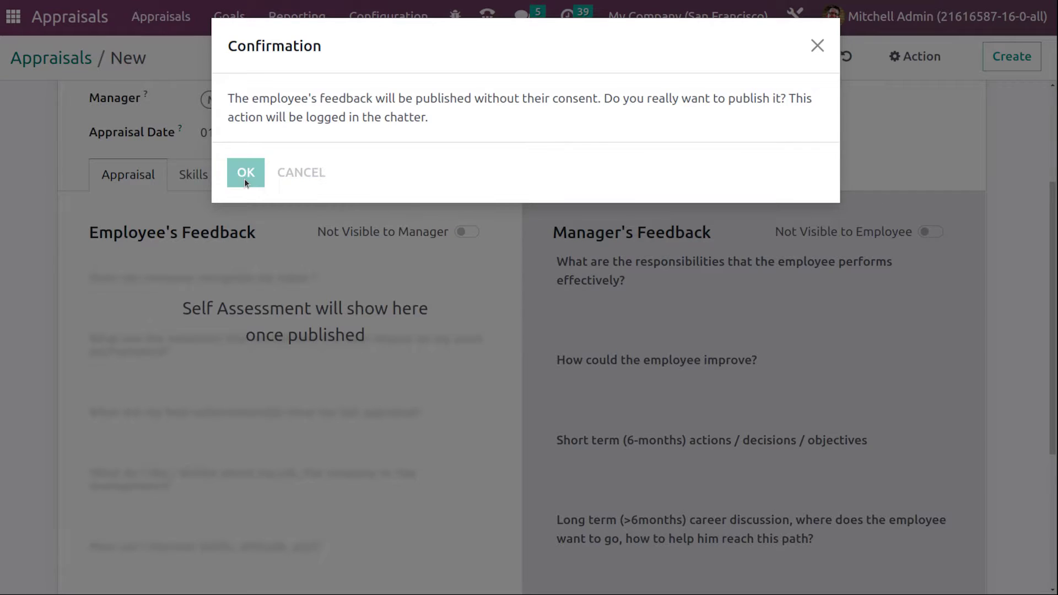
click(245, 173)
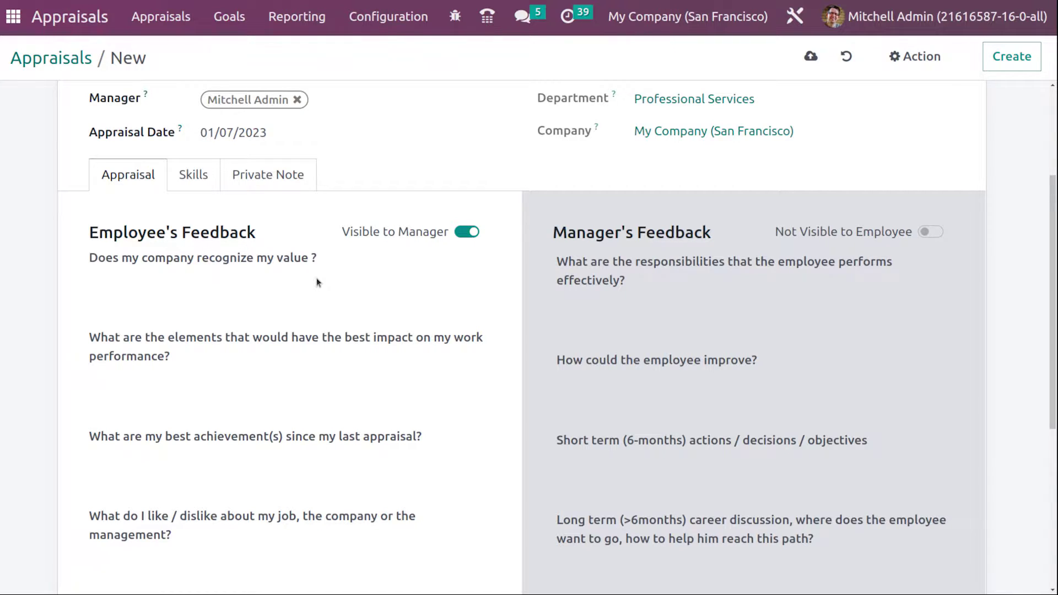
click(926, 232)
scroll(851, 406, down, 2)
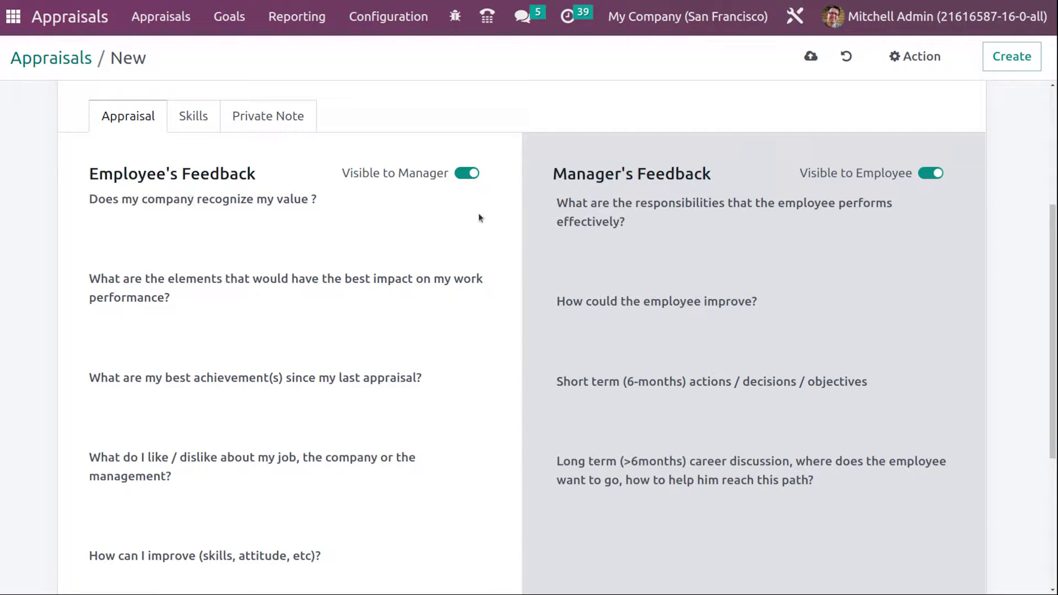
Hide both feedbacks, republish the employee's feedback to the manager, and view the Skills section
click(467, 173)
click(931, 174)
scroll(757, 320, up, 4)
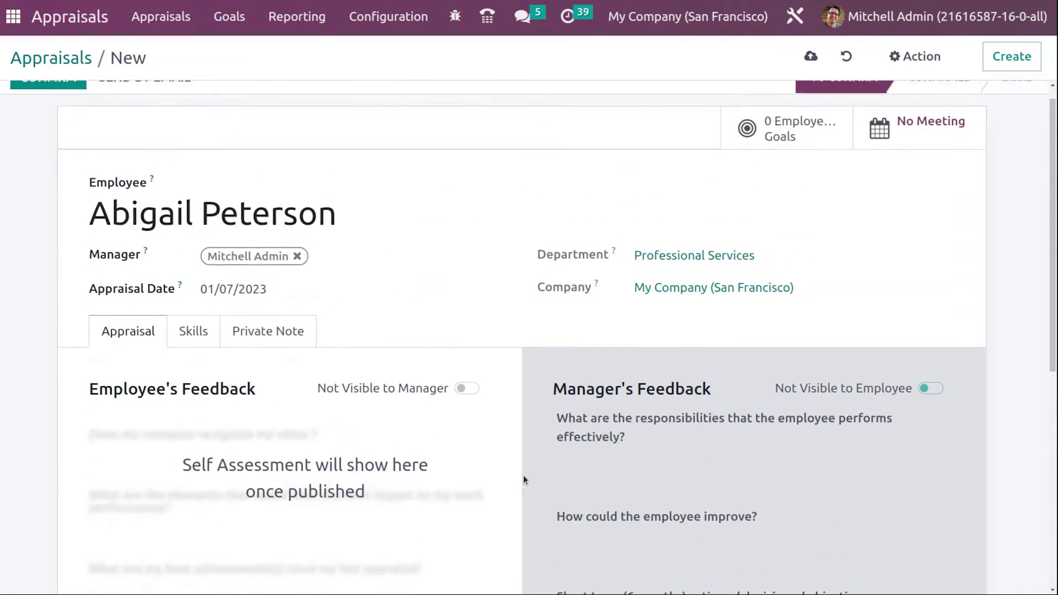
click(193, 350)
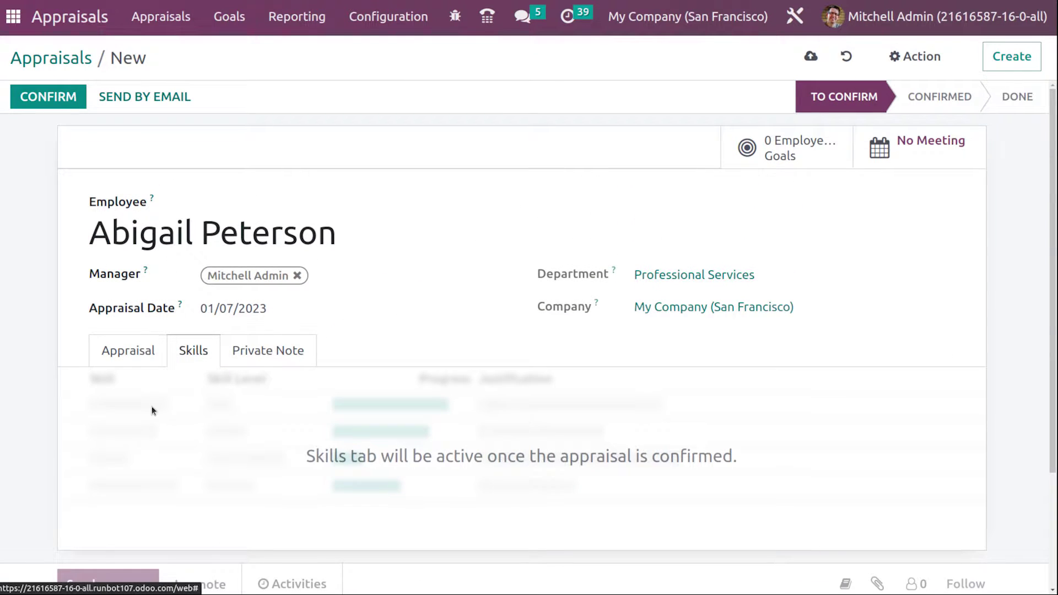
click(149, 349)
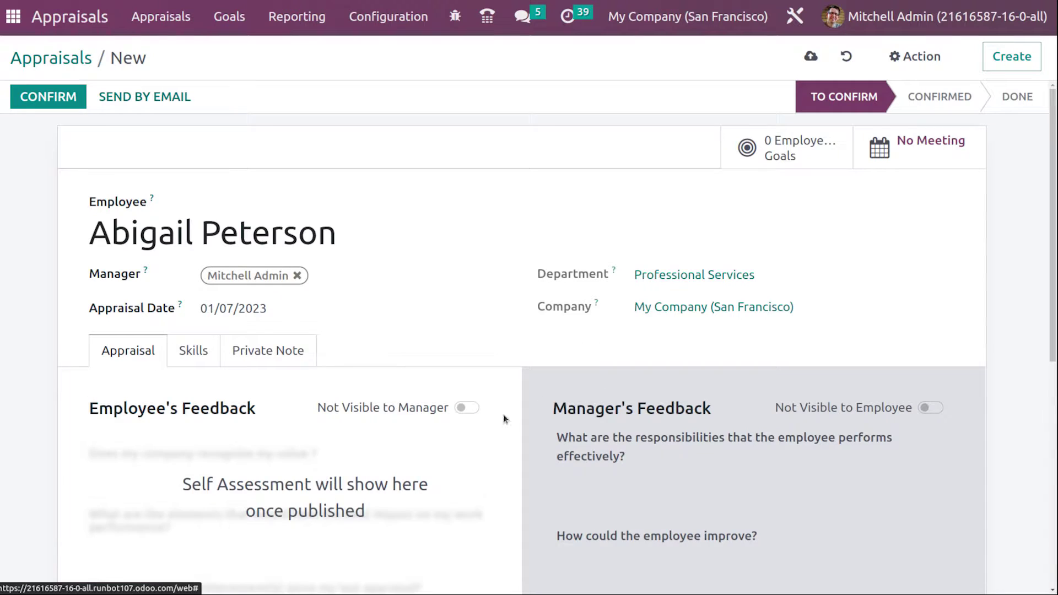
click(472, 408)
click(232, 170)
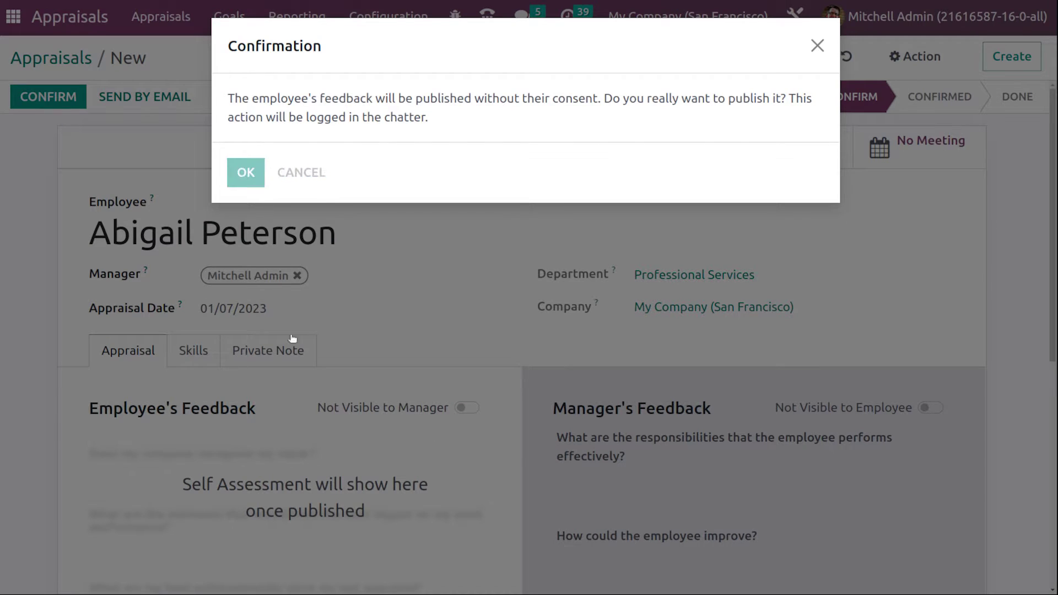
click(207, 354)
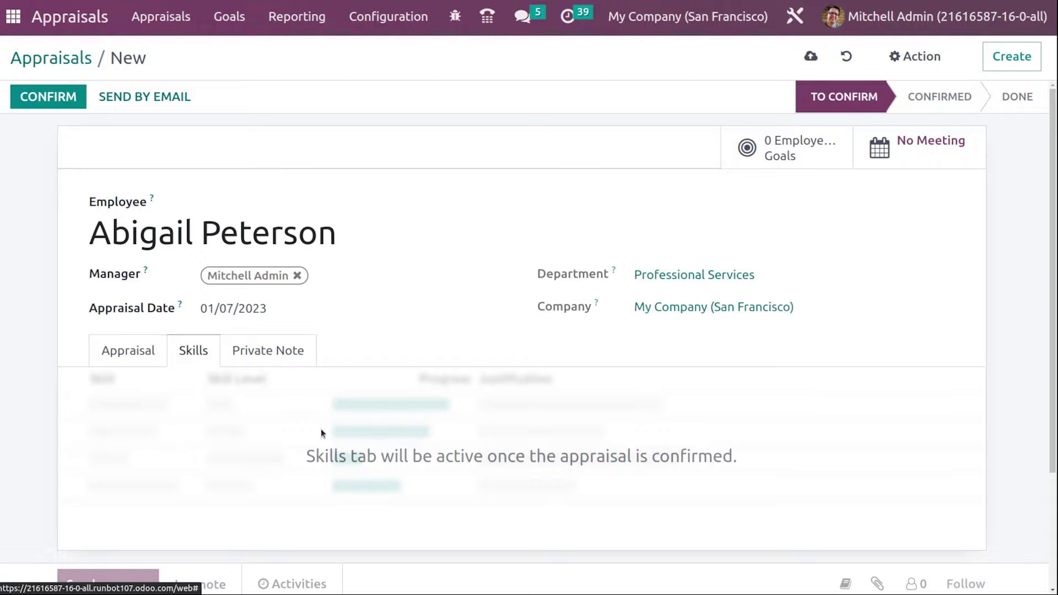
View the empty Private Note tab, then save the appraisal with the cloud icon
scroll(480, 368, down, 3)
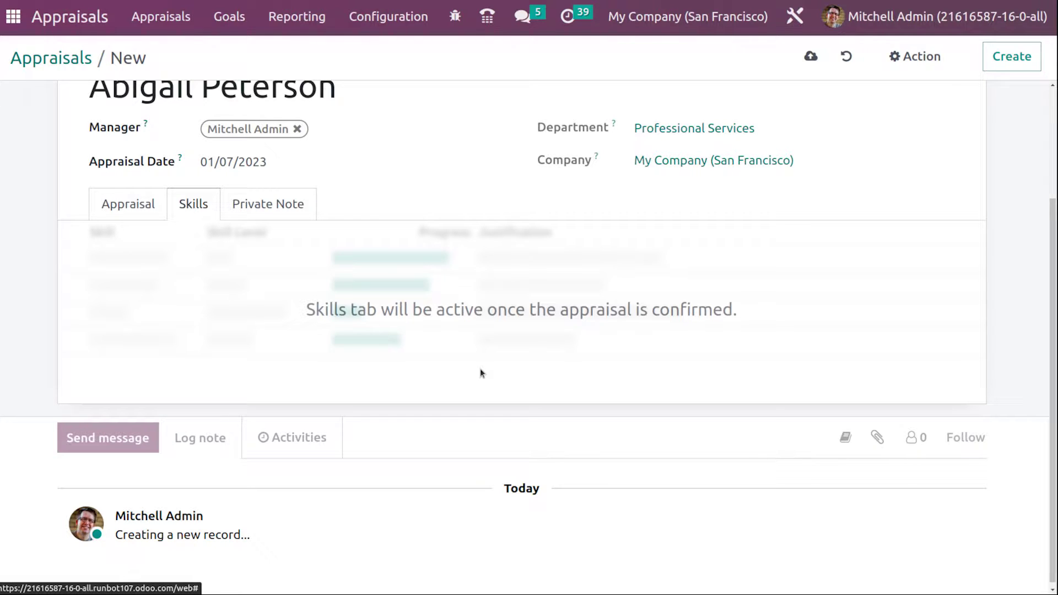
click(295, 206)
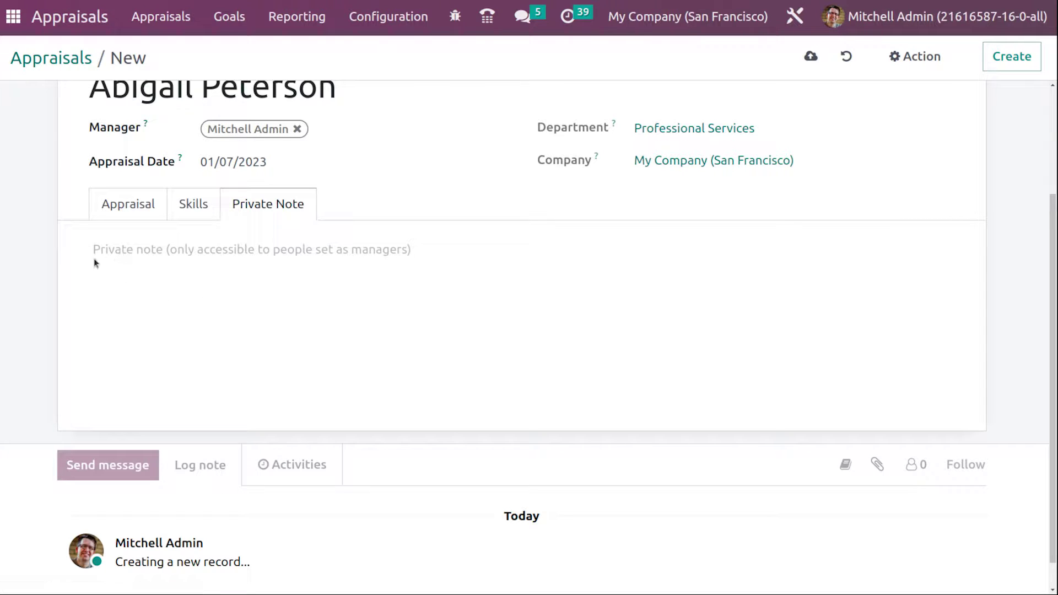
scroll(496, 424, up, 3)
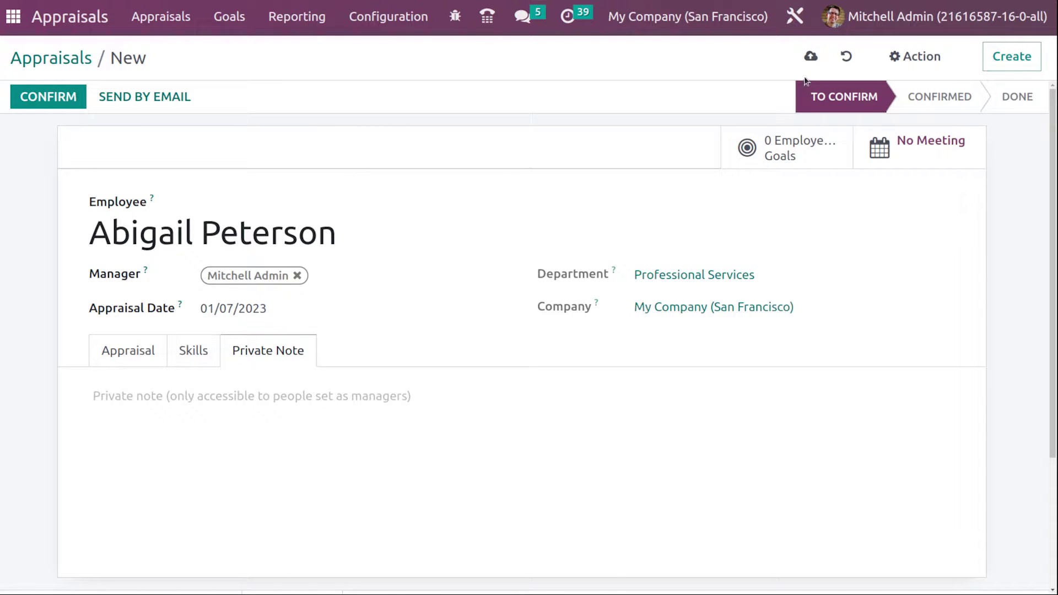
click(810, 56)
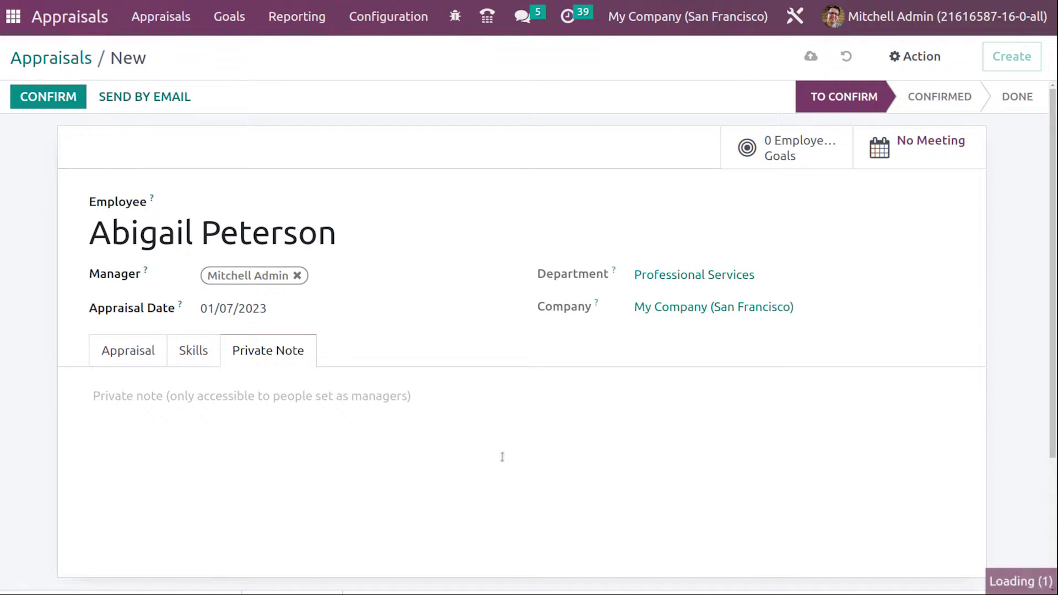
Reopen the employee's newly created appraisal from the overview and confirm it
click(72, 57)
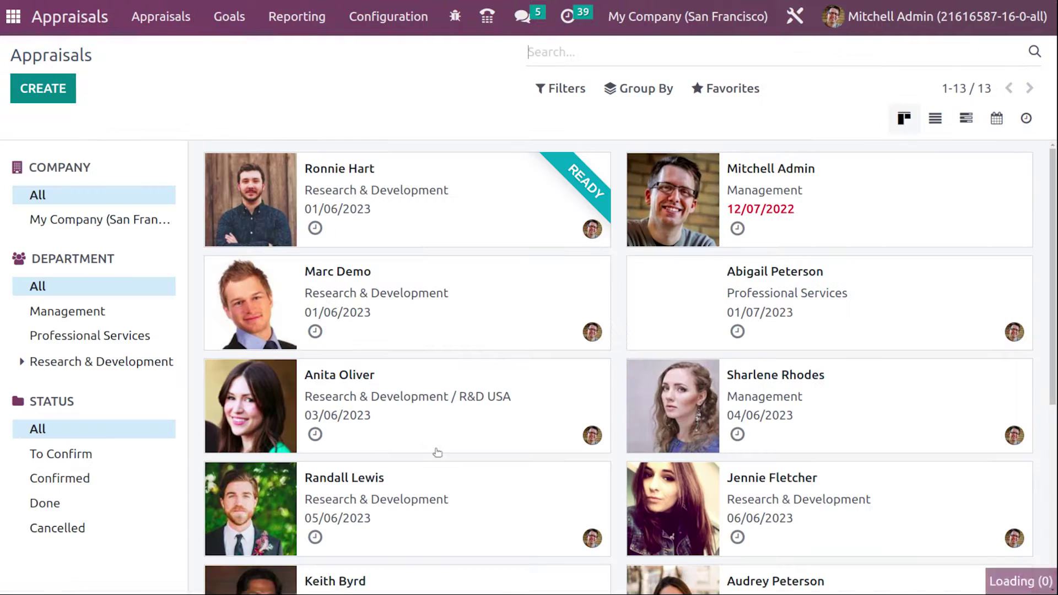
click(795, 312)
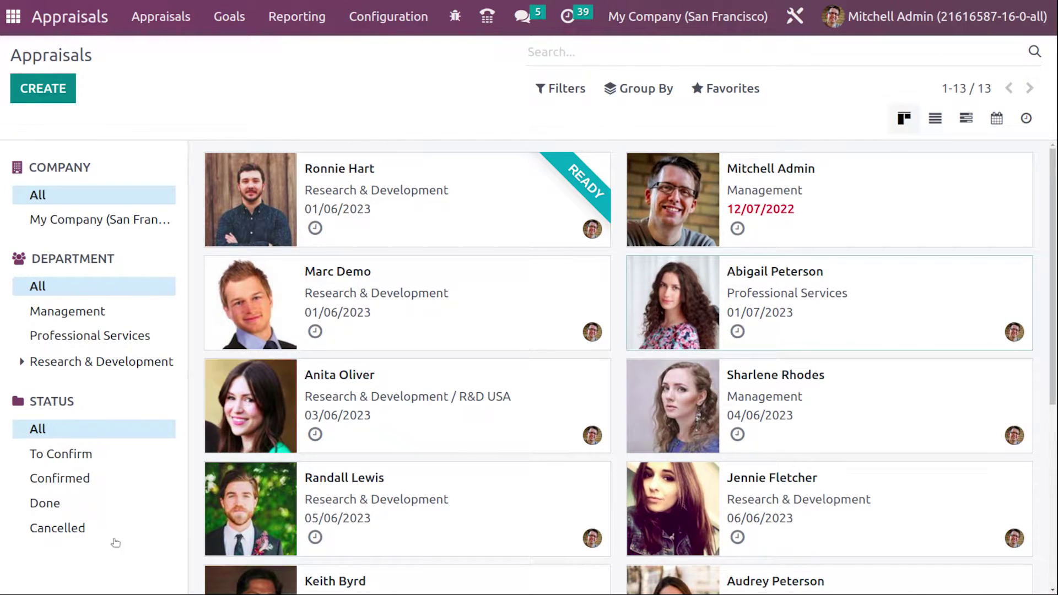
click(48, 97)
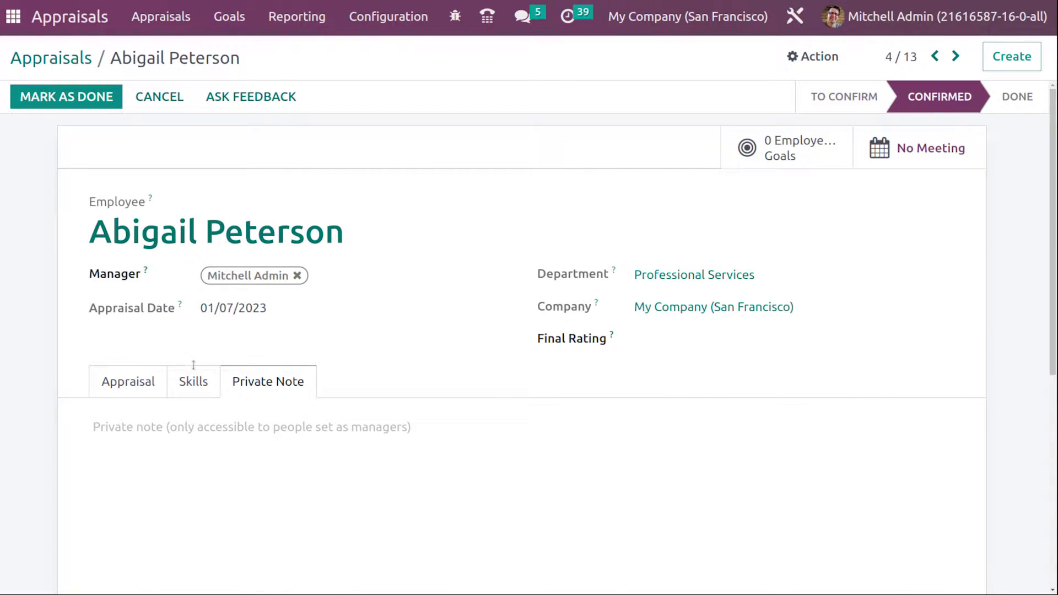
Review the employee's skill levels, such as RDMS at Expert, 100%, then return to the feedback questions
click(184, 380)
scroll(551, 441, down, 3)
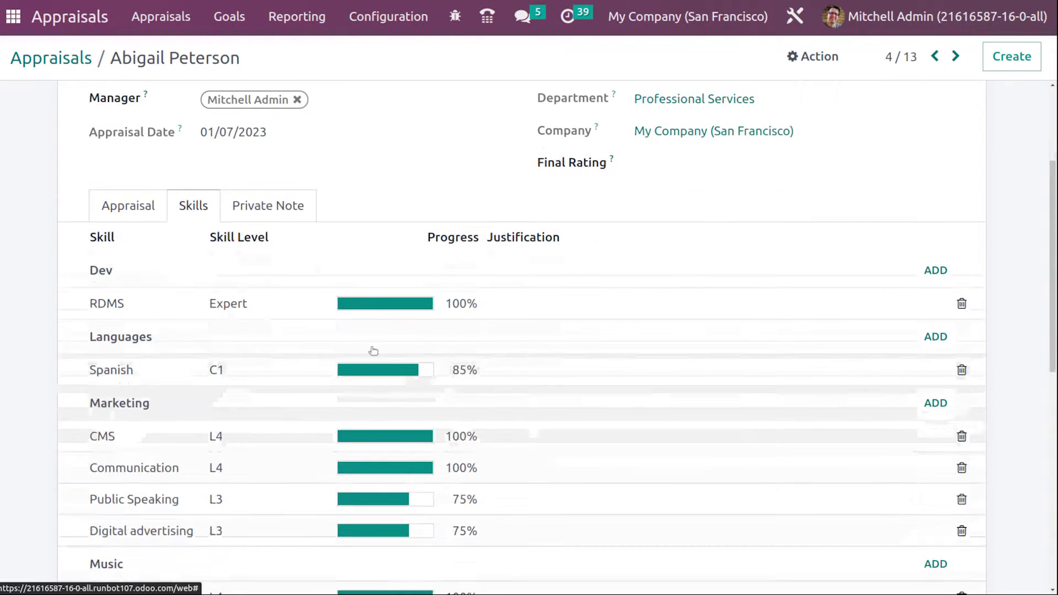
scroll(361, 406, down, 2)
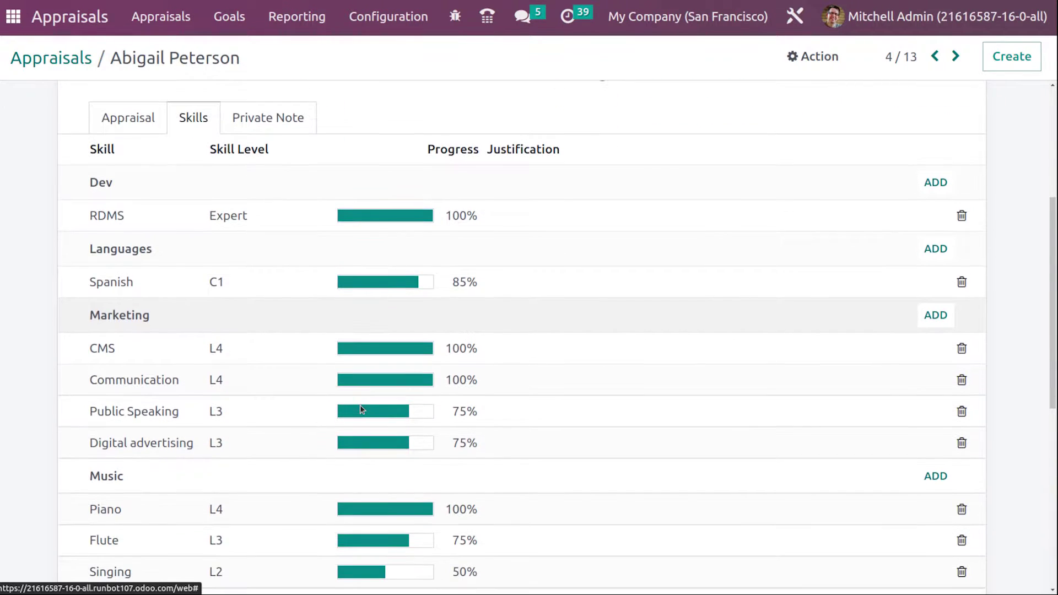
scroll(238, 321, down, 3)
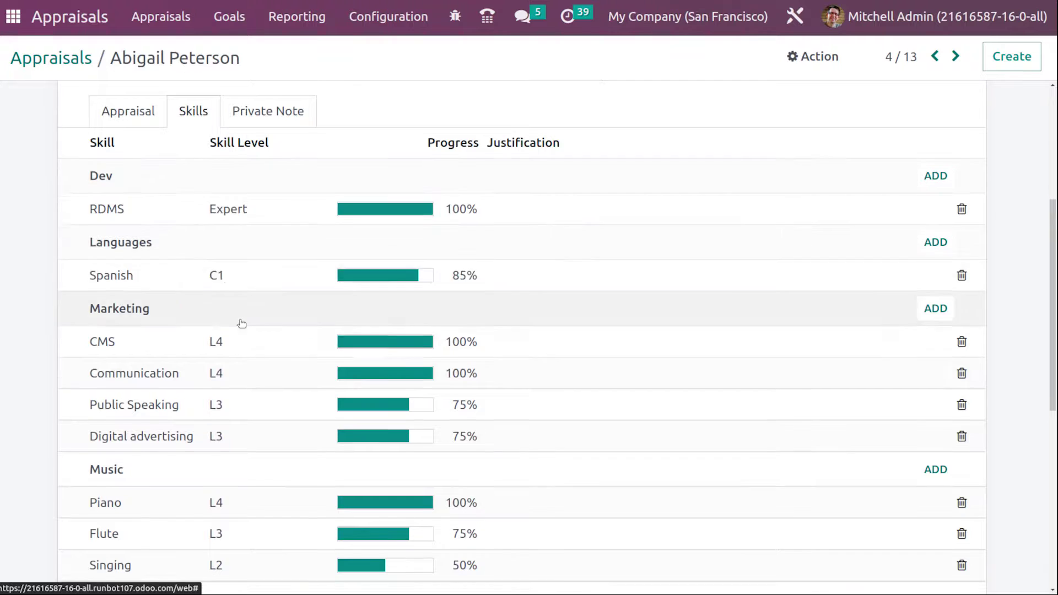
scroll(242, 328, down, 3)
scroll(240, 326, up, 9)
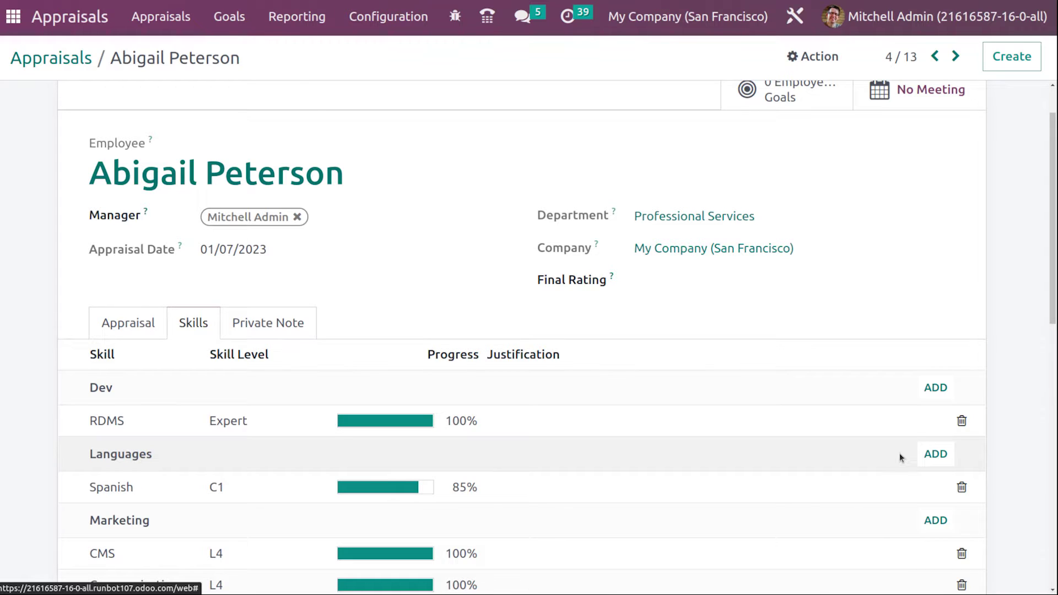
scroll(900, 441, down, 5)
scroll(323, 302, up, 4)
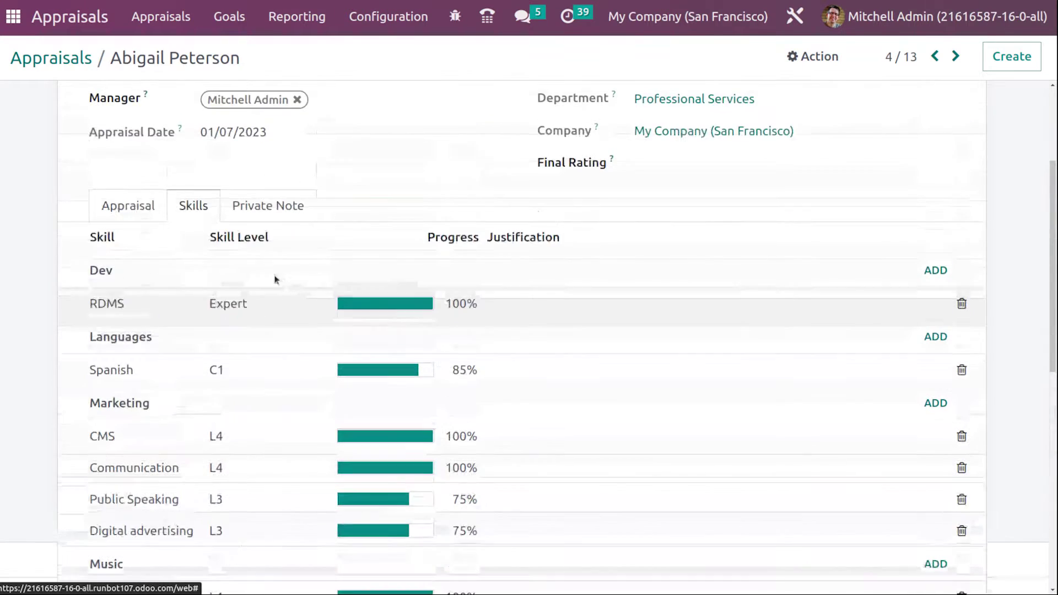
click(117, 203)
scroll(68, 175, up, 3)
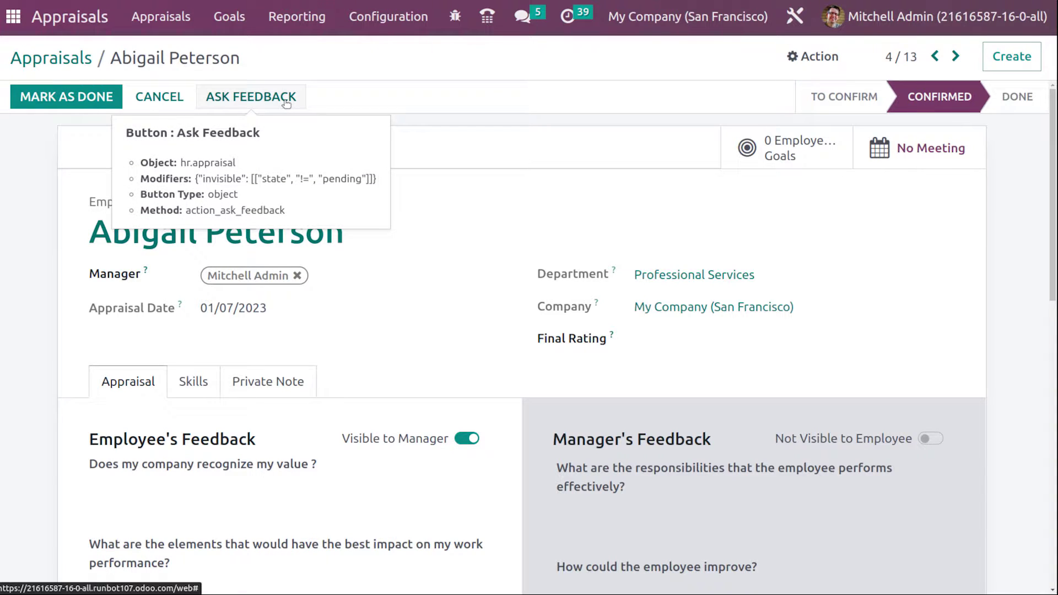
Open the employee's 12/07/2022 appraisal and mark it as done
click(75, 58)
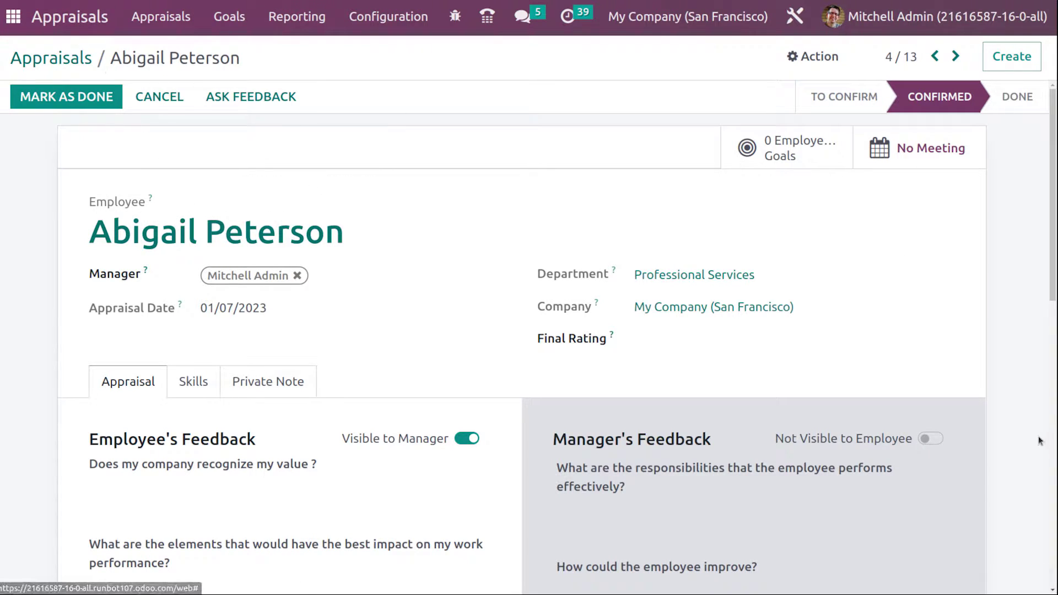
click(738, 220)
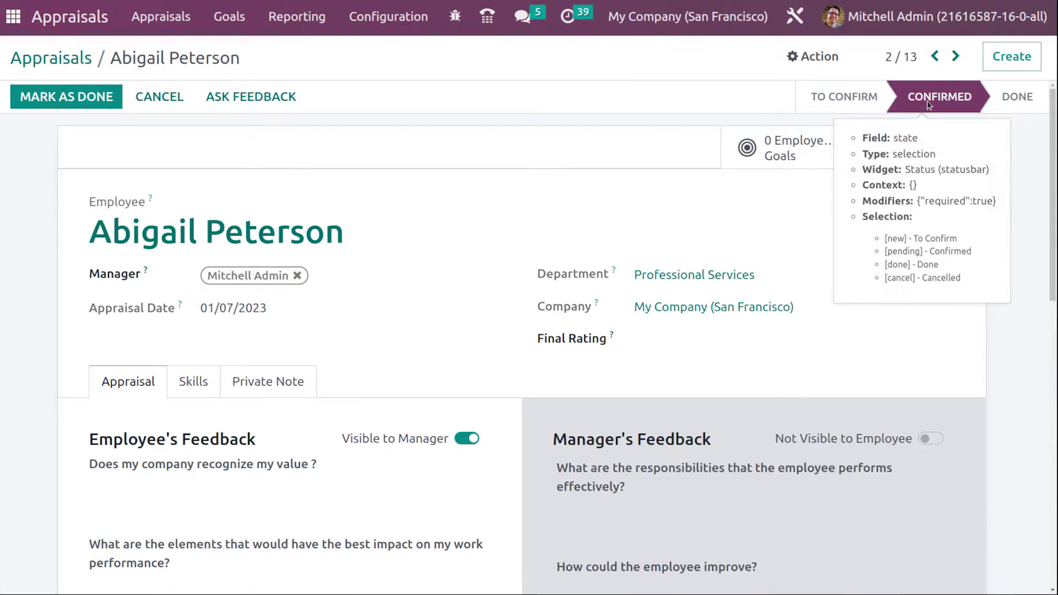
click(108, 99)
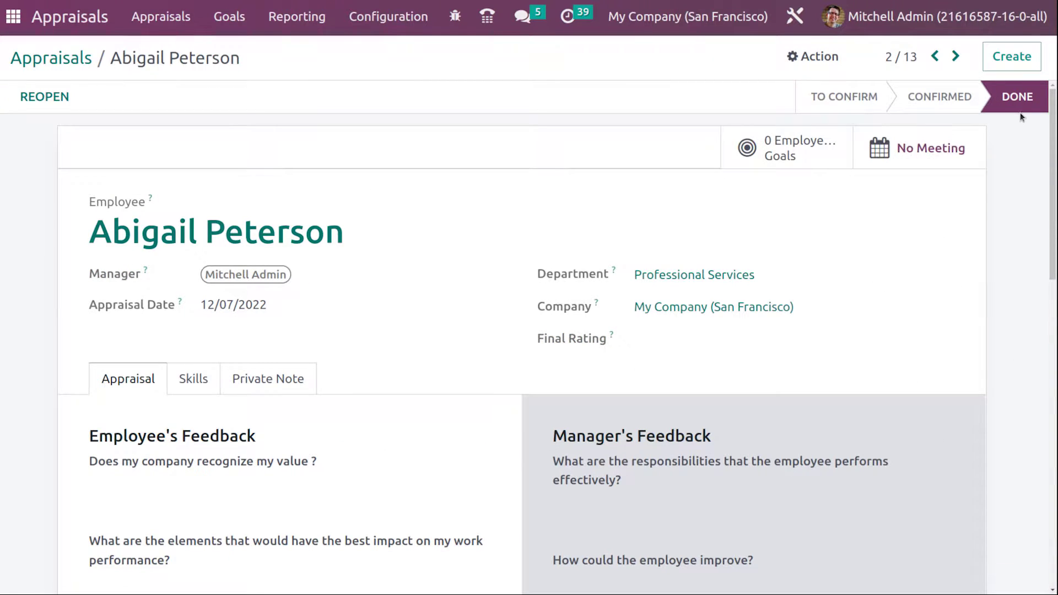
Return to the Appraisals kanban overview listing 13 appraisals
key(alt+Left)
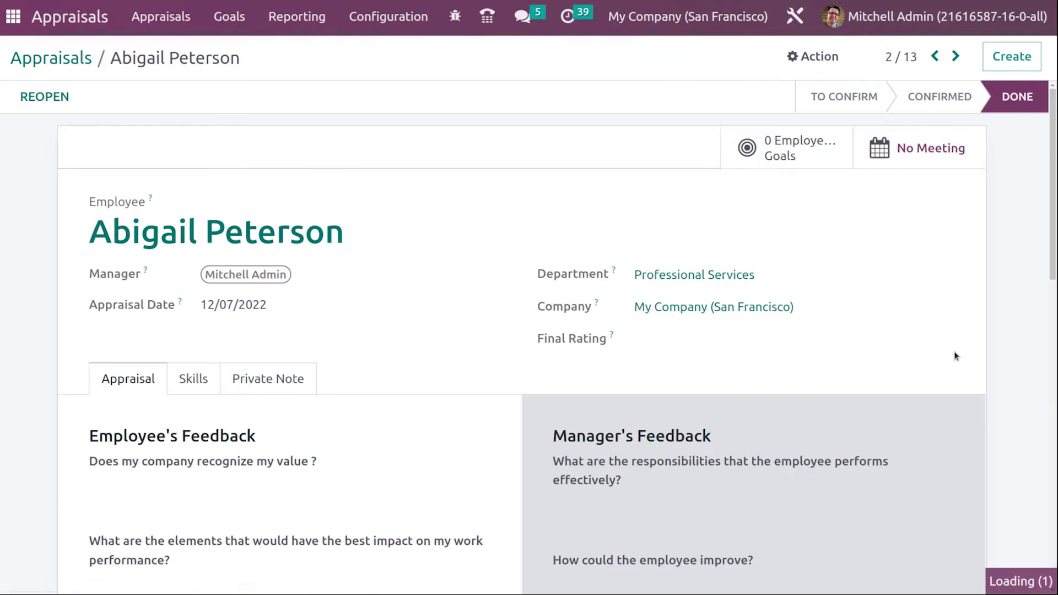
scroll(747, 266, down, 2)
scroll(747, 267, down, 5)
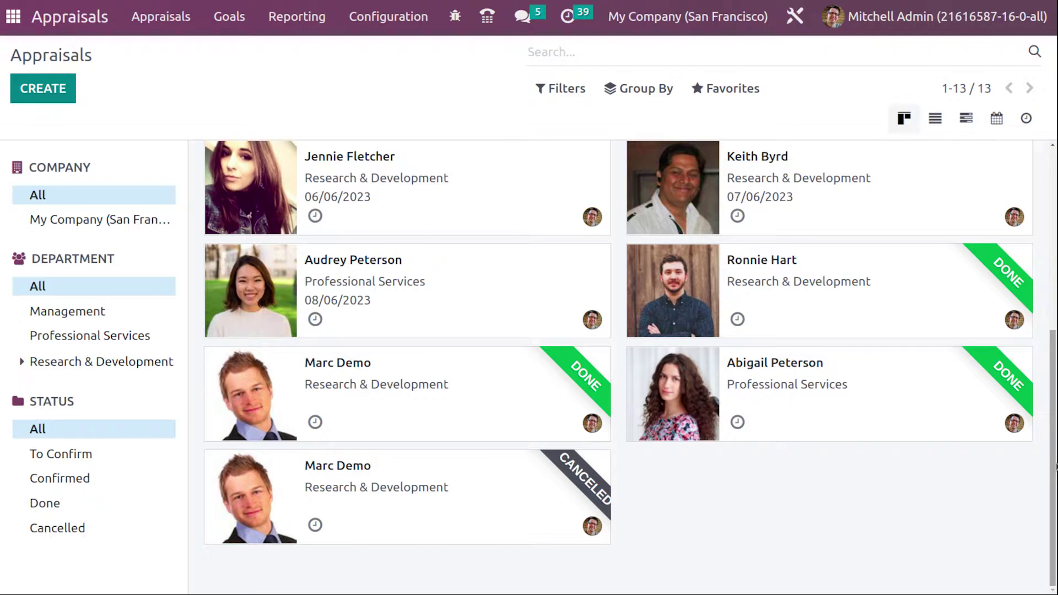
click(167, 18)
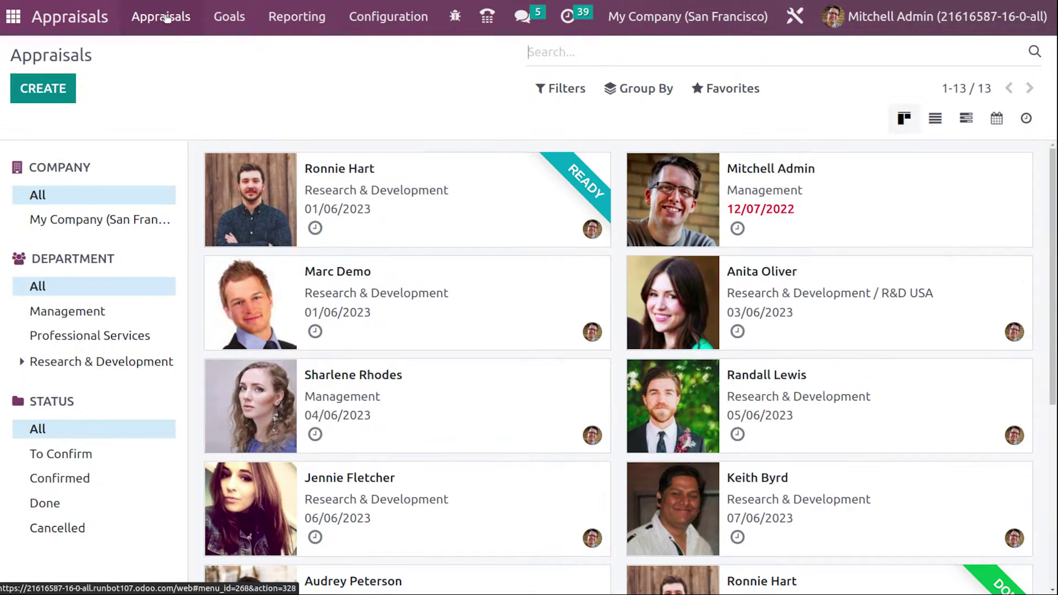
Open the employee's confirmed 12/07/2022 appraisal and bring up its Ask Feedback dialog
scroll(684, 371, down, 6)
click(753, 410)
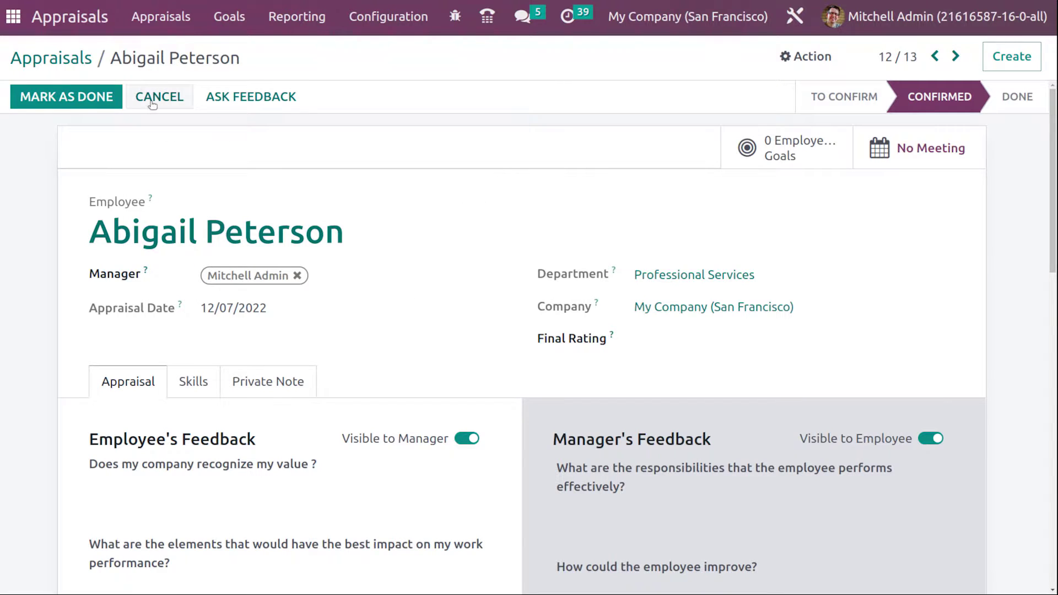
click(222, 97)
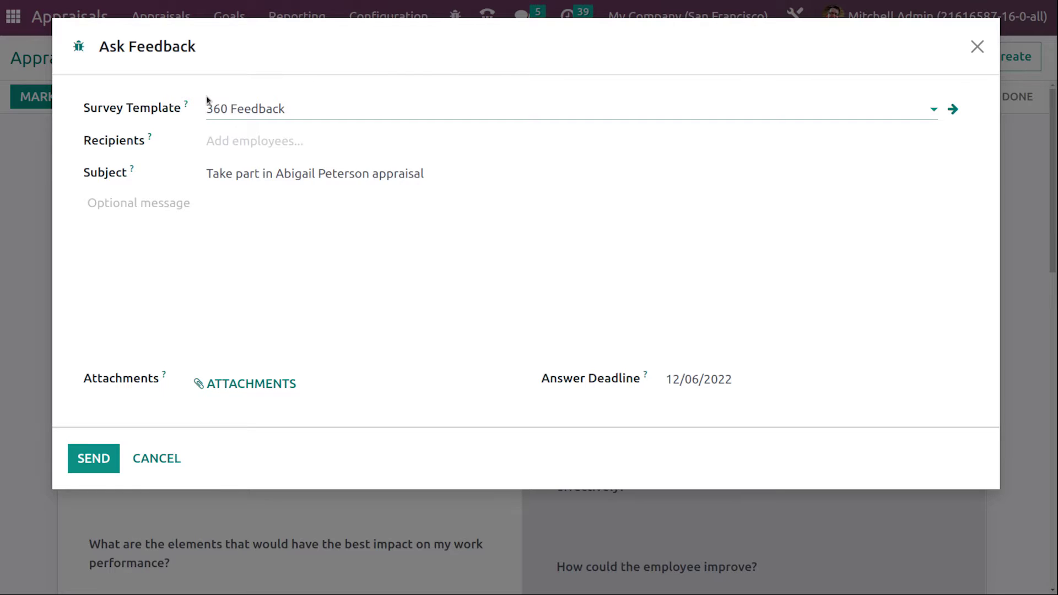
Keep the 360 Feedback template, add two employees as recipients, and send the request
click(307, 115)
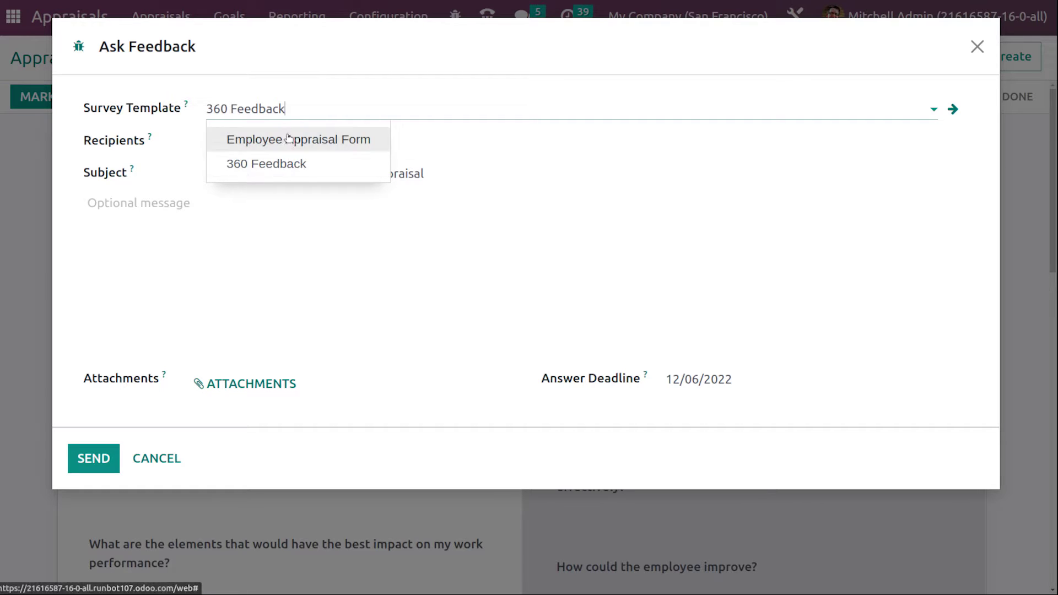
click(288, 272)
click(296, 146)
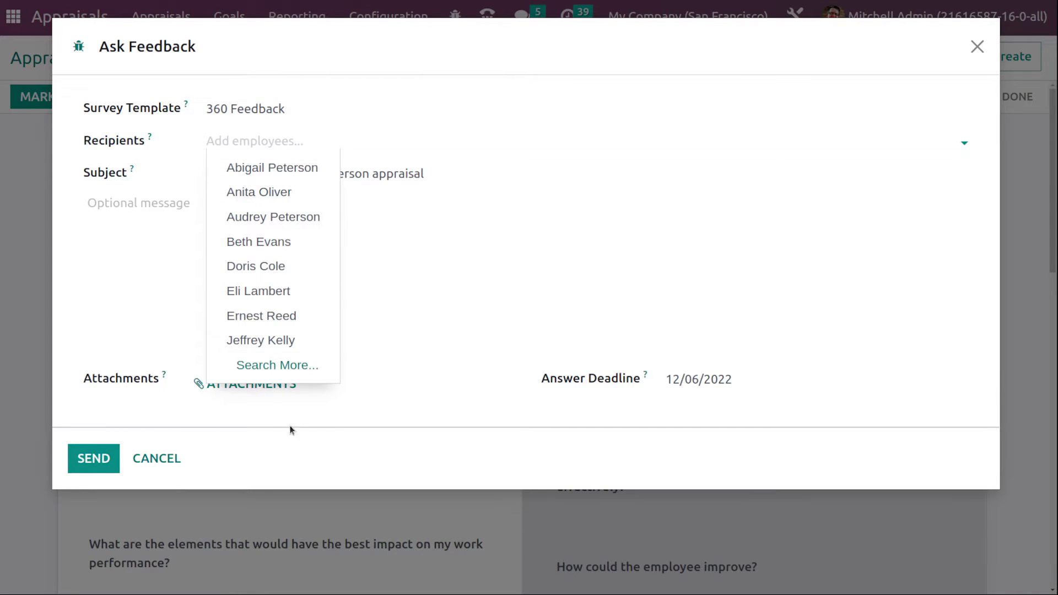
click(283, 196)
click(352, 135)
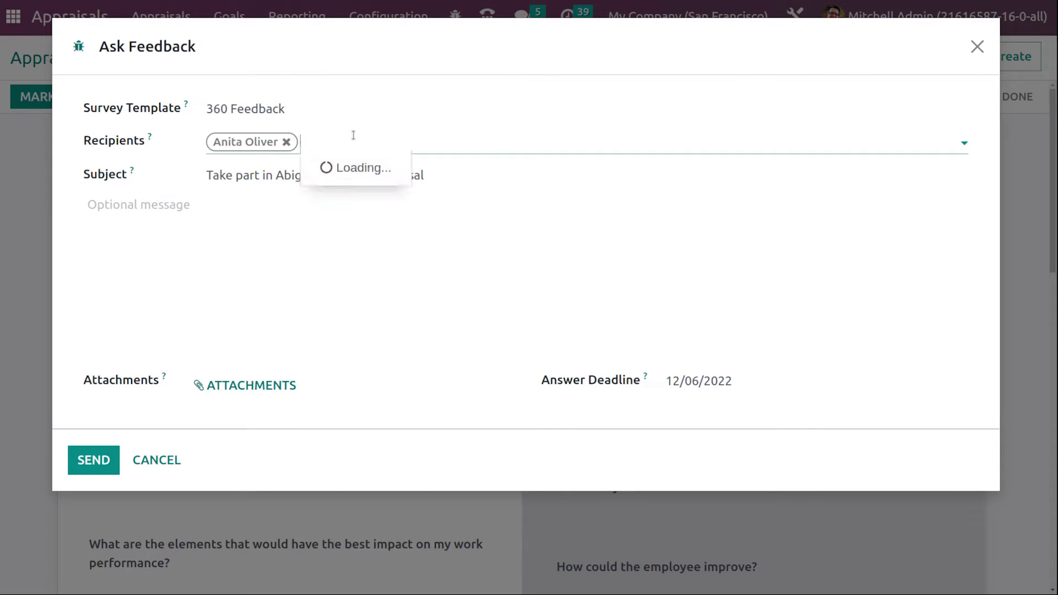
click(374, 317)
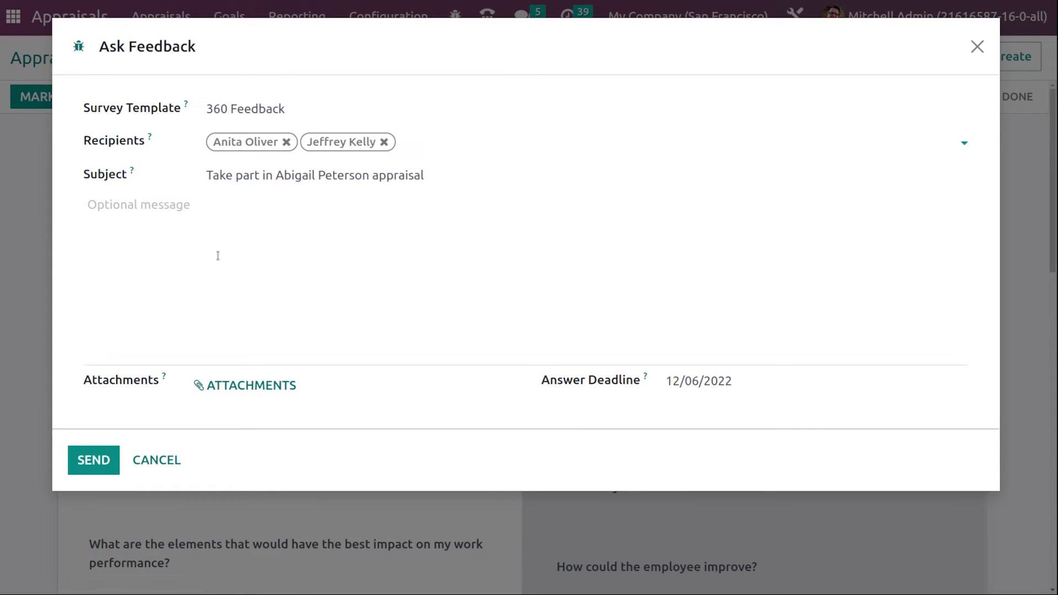
mouse_move(130, 169)
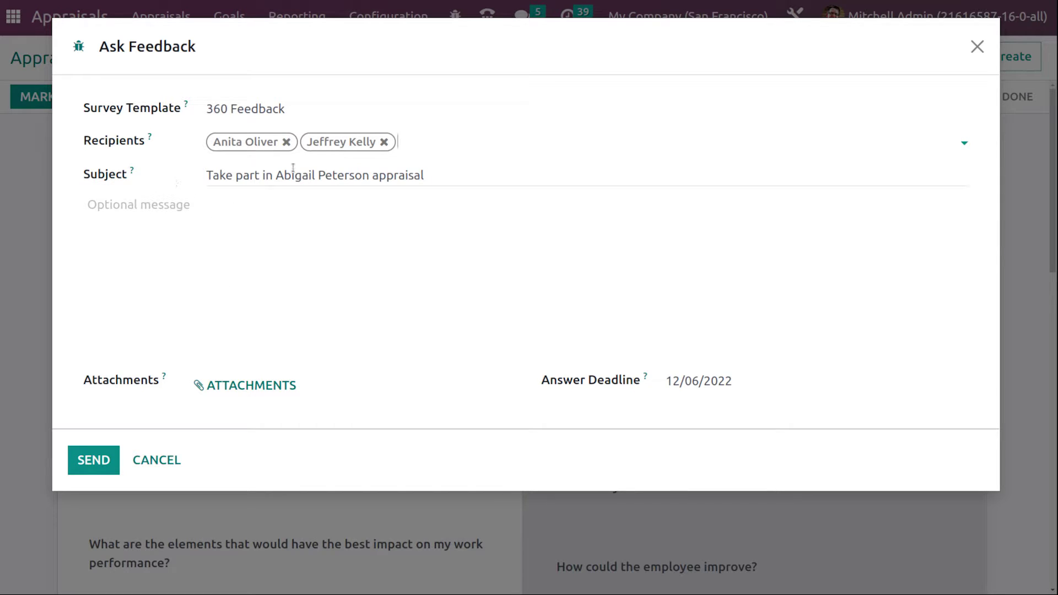
click(176, 197)
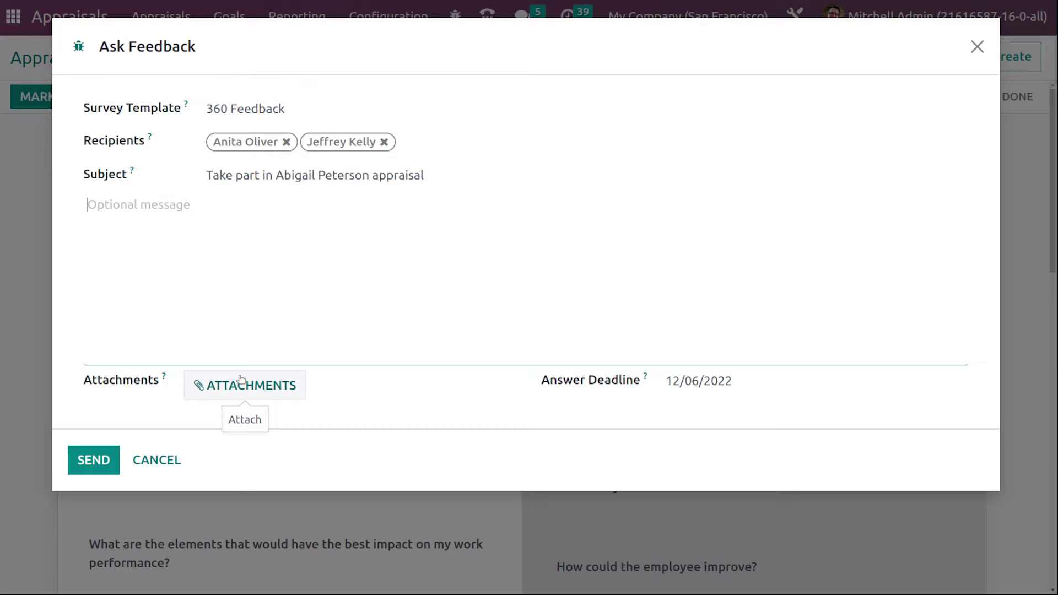
click(75, 469)
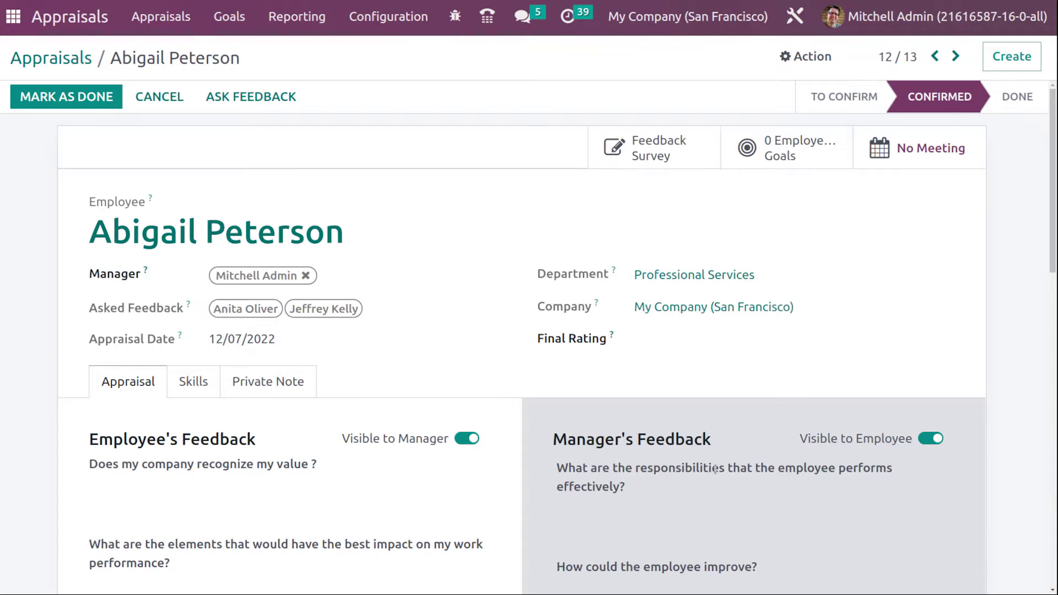
Open the 360 Feedback survey results for the employee's overdue appraisal via the Appraisals app
click(653, 147)
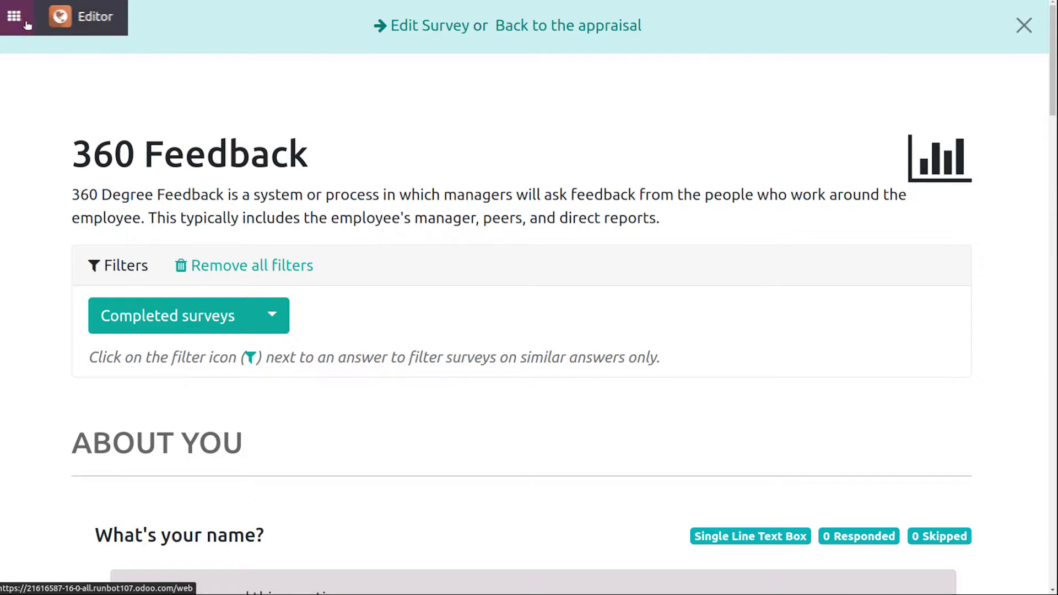
click(15, 19)
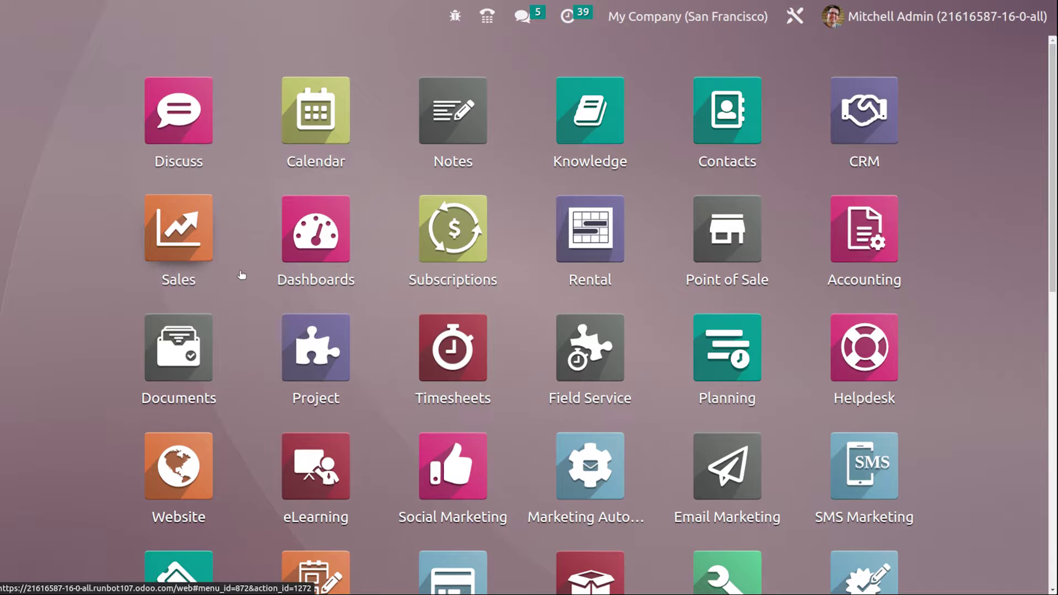
text(app)
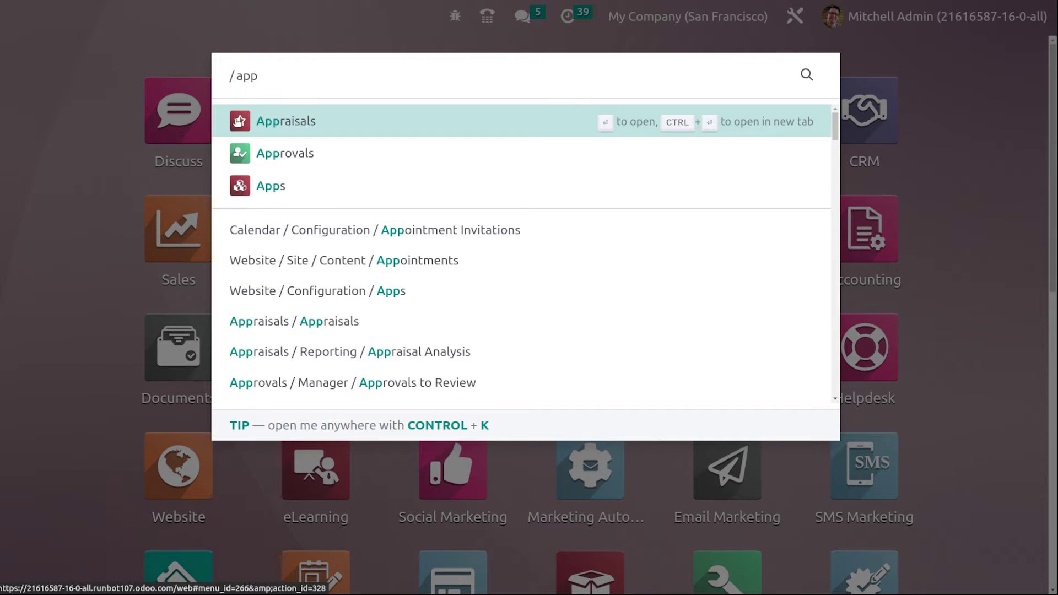
click(237, 122)
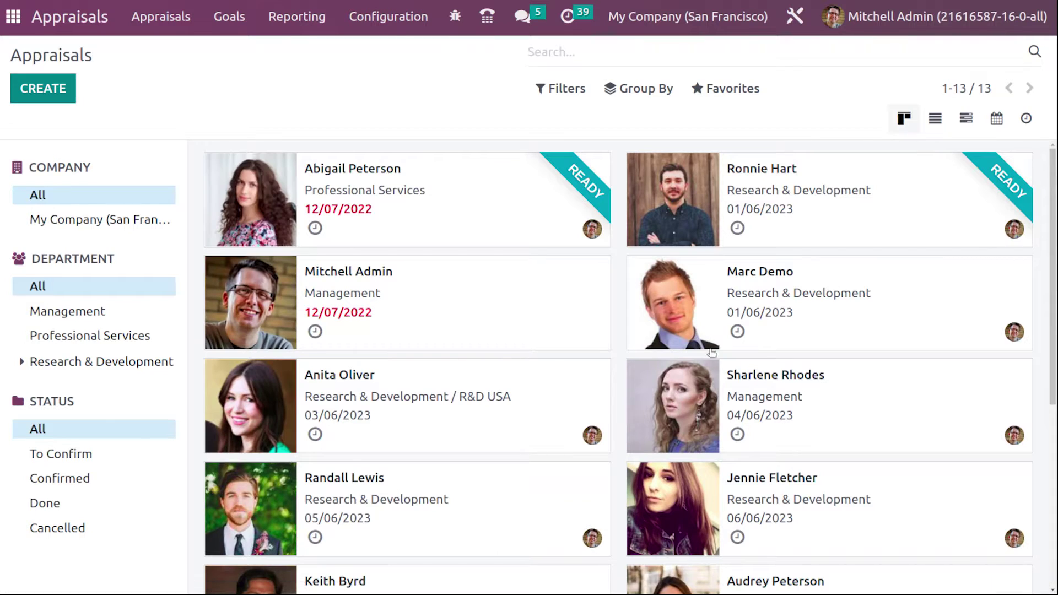
click(466, 161)
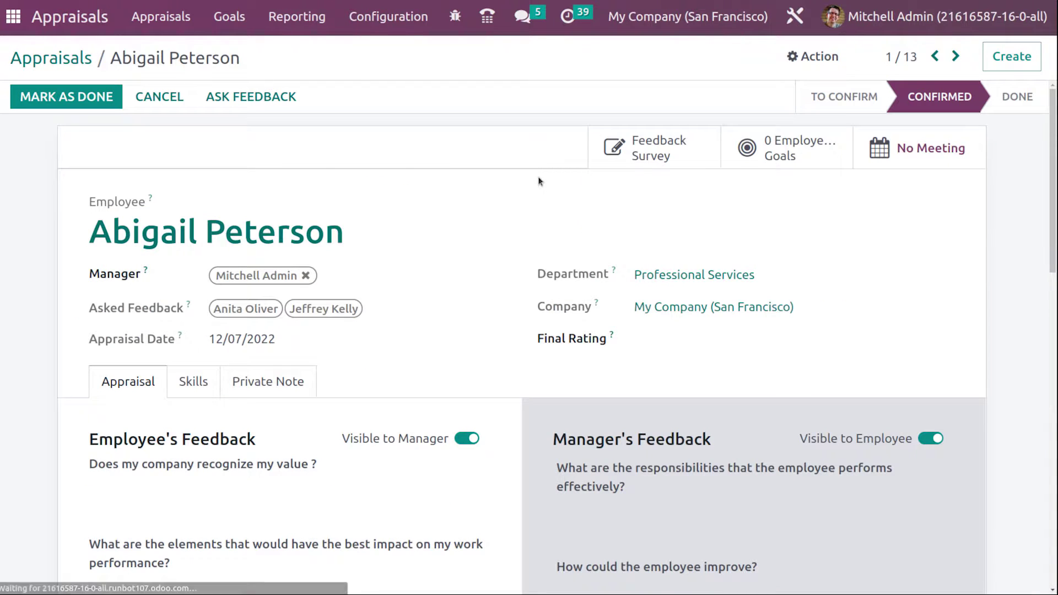
click(653, 147)
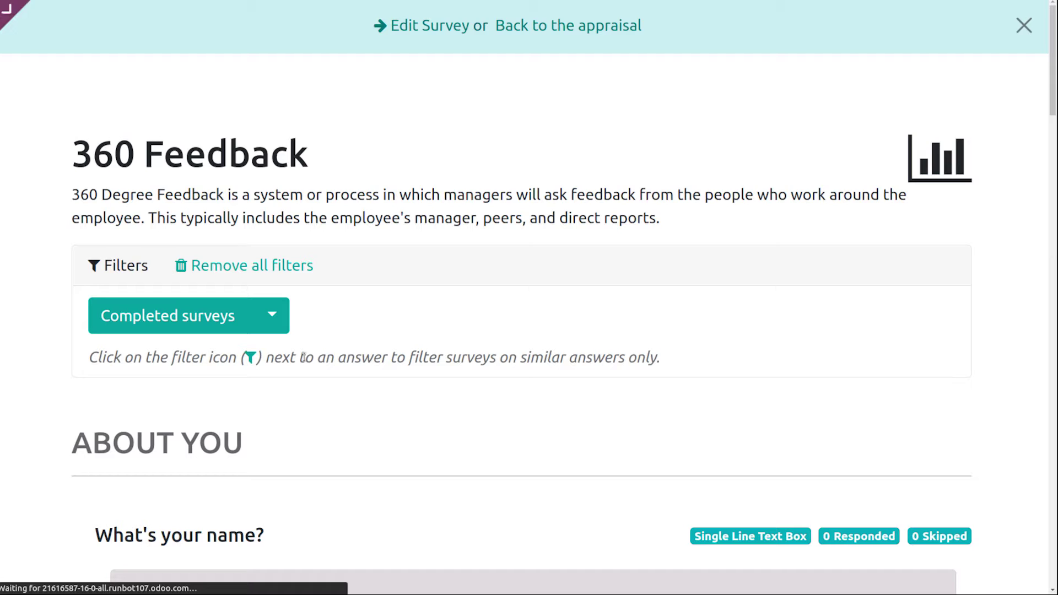
Scroll through the survey results, which have no responses yet, and return to the appraisal
scroll(303, 358, down, 3)
scroll(303, 357, down, 1)
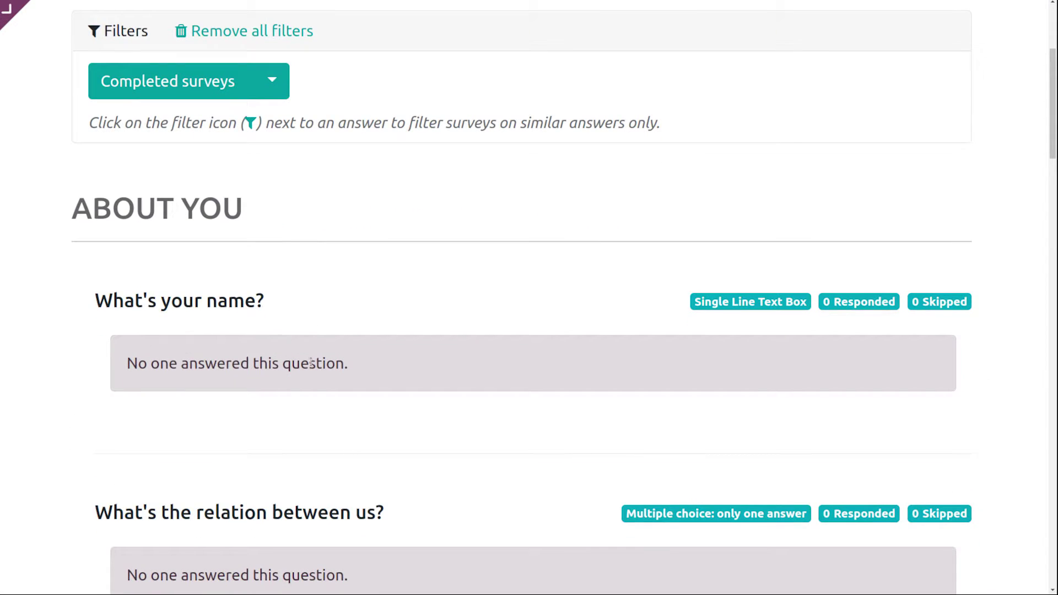
scroll(593, 359, down, 3)
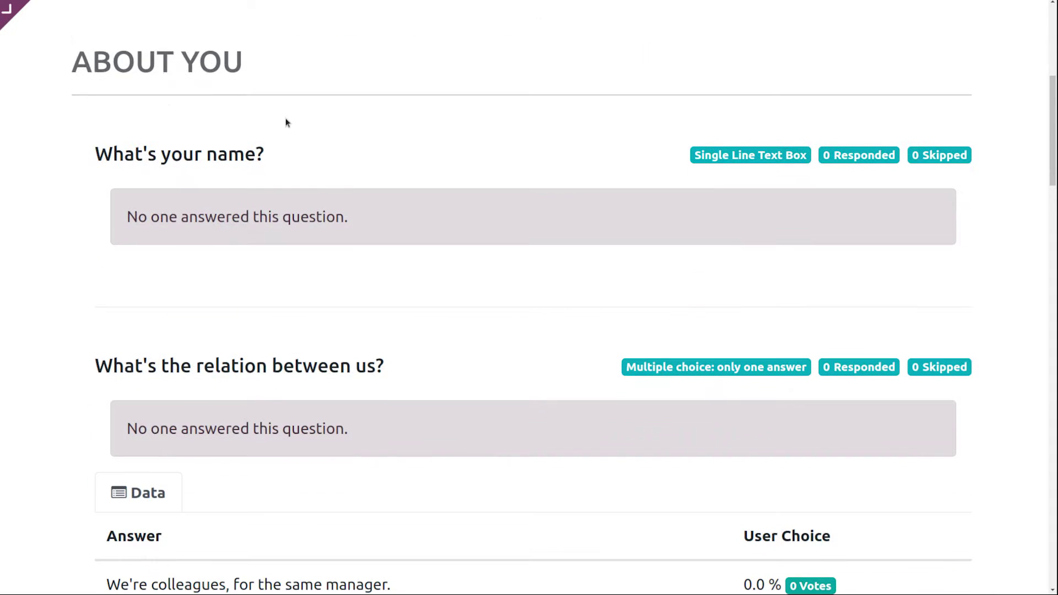
scroll(589, 364, down, 1)
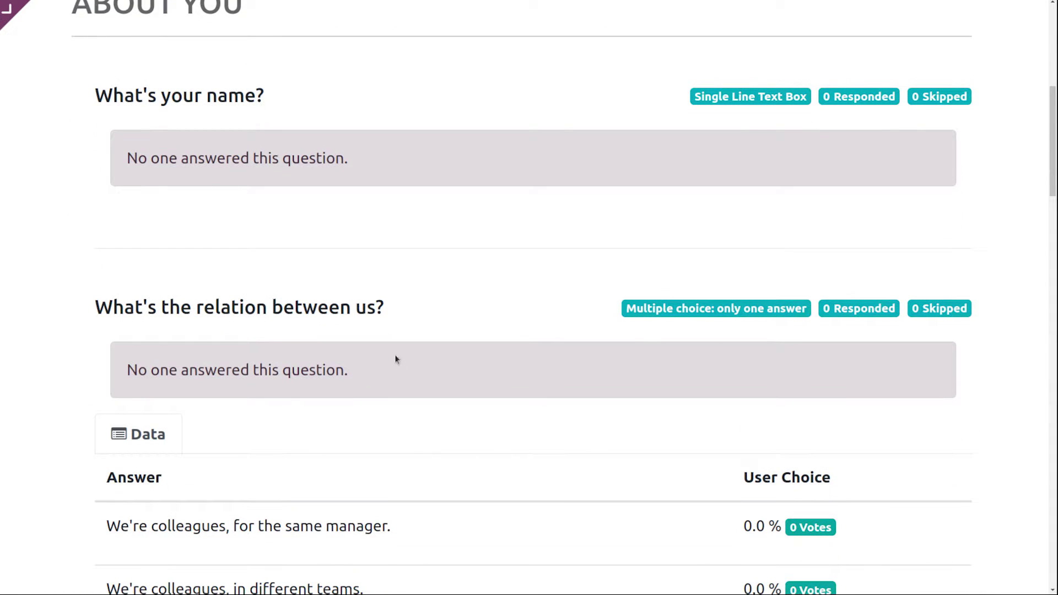
scroll(205, 311, down, 3)
scroll(204, 316, down, 2)
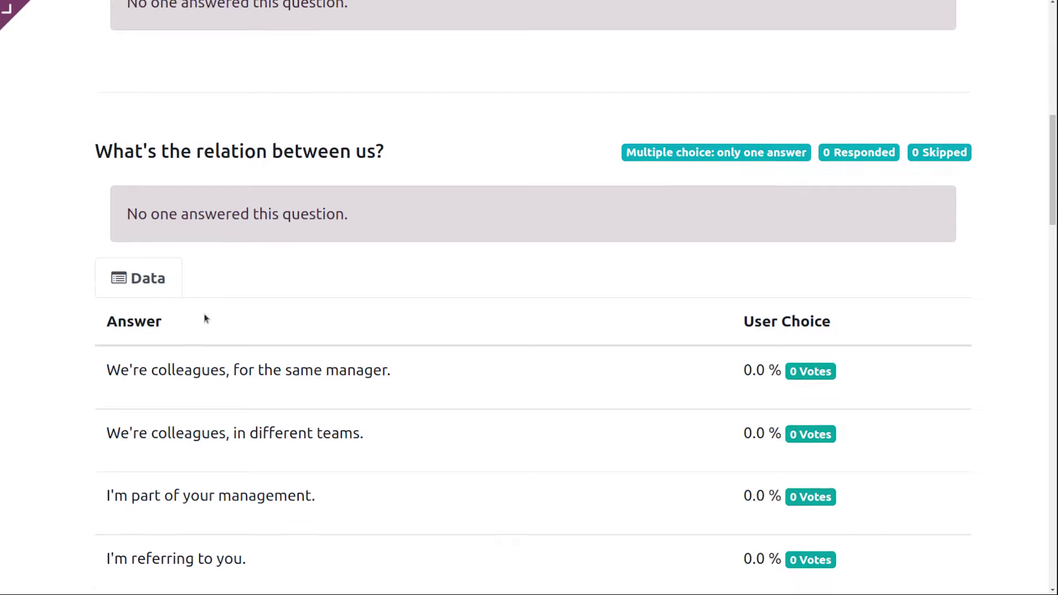
scroll(288, 182, down, 4)
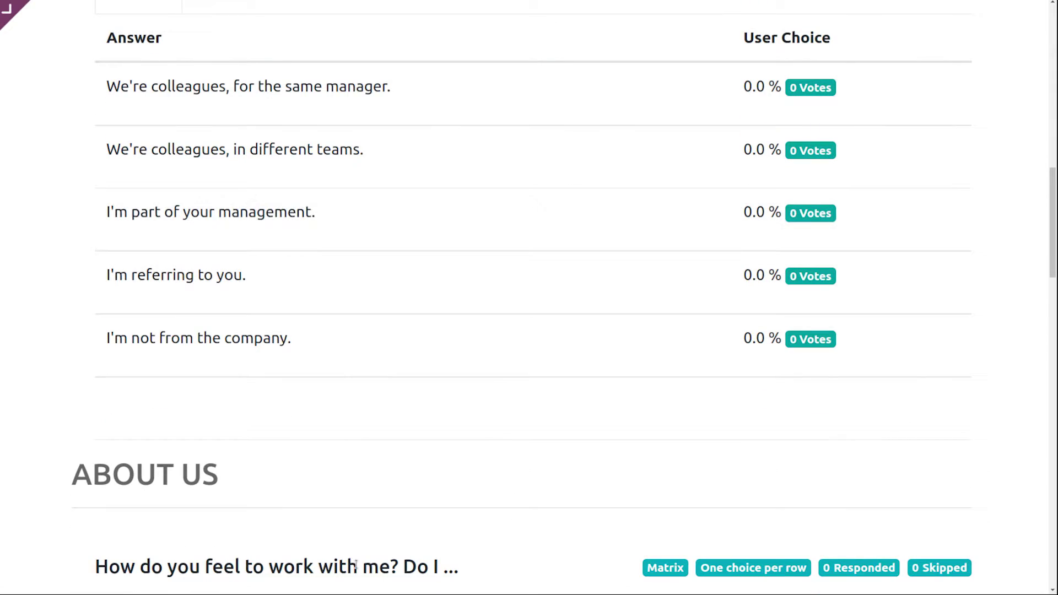
scroll(355, 551, down, 12)
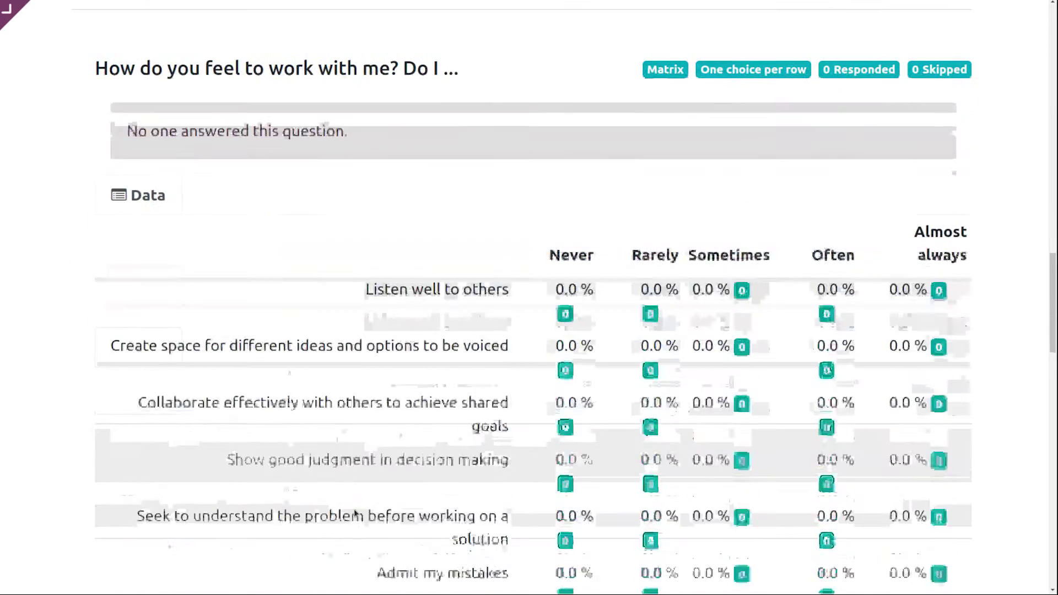
scroll(353, 508, down, 12)
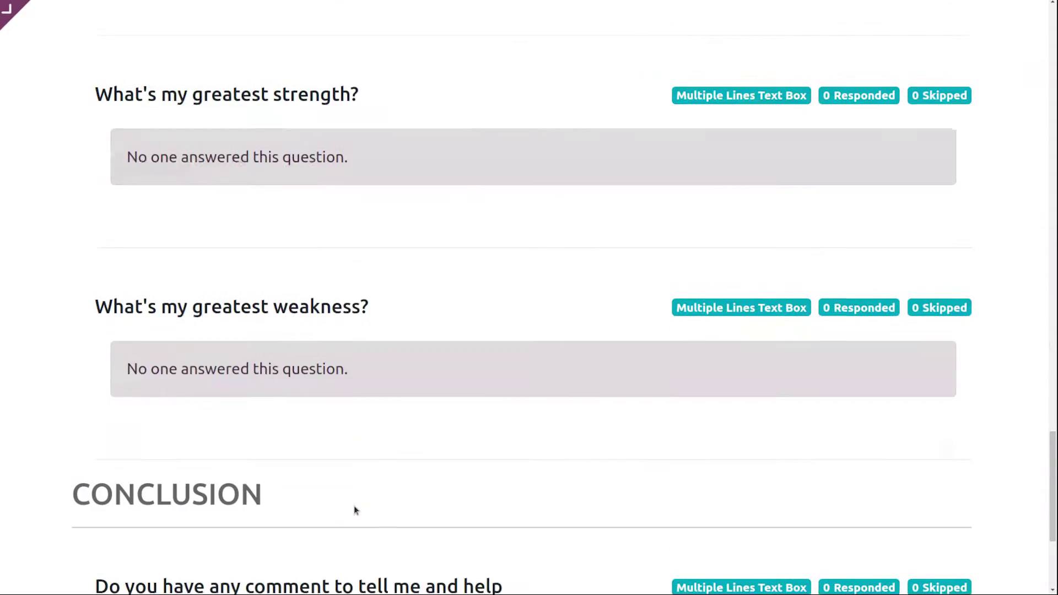
scroll(354, 506, down, 4)
scroll(355, 498, up, 17)
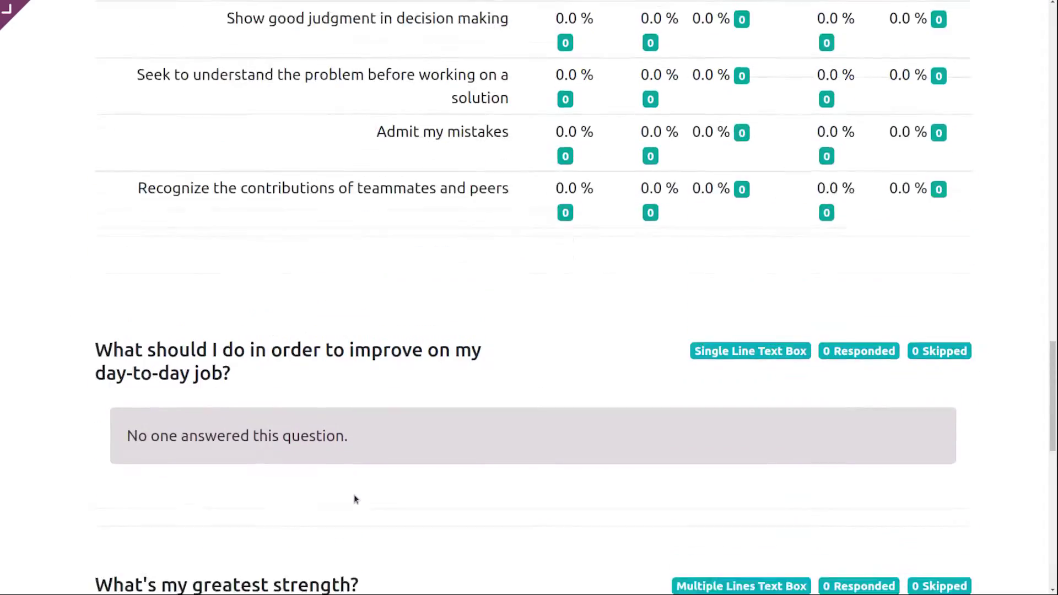
scroll(354, 494, up, 11)
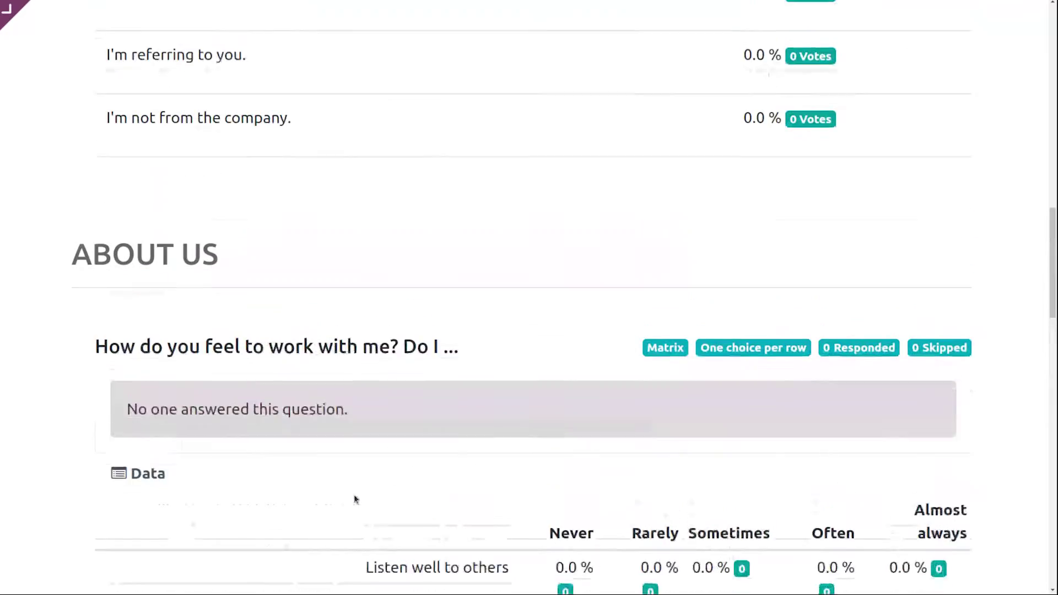
scroll(354, 495, up, 15)
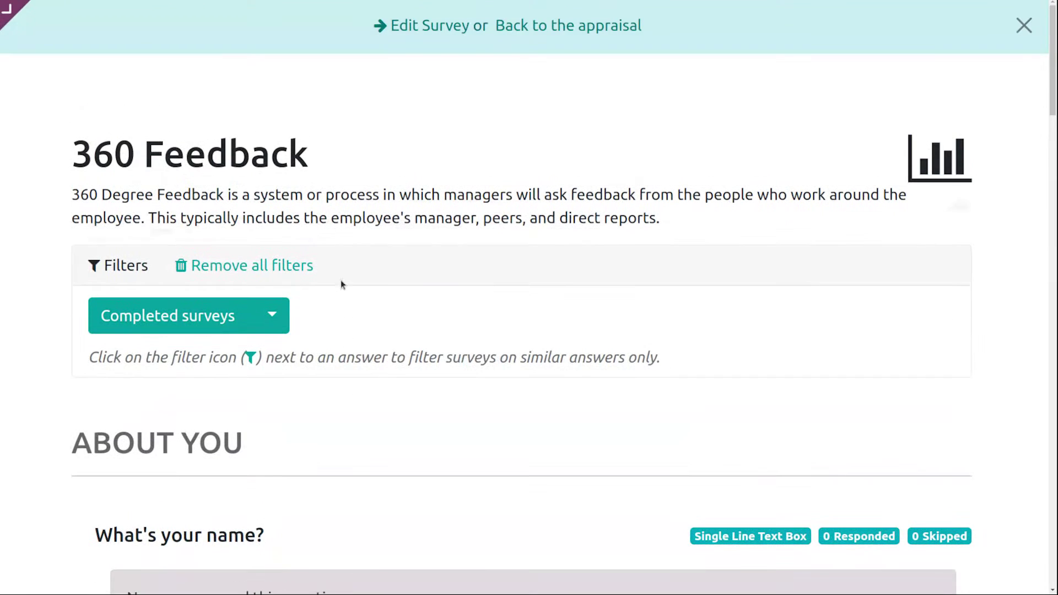
click(551, 25)
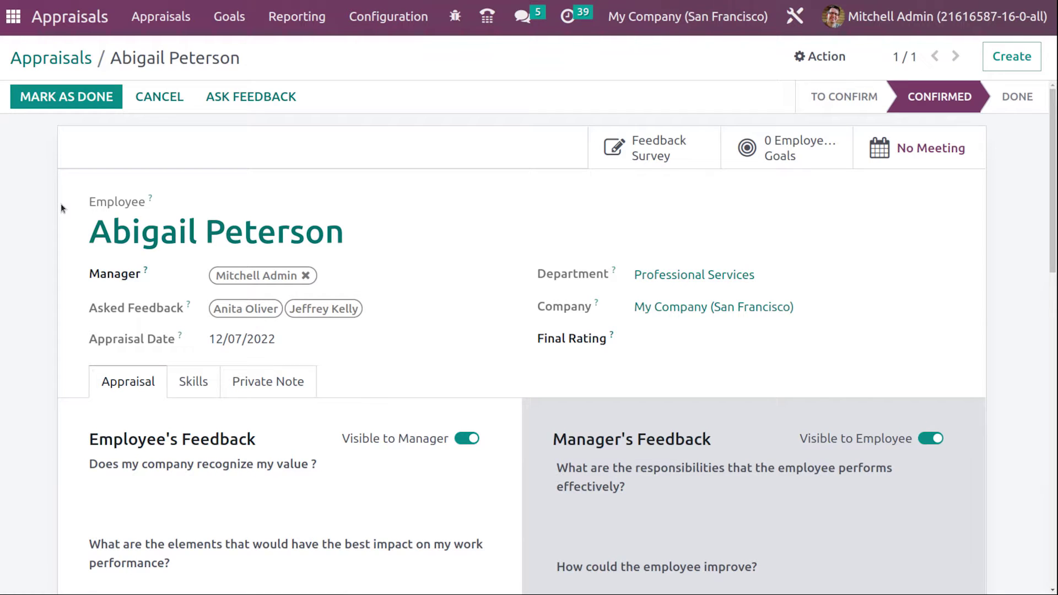
Cancel the 12/07/2022 appraisal so its kanban card shows the Canceled ribbon
scroll(60, 205, down, 3)
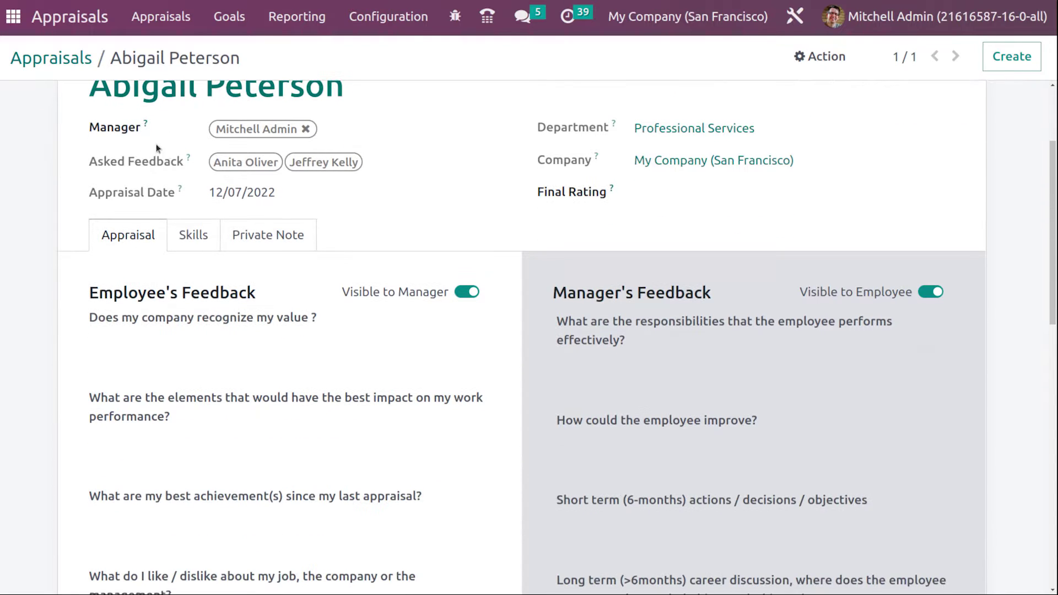
scroll(61, 205, up, 3)
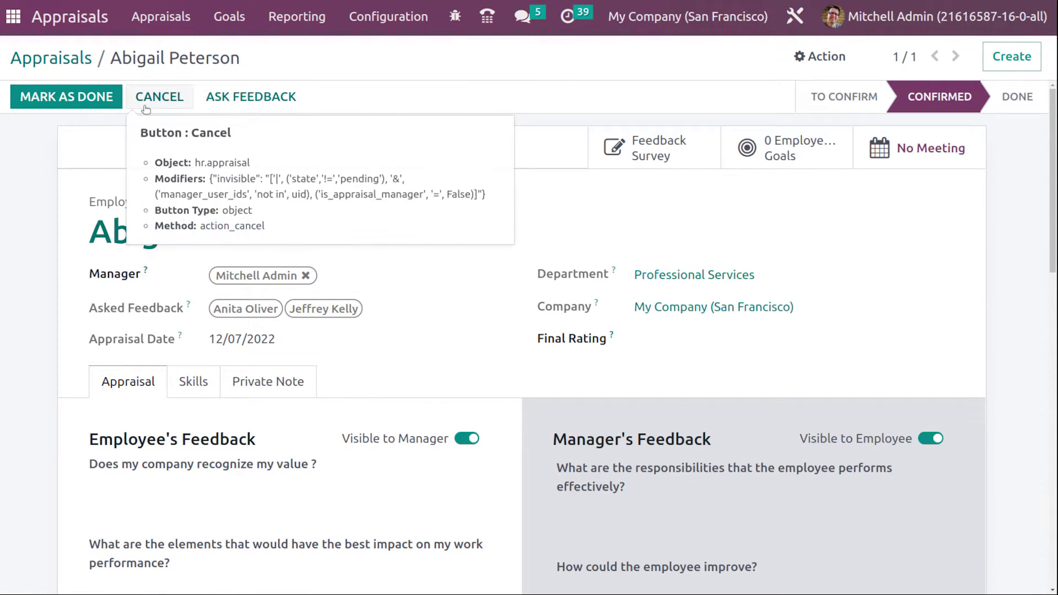
click(160, 97)
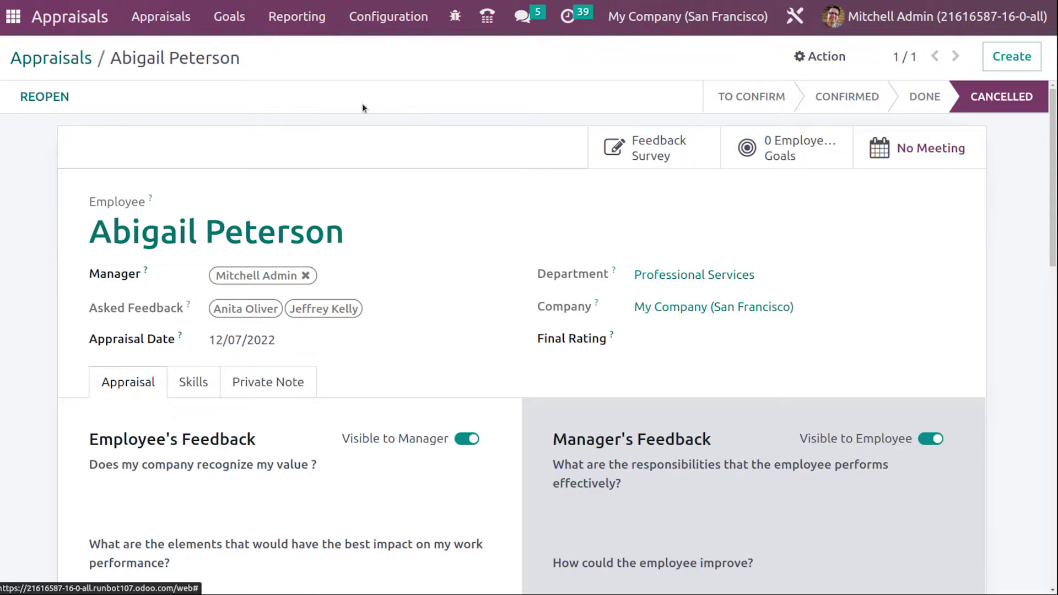
scroll(917, 280, up, 1)
scroll(916, 280, down, 1)
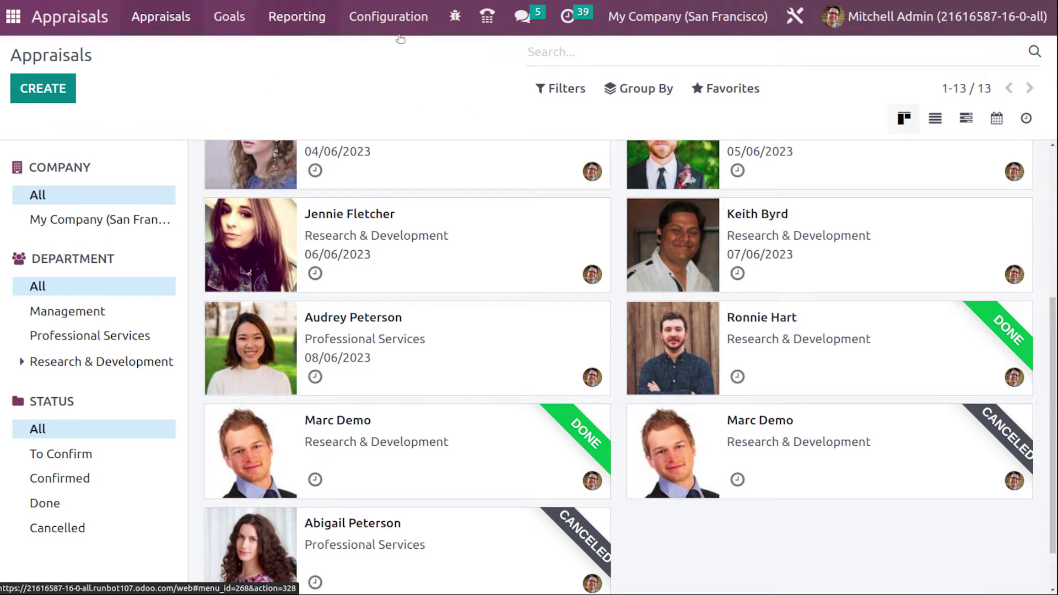
Switch the appraisals to list view, start a new appraisal, then back out to the list
click(935, 118)
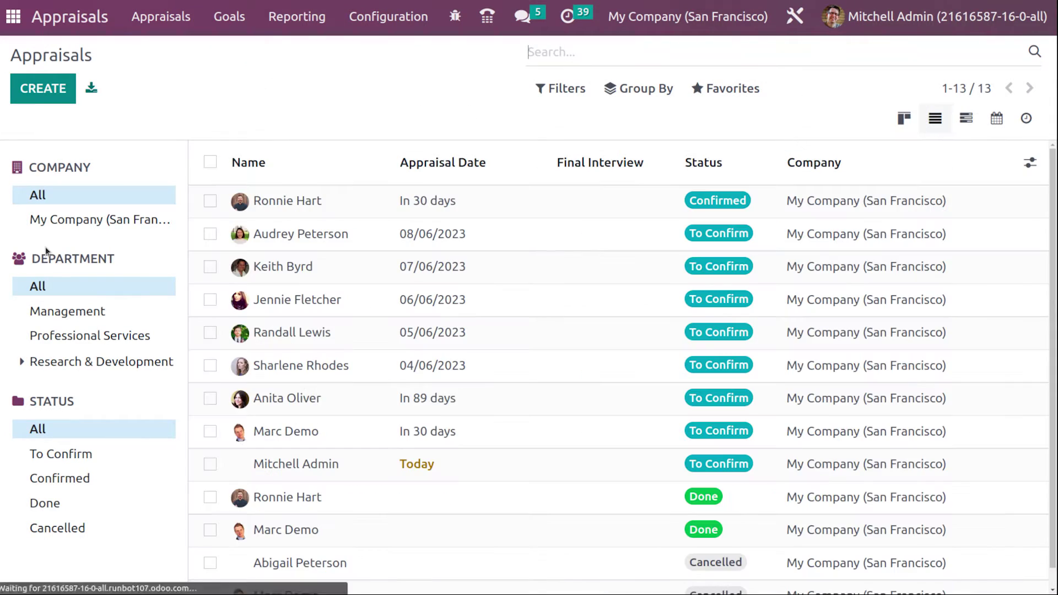
click(62, 99)
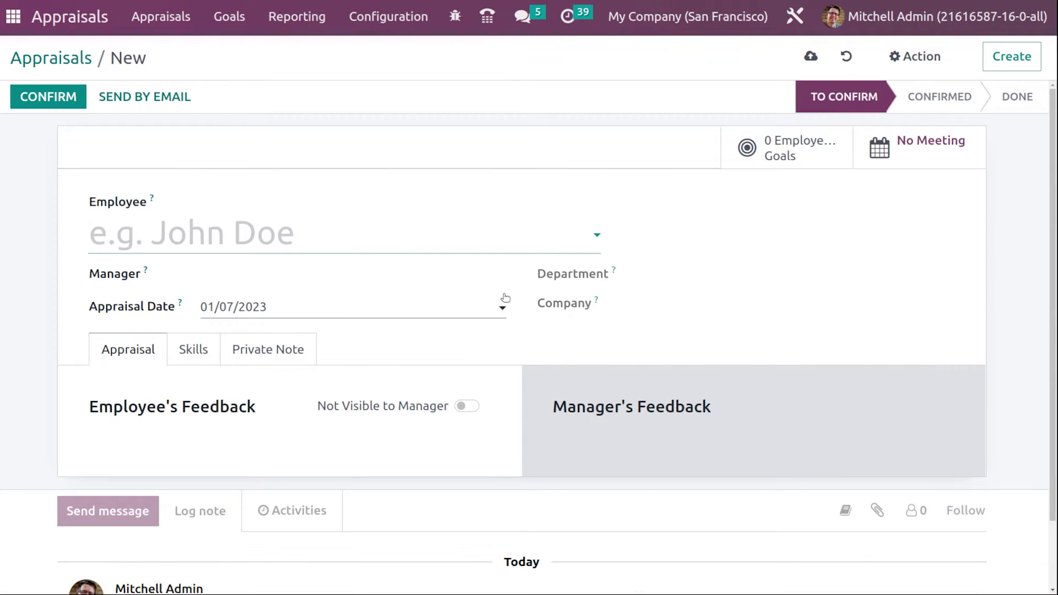
click(63, 55)
In the Gantt timeline, start a new appraisal and choose a Professional Services employee
click(965, 118)
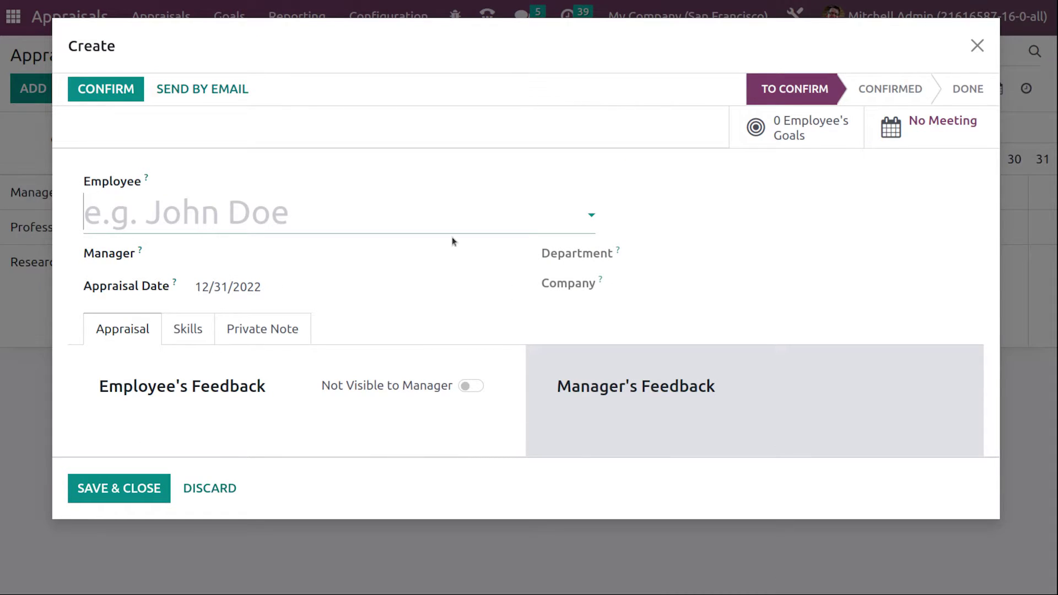
click(205, 329)
click(260, 326)
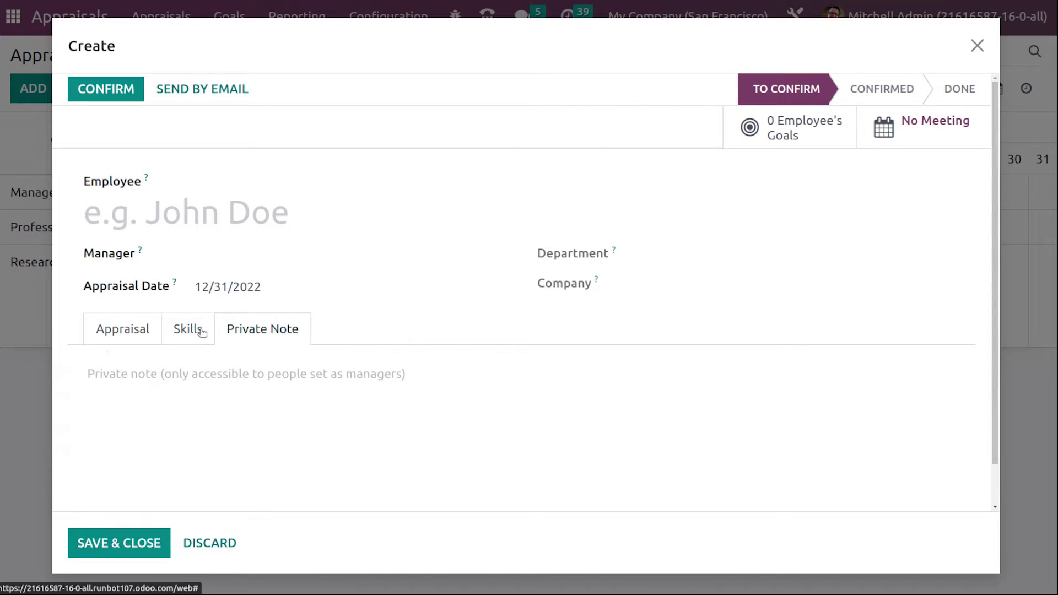
click(222, 212)
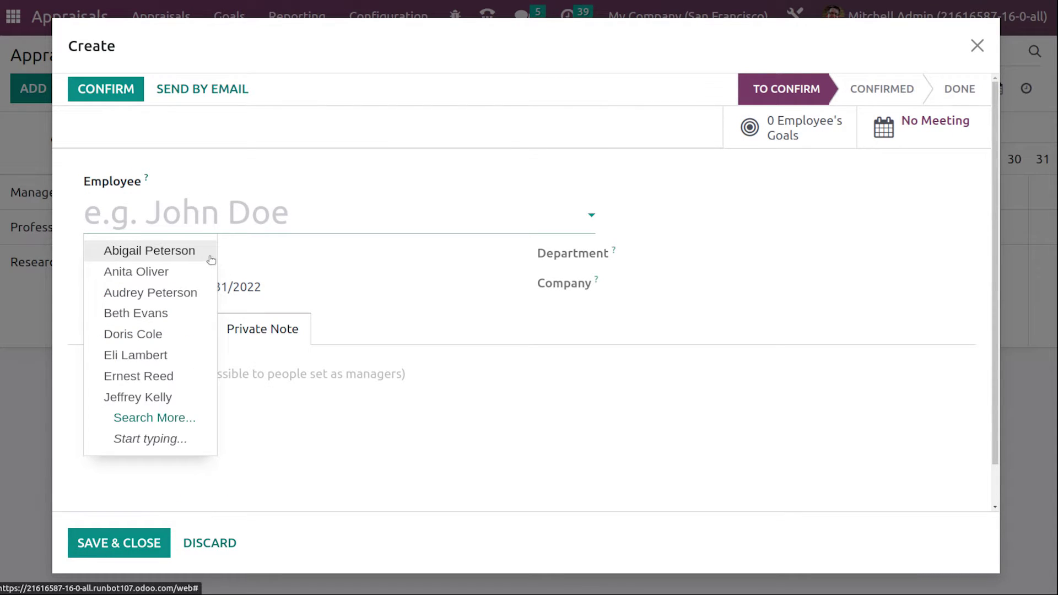
click(211, 258)
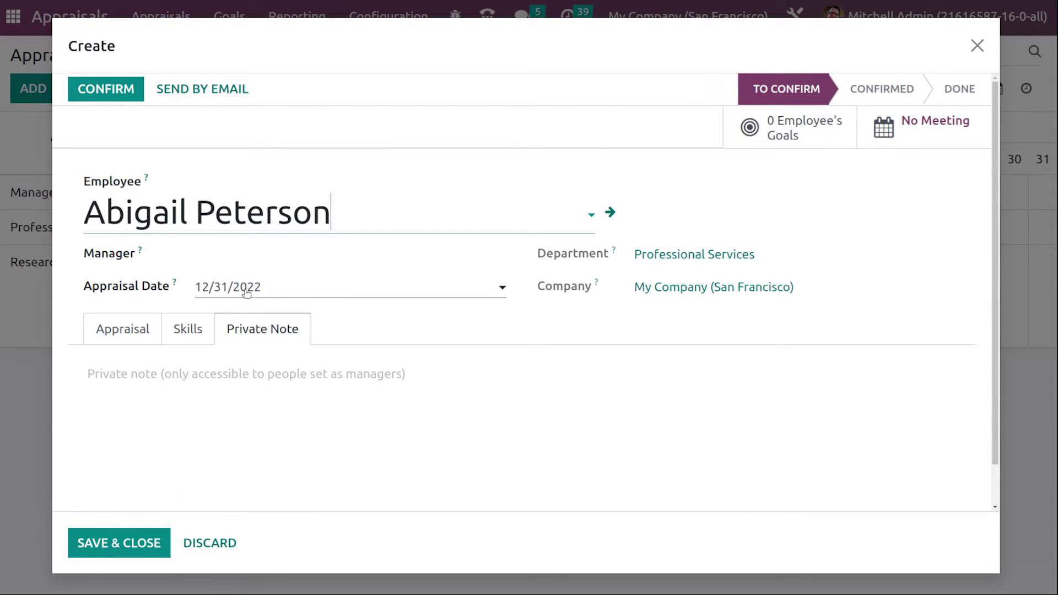
click(144, 329)
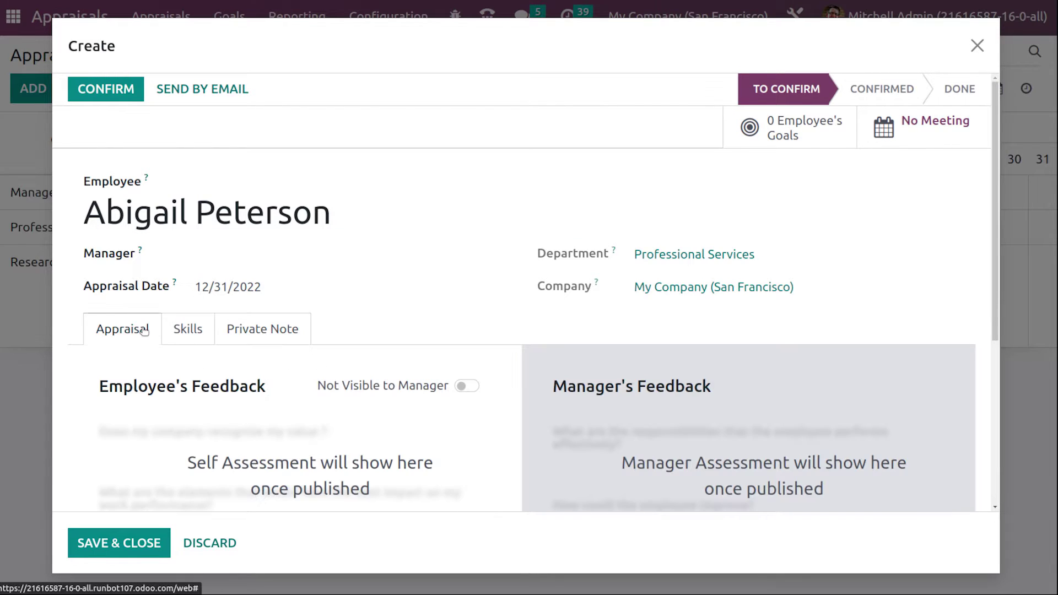
Set the admin user as manager after the invalid-fields warning and save the 12/31/2022 appraisal
scroll(630, 233, down, 2)
scroll(288, 482, up, 2)
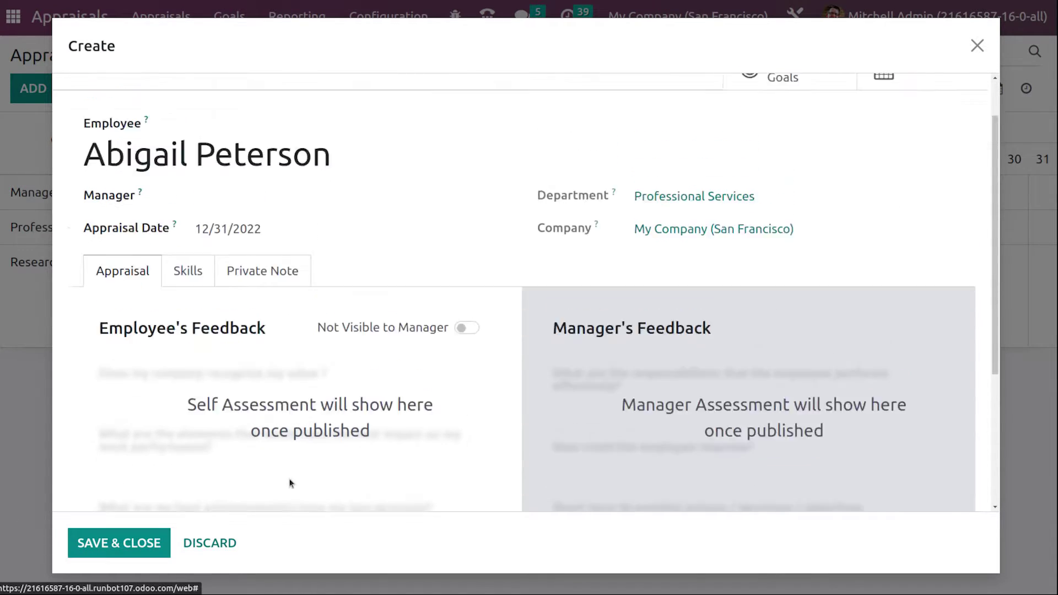
click(82, 95)
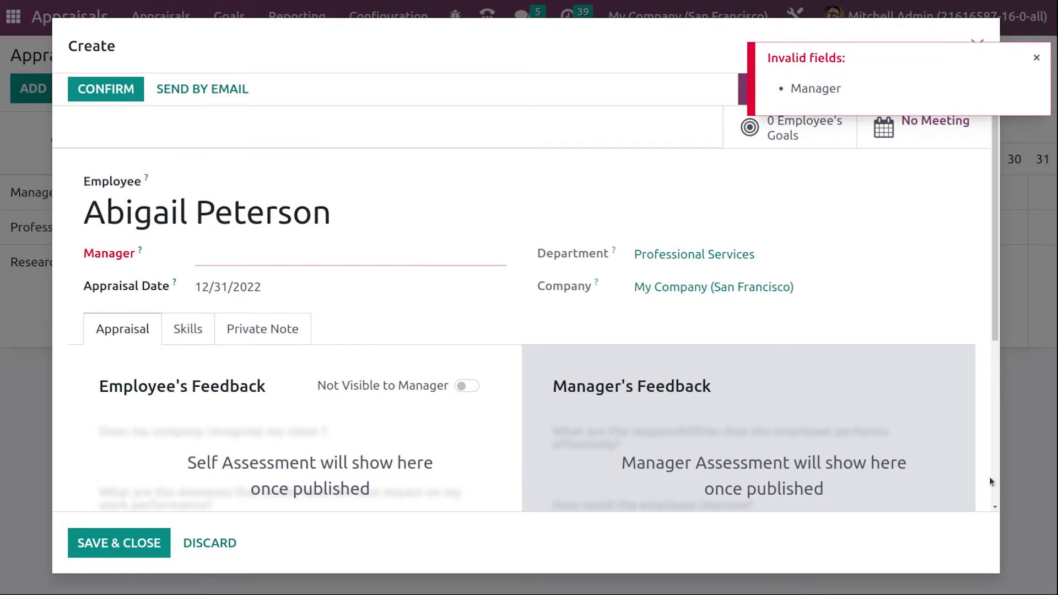
click(388, 258)
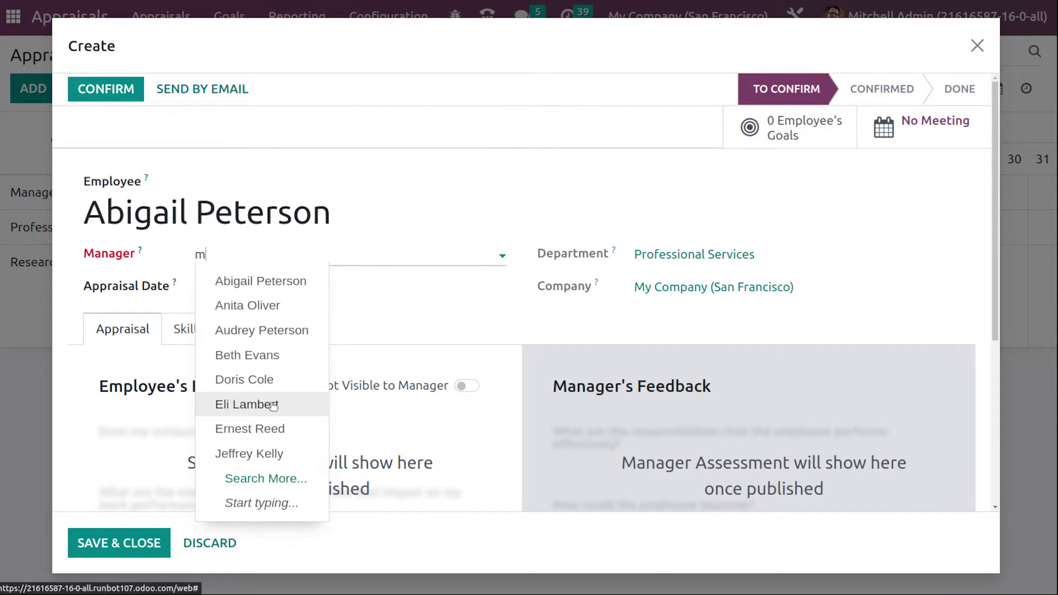
text(mi)
click(277, 281)
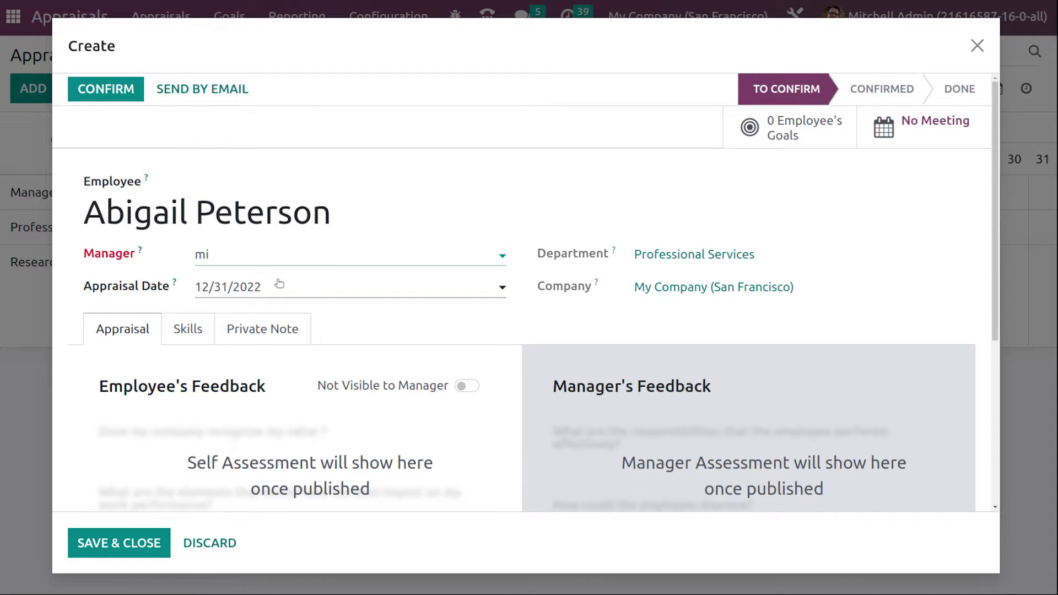
click(144, 545)
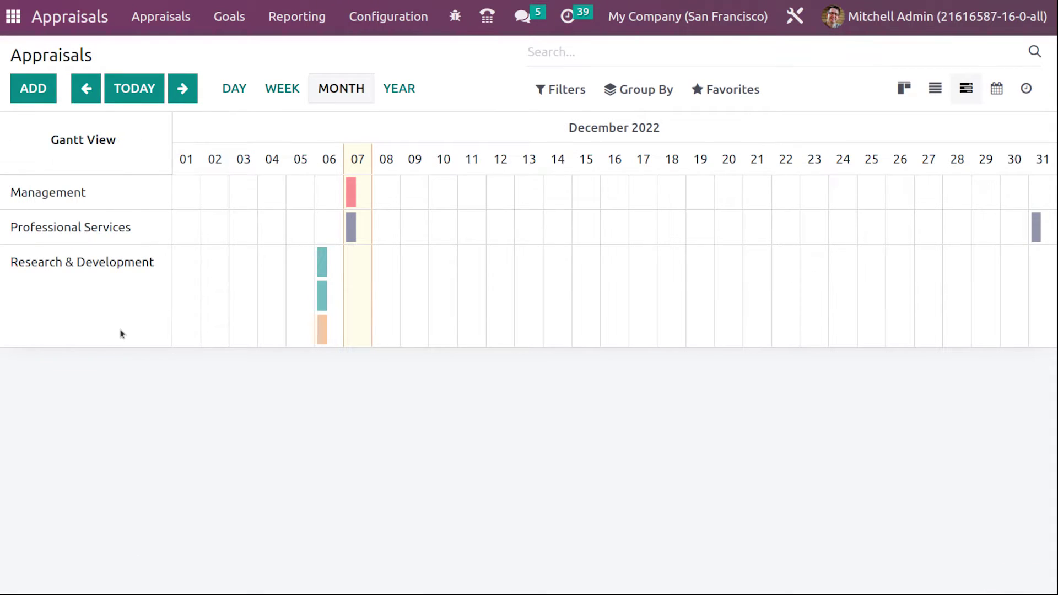
Check the new Gantt bar's details, then switch to the appraisals activity overview
mouse_move(1035, 231)
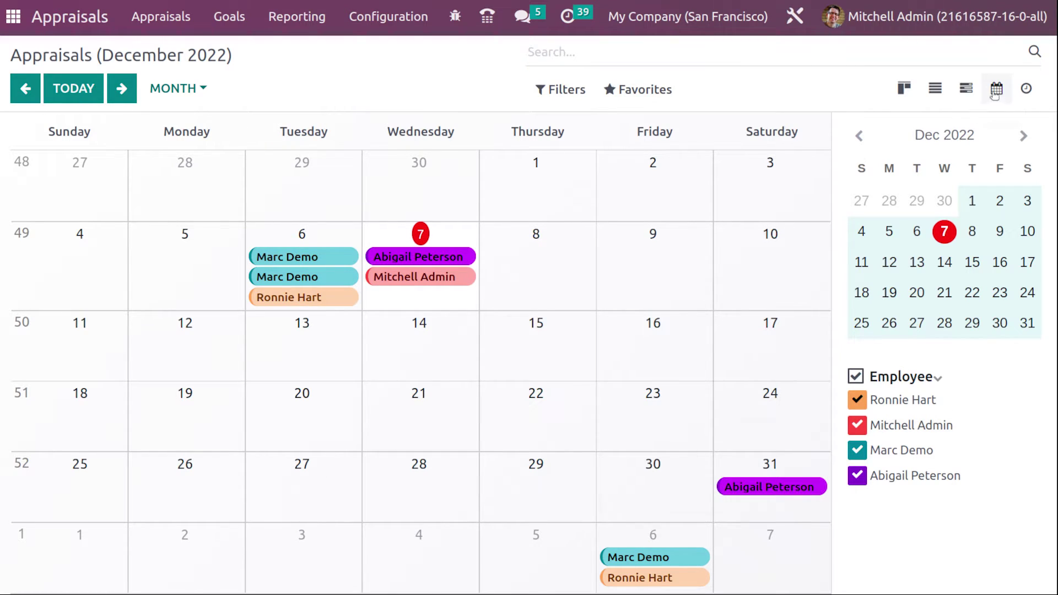
click(1026, 88)
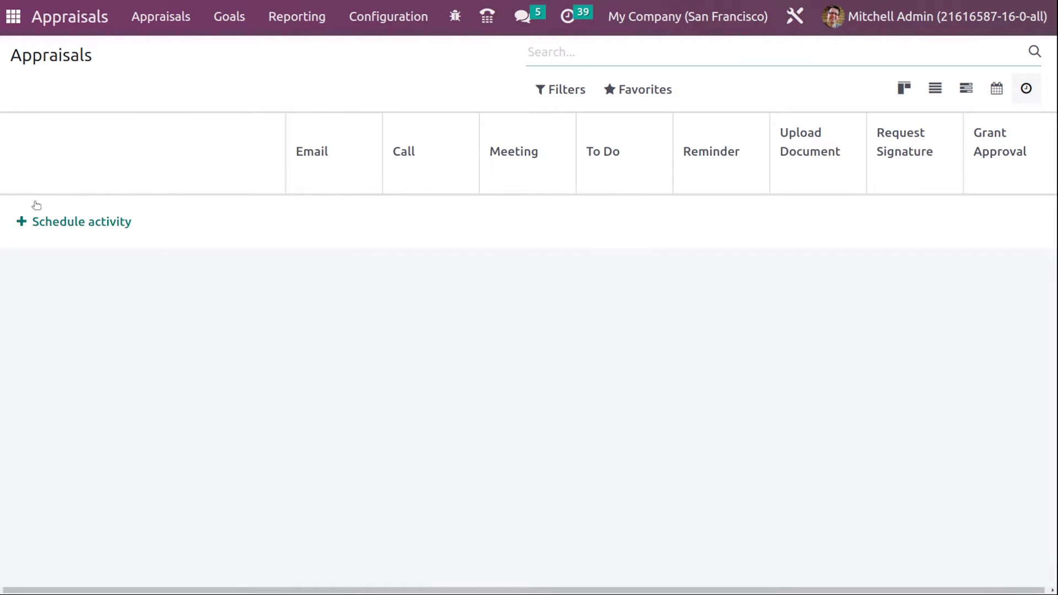
Schedule a Call activity due 12/09/2022 on the appraisal due in 24 days, then dismiss the error
click(77, 222)
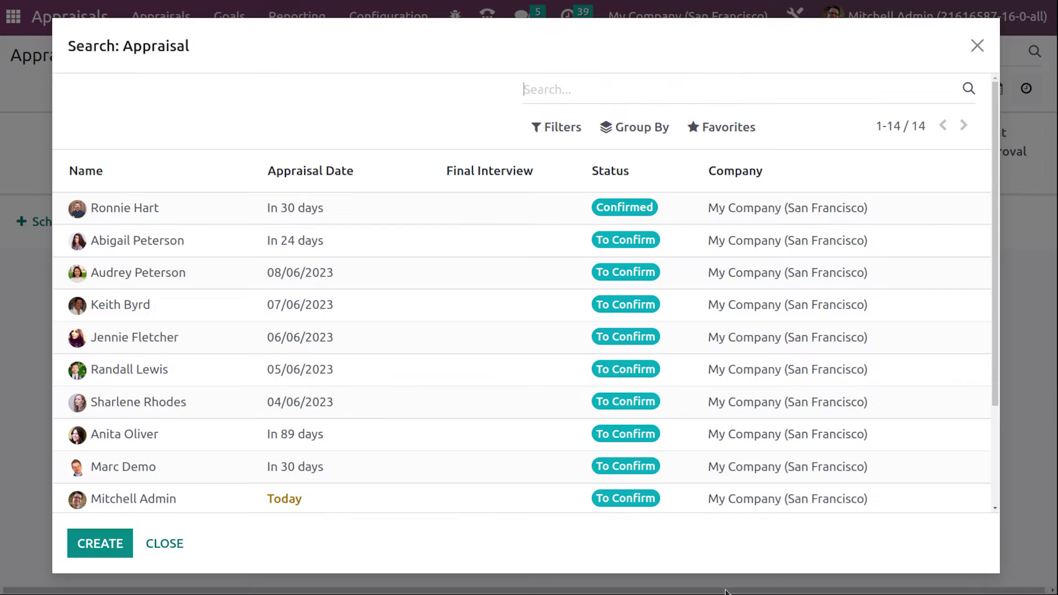
scroll(366, 421, down, 3)
scroll(327, 421, up, 3)
scroll(234, 434, down, 3)
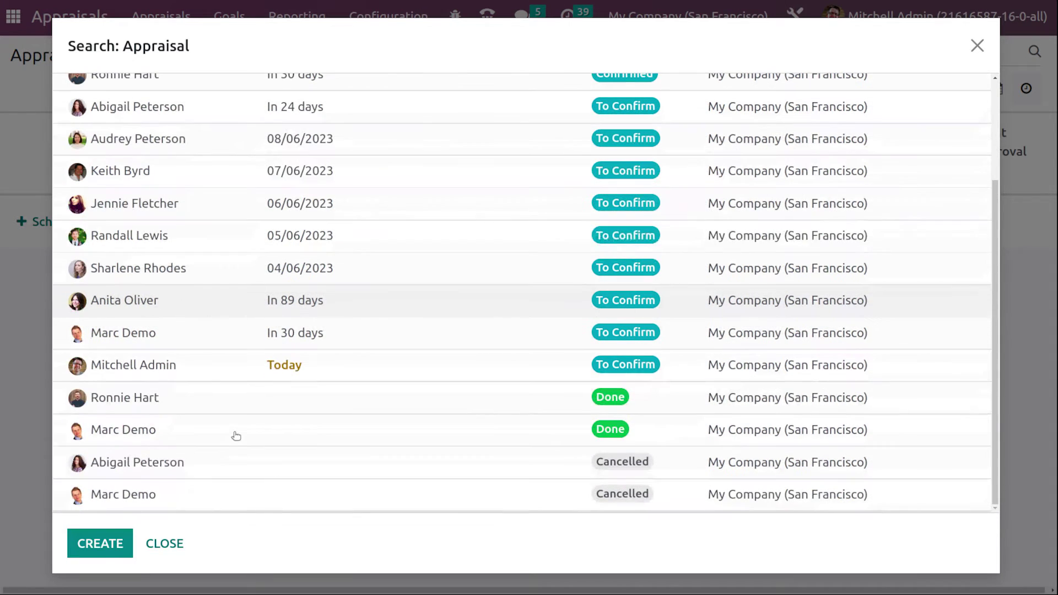
click(213, 117)
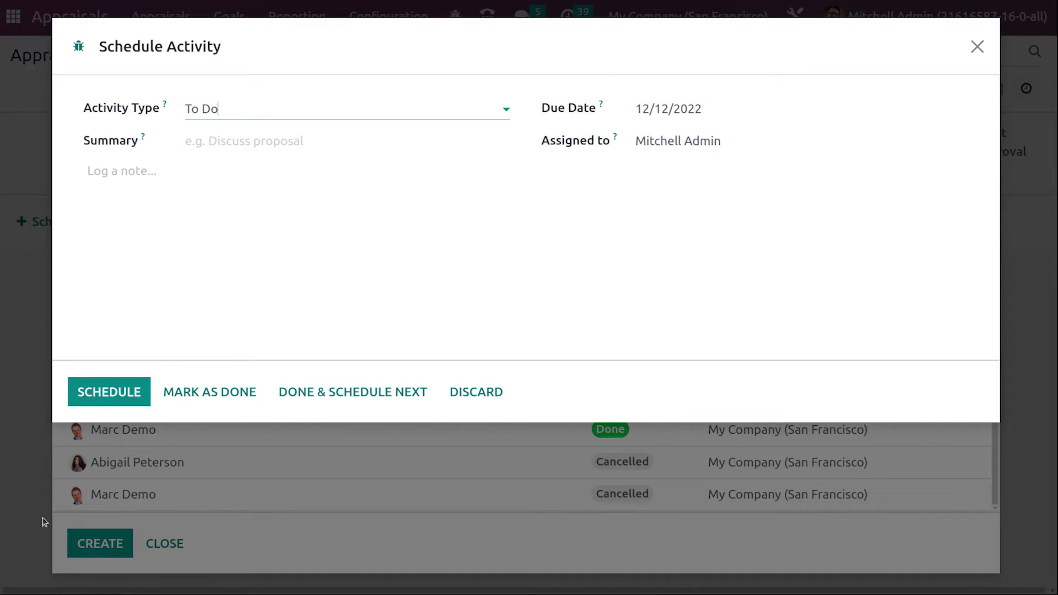
click(243, 109)
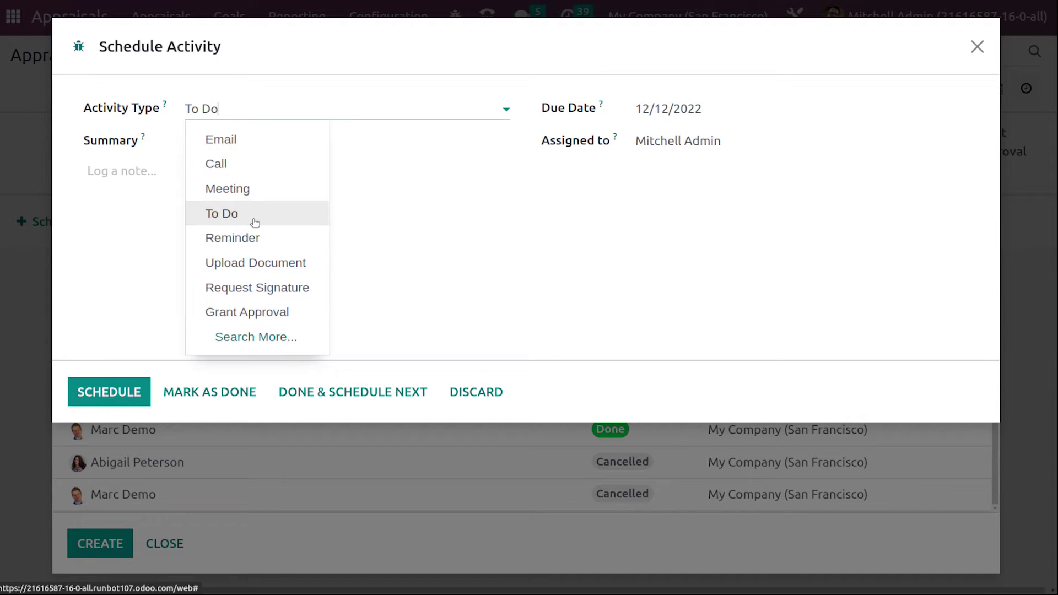
click(255, 164)
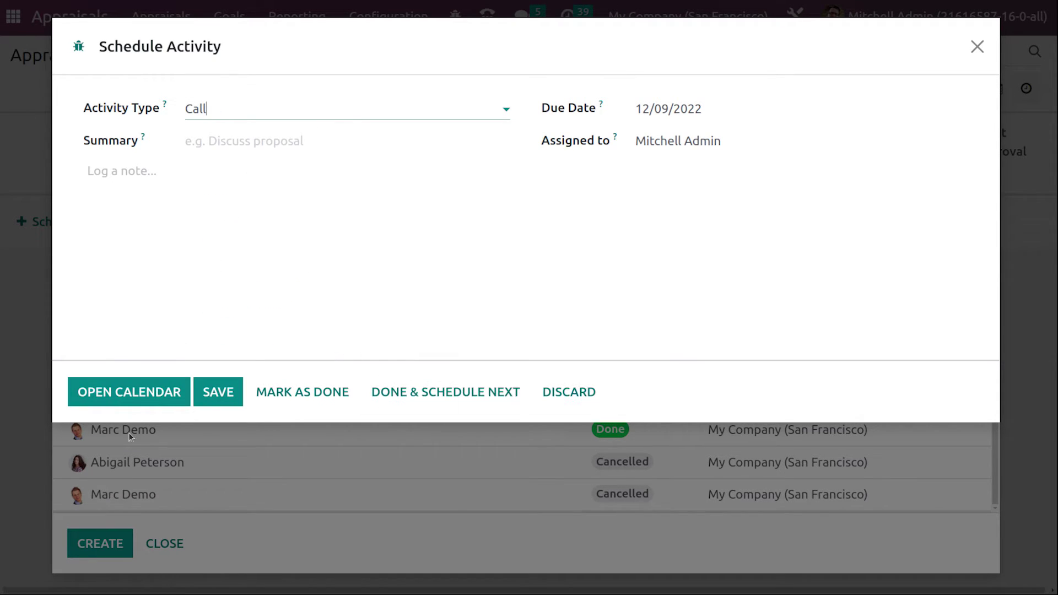
click(224, 392)
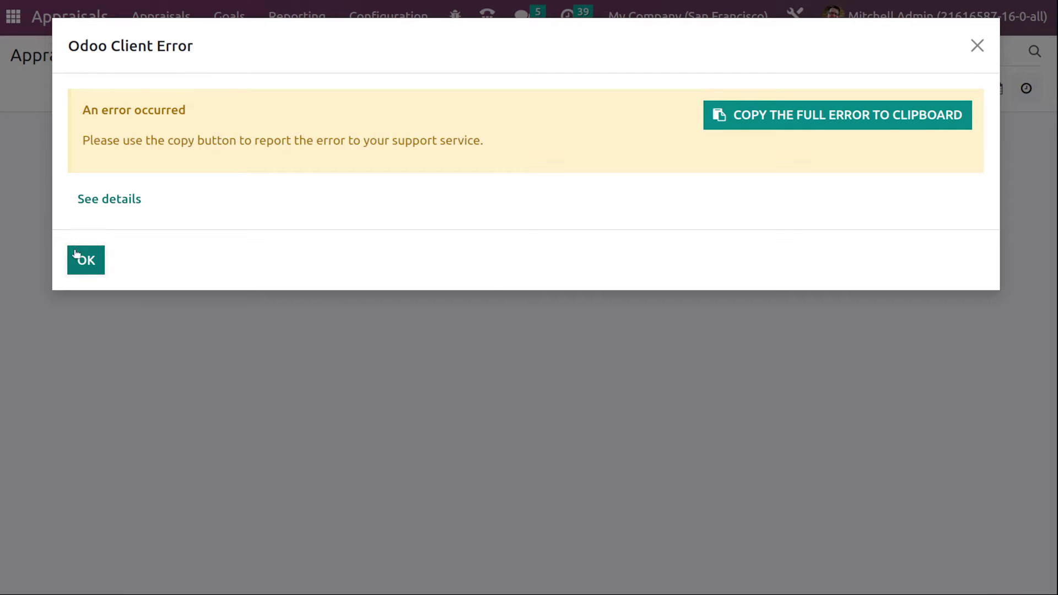
click(77, 257)
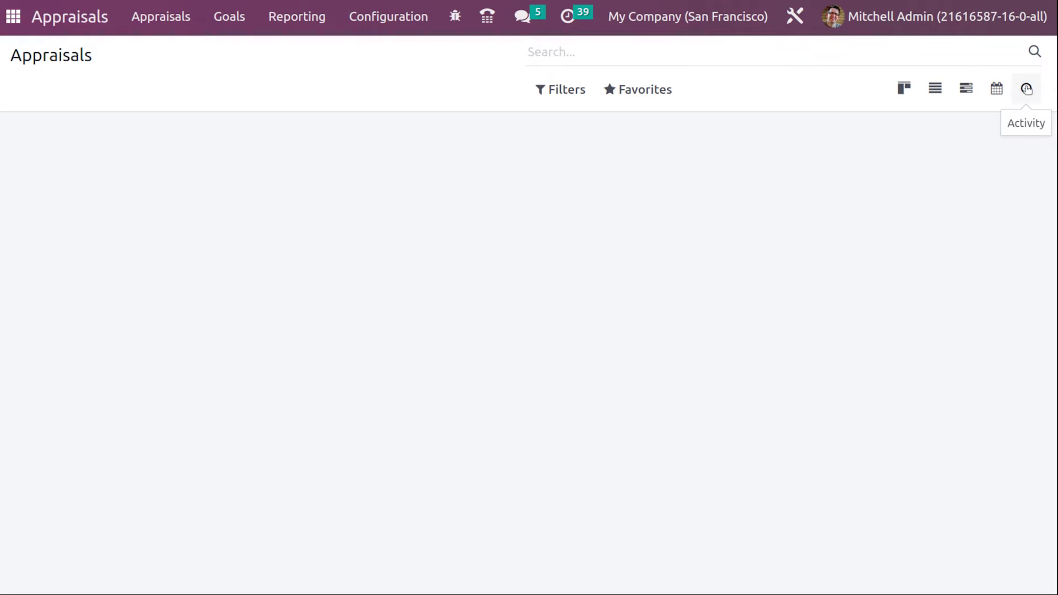
Try the Activity view, dismiss its error, then bring up the Goals list
click(996, 89)
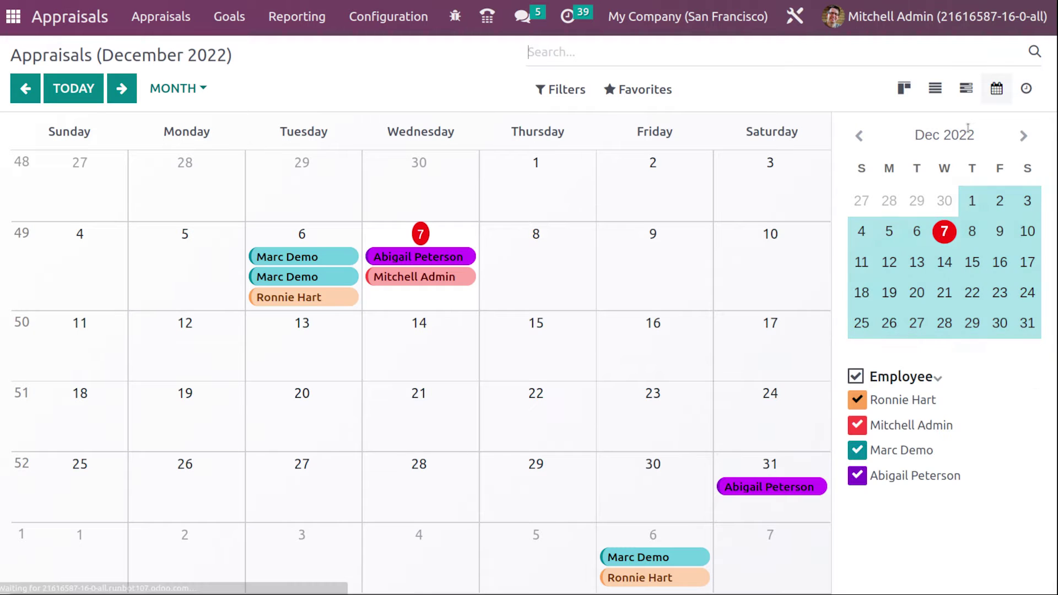
click(1026, 88)
click(77, 258)
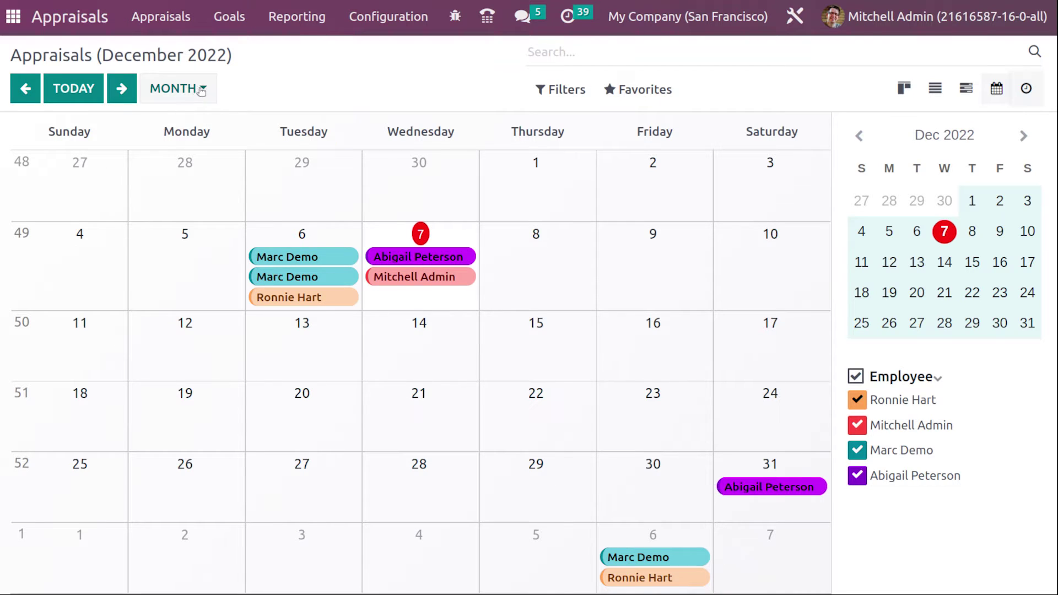
click(223, 25)
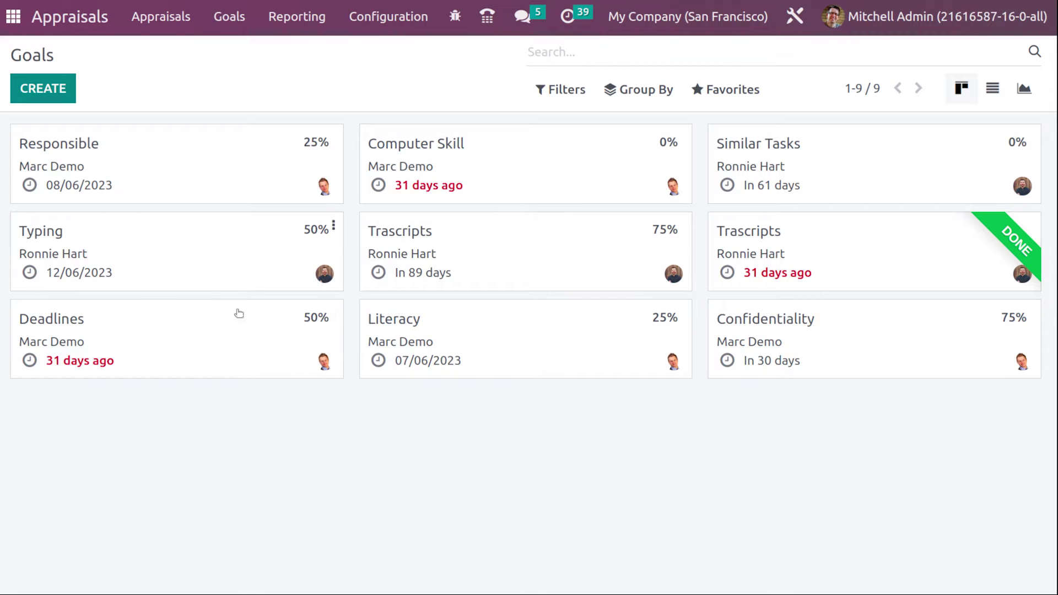
Start a new goal and type a communication-themed goal name
click(46, 89)
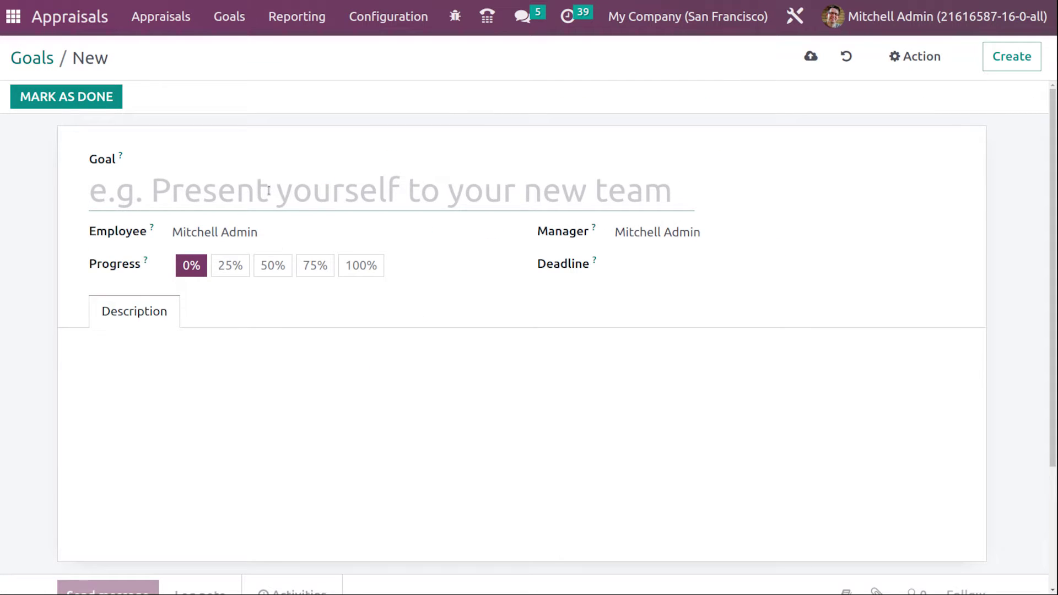
text(new go)
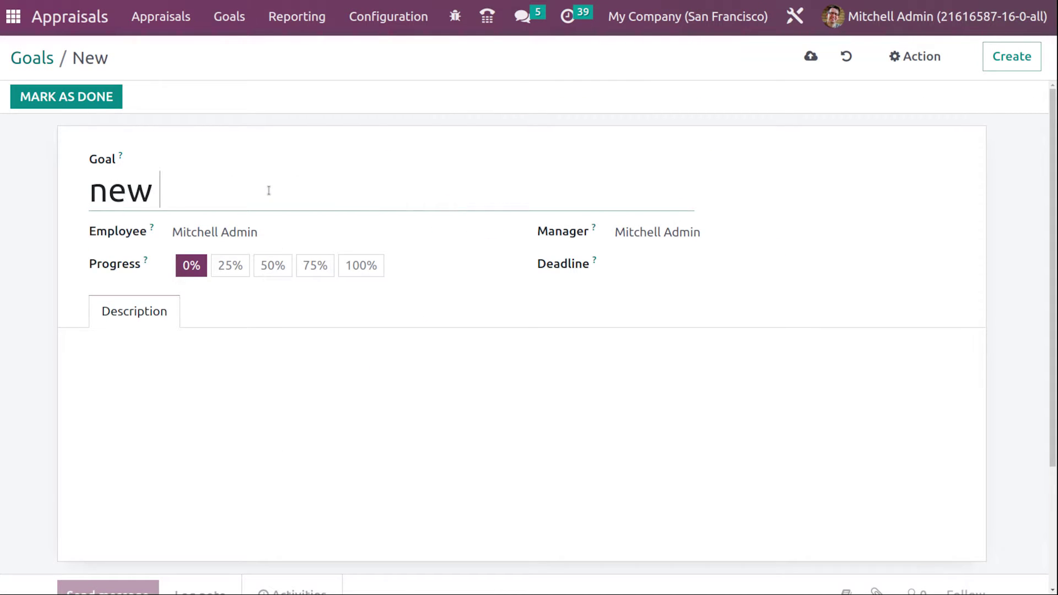
key(BackSpace)
key(BackSpace)
key(BackSpace)
key(BackSpace)
key(BackSpace)
key(BackSpace)
text(co)
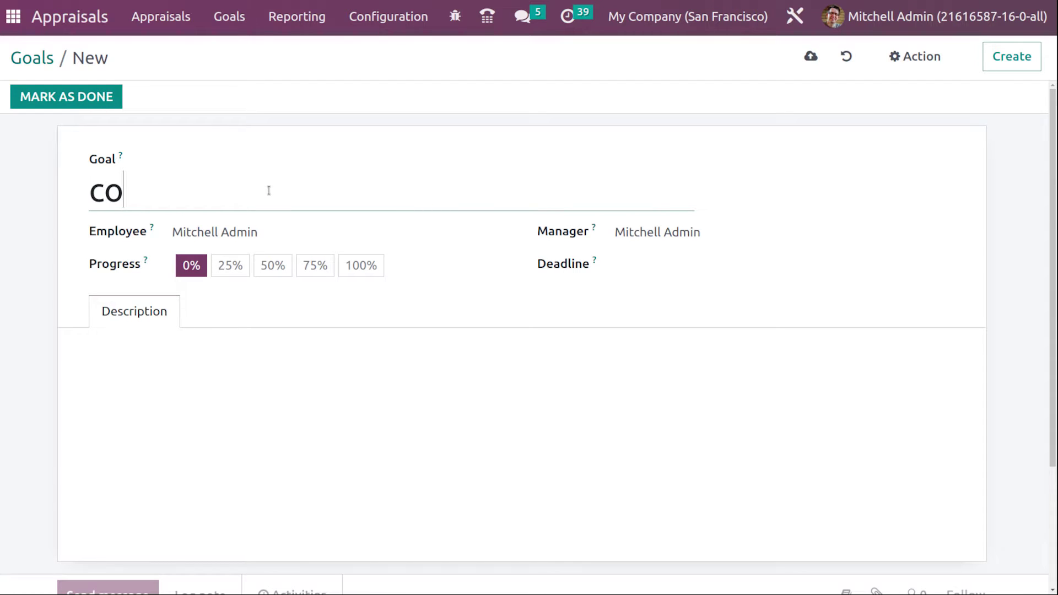
text(mmunicxatio)
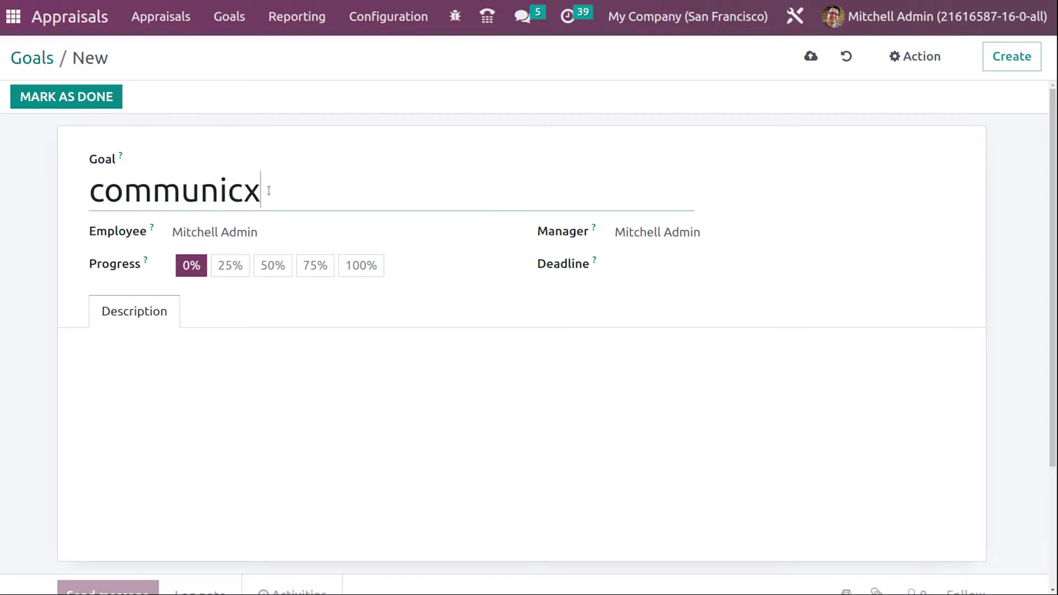
key(BackSpace)
key(BackSpace)
key(BackSpace)
key(BackSpace)
key(BackSpace)
text(ation)
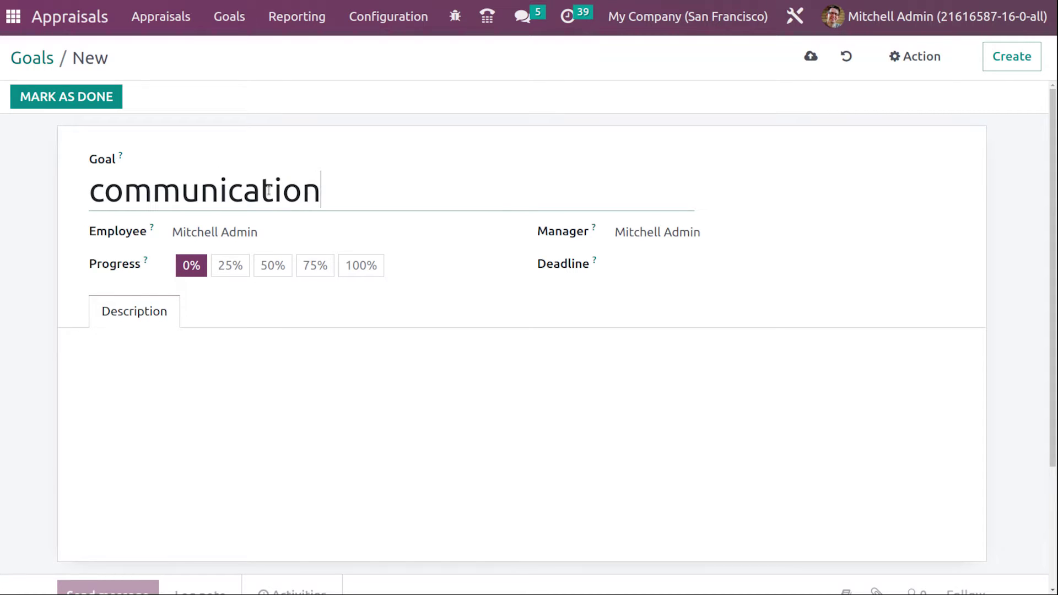
click(275, 230)
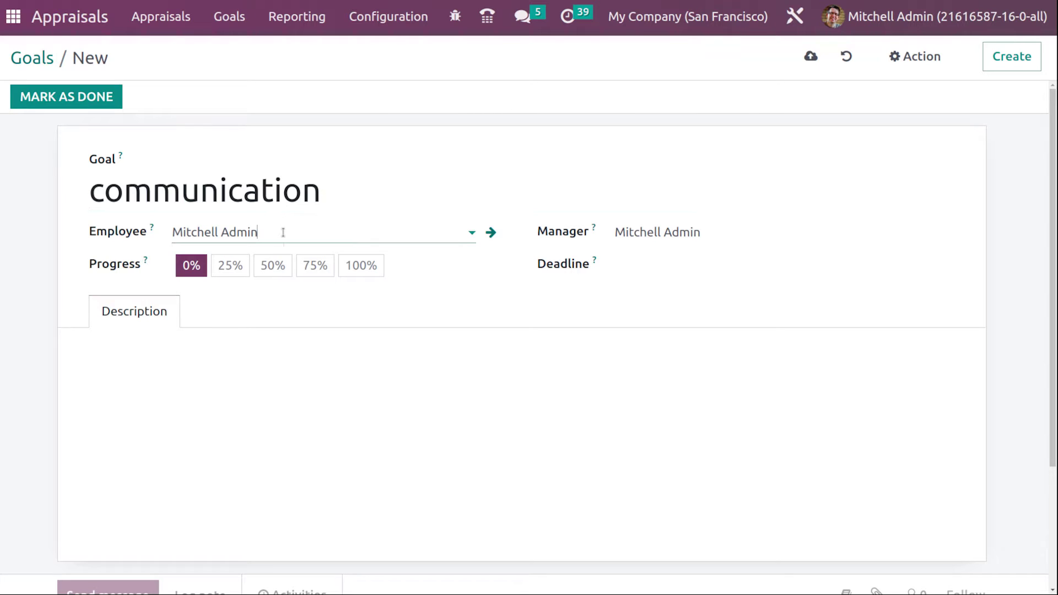
click(277, 263)
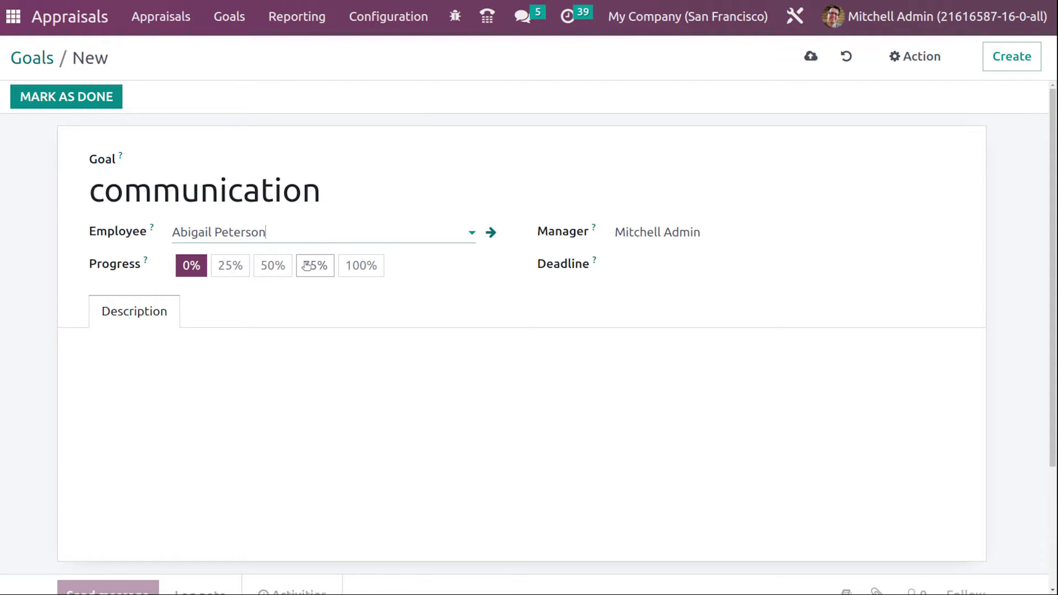
click(230, 267)
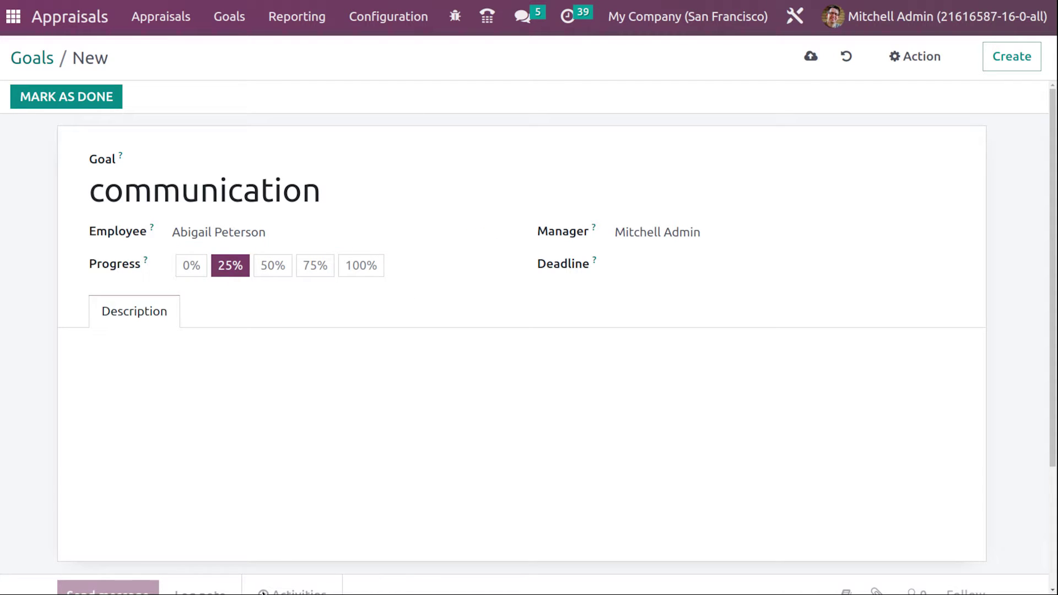
click(273, 267)
Rename the goal to 'project 1' and save it
drag(338, 193, 1, 207)
text(project 1)
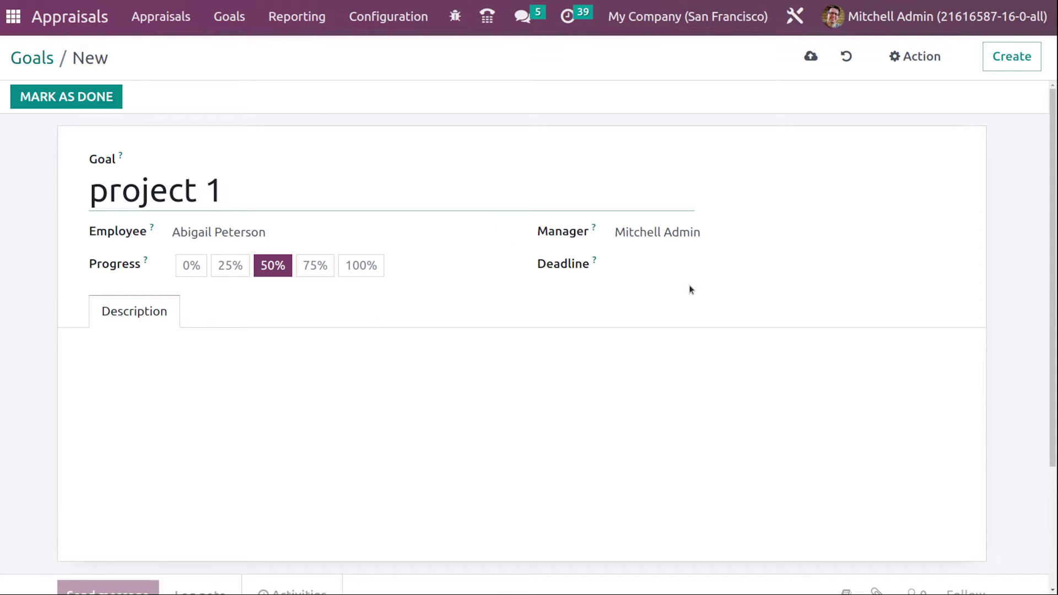
click(288, 369)
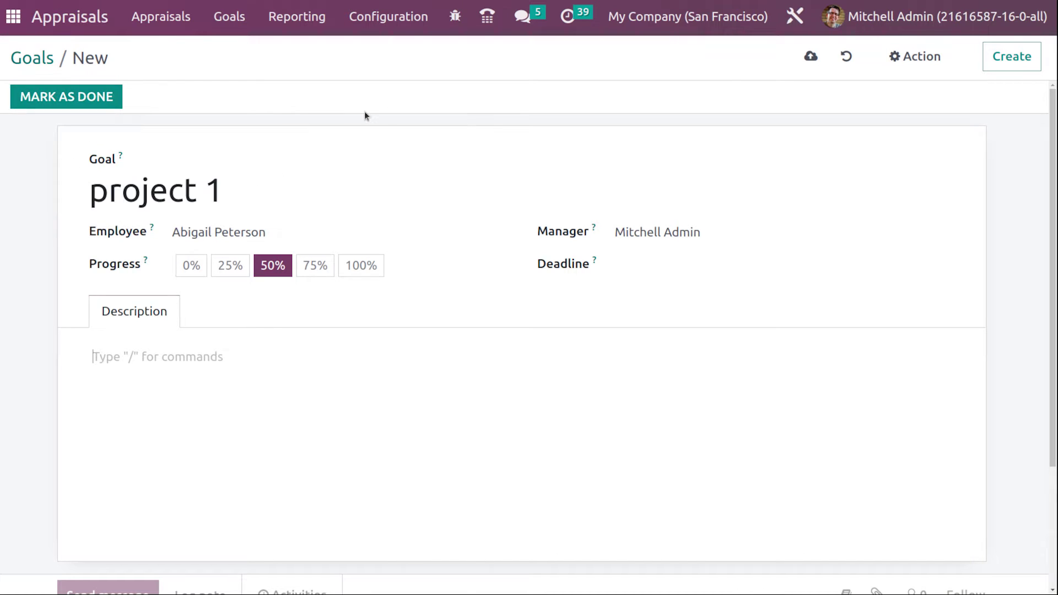
click(814, 60)
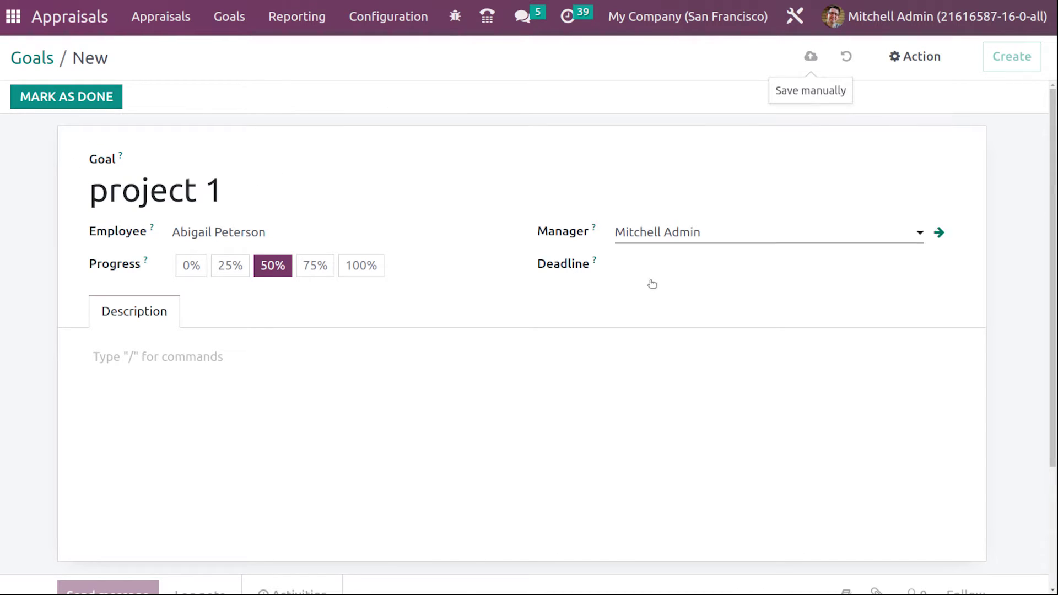
click(47, 58)
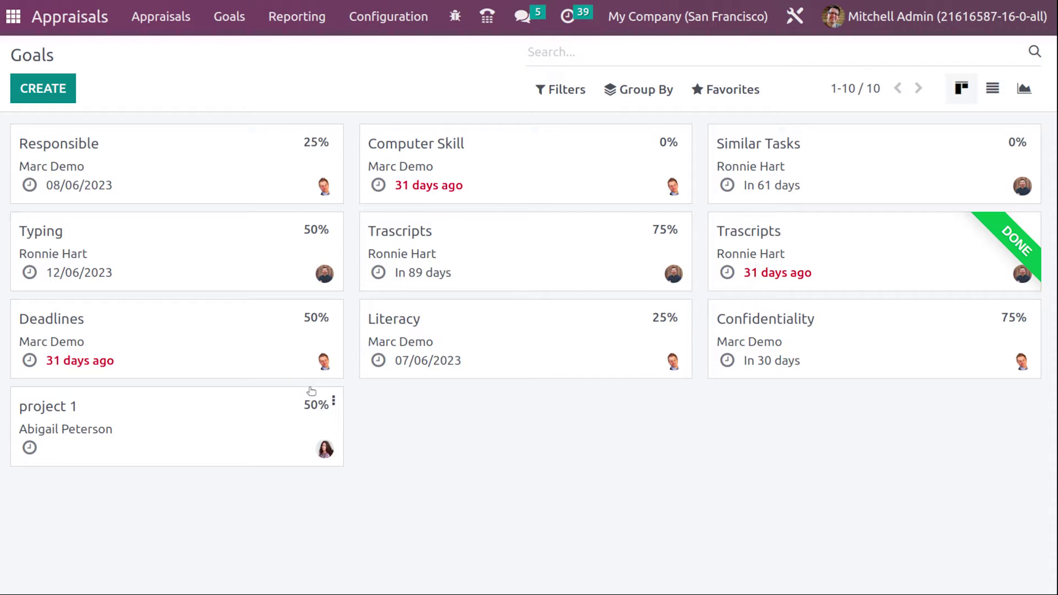
Open the project 1 goal and try progress values 100% and 50%
click(271, 398)
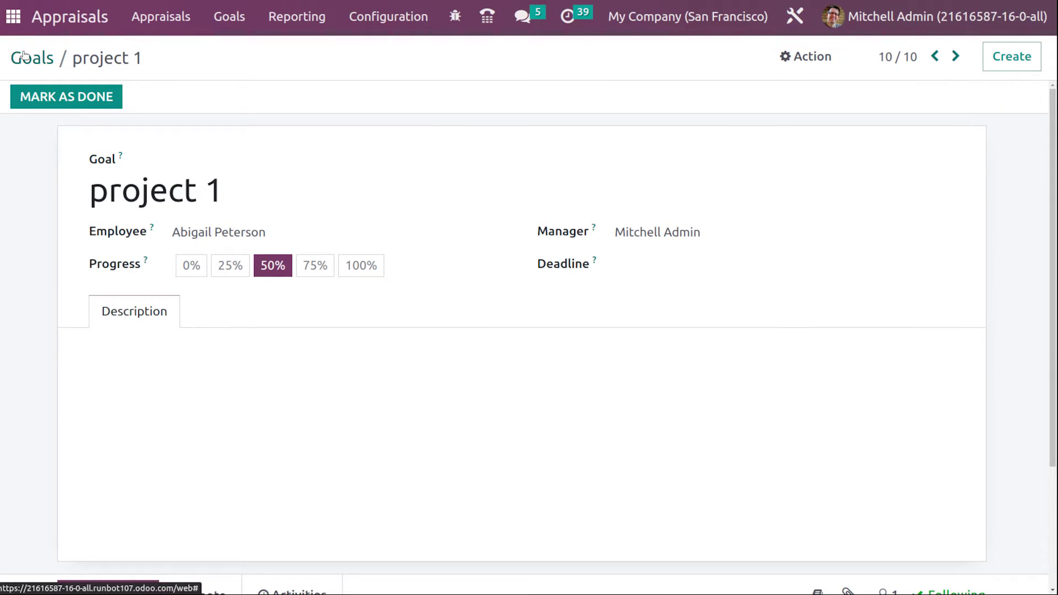
click(23, 55)
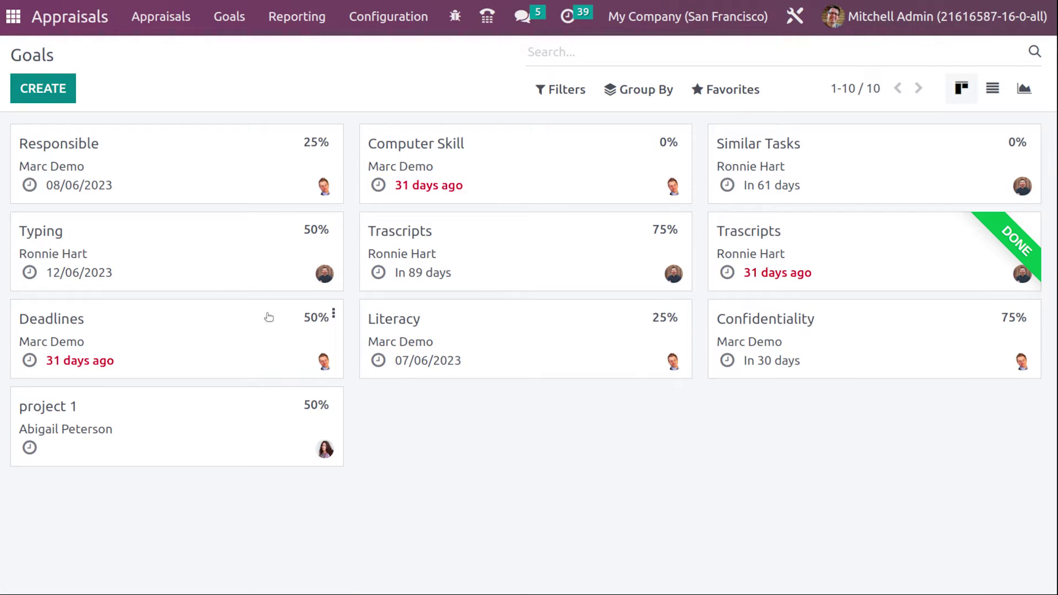
click(147, 434)
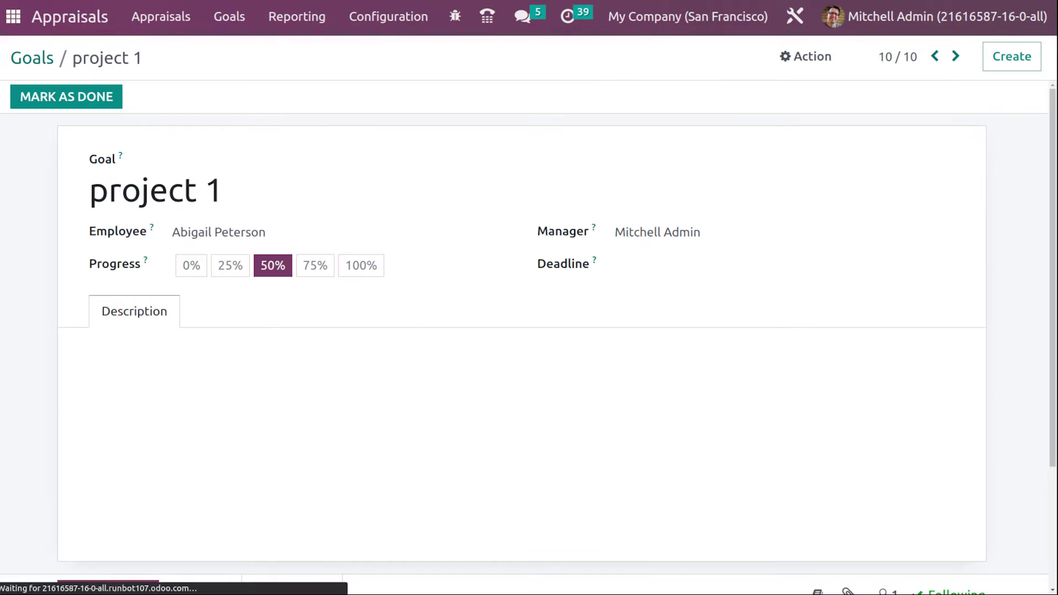
click(356, 266)
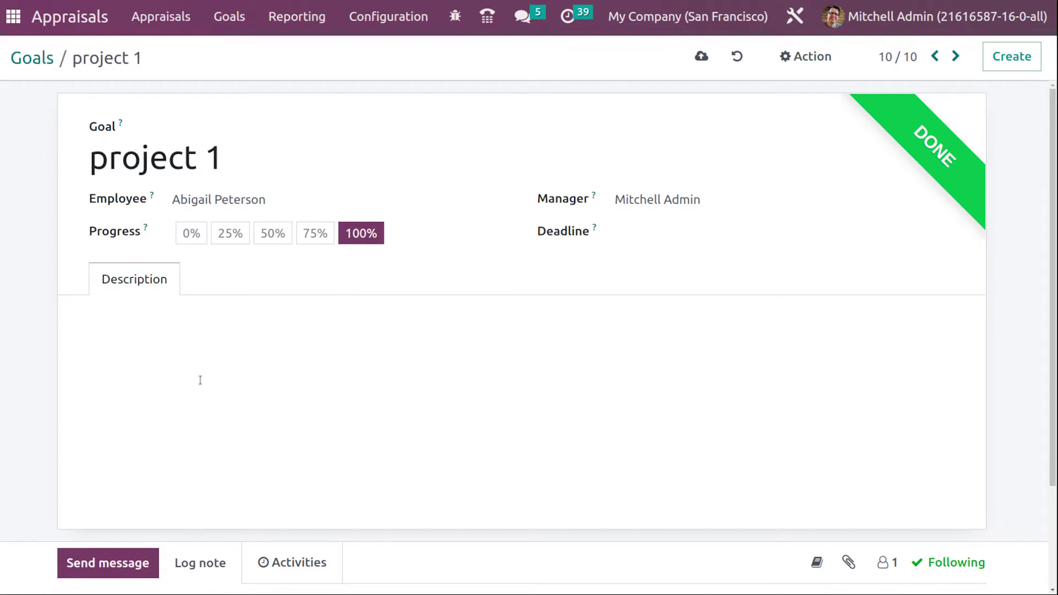
click(274, 241)
Mark project 1 as done and show the goals as a table
click(105, 100)
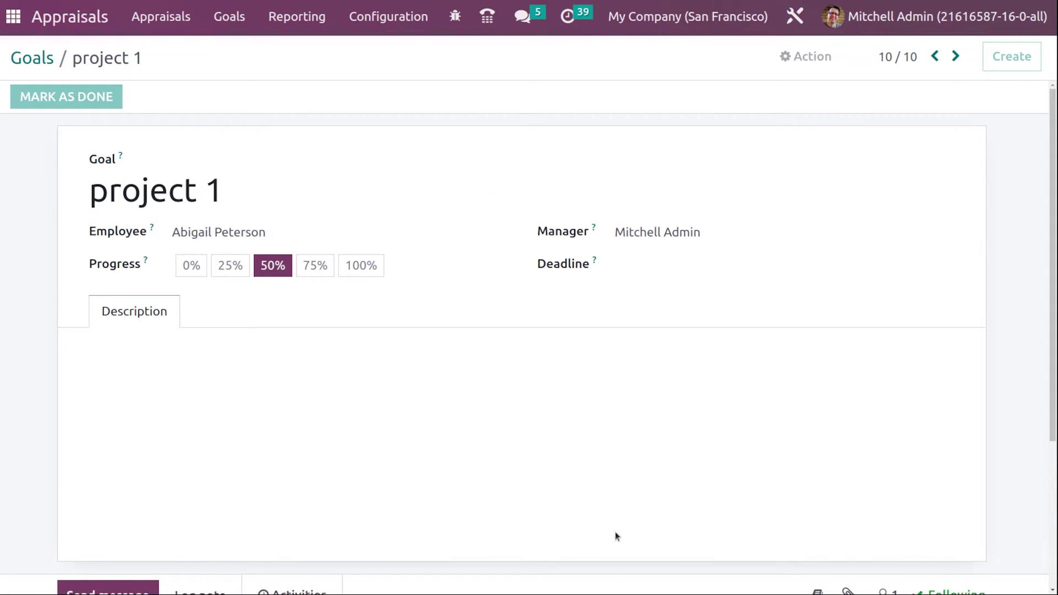
click(34, 58)
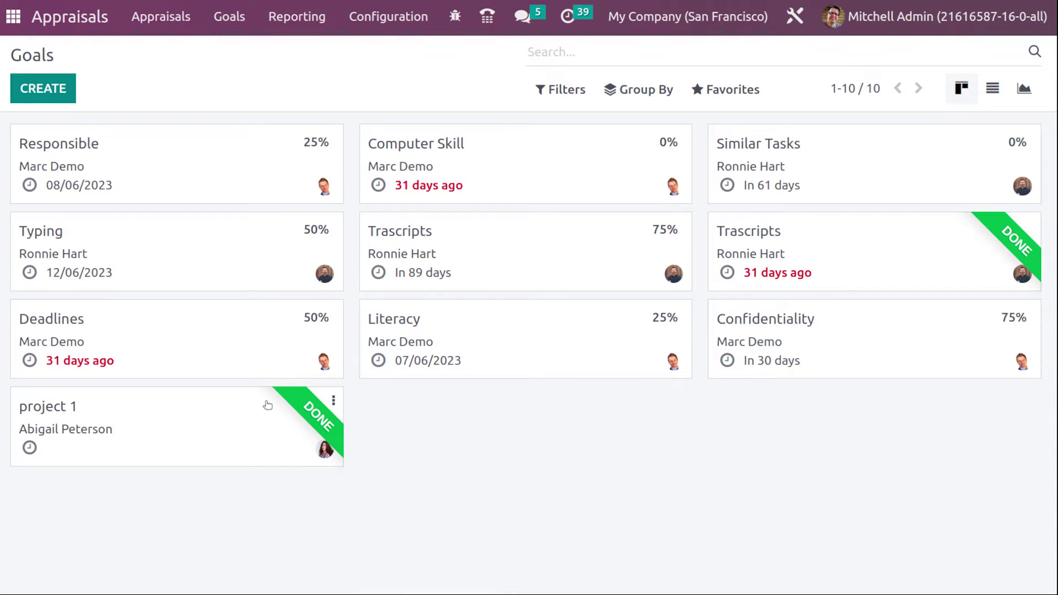
click(993, 88)
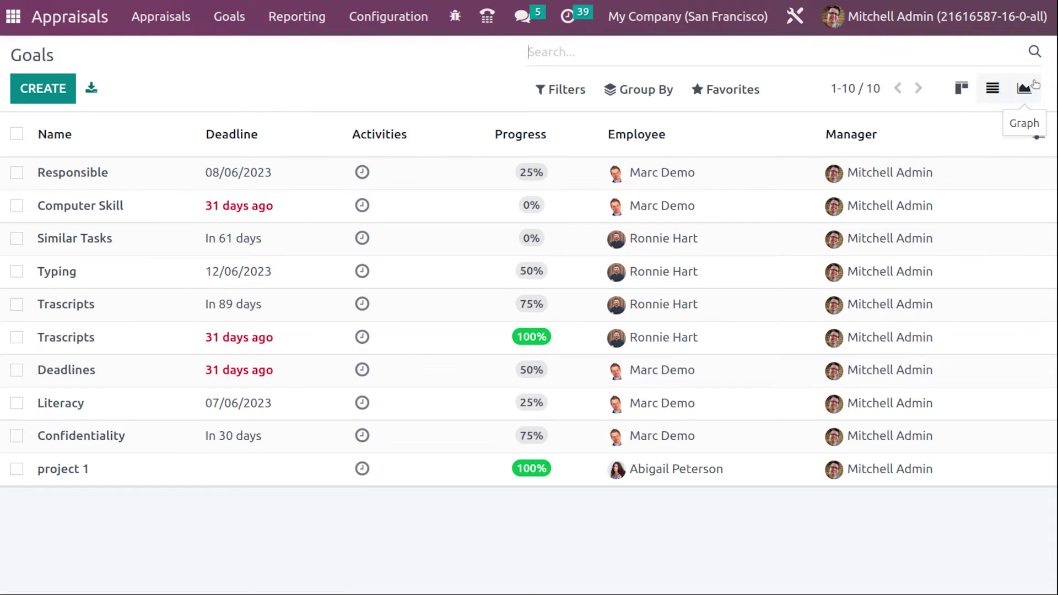
Chart the goals by employee, first as a line chart, then as a pie chart
click(1030, 84)
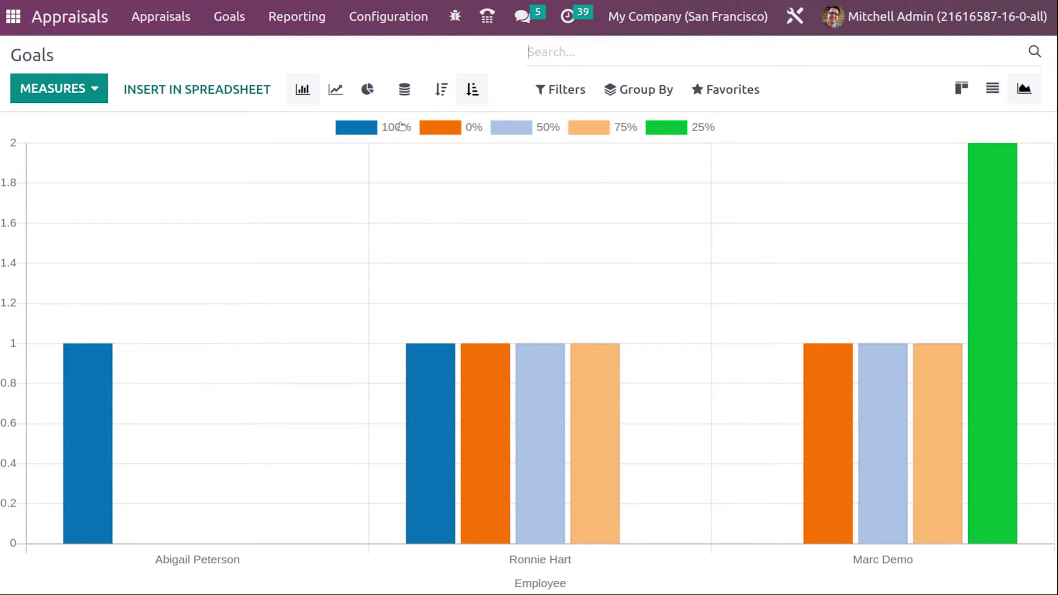
click(336, 90)
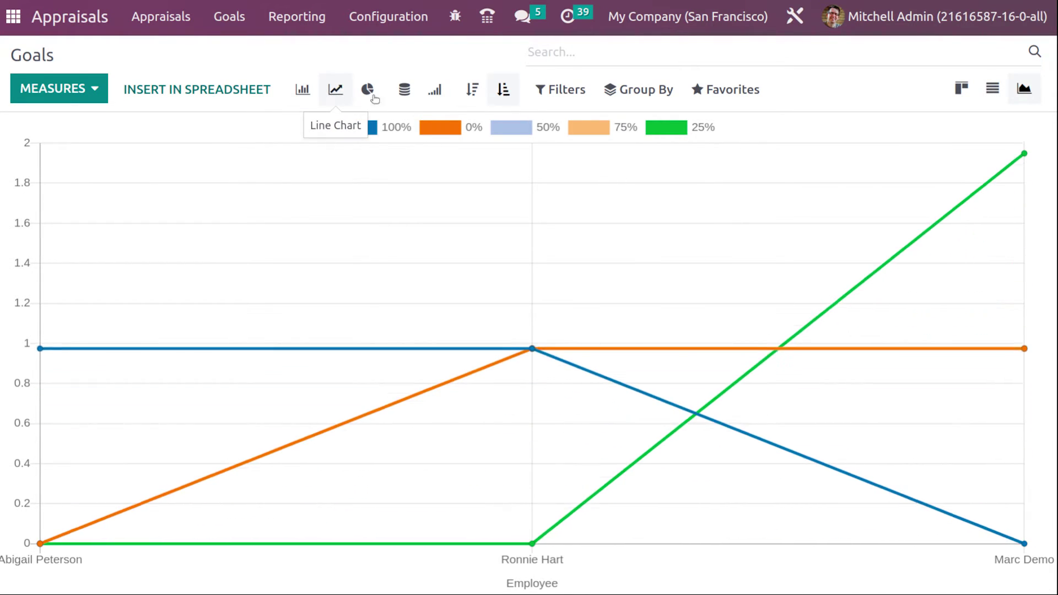
click(370, 90)
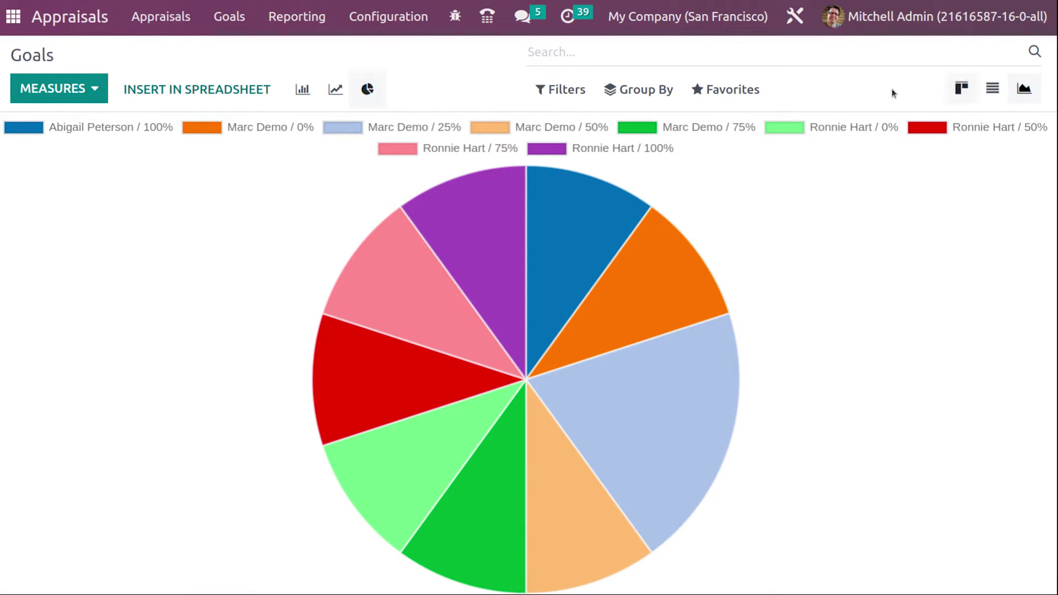
click(297, 17)
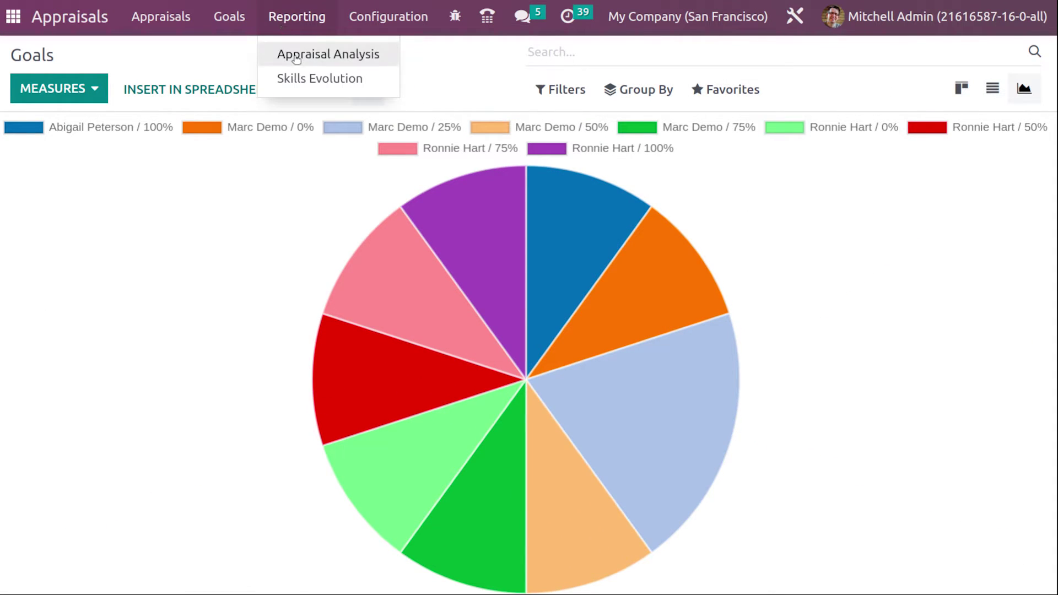
Show Appraisal Analysis ungrouped by Department as a December 2022 calendar
click(326, 51)
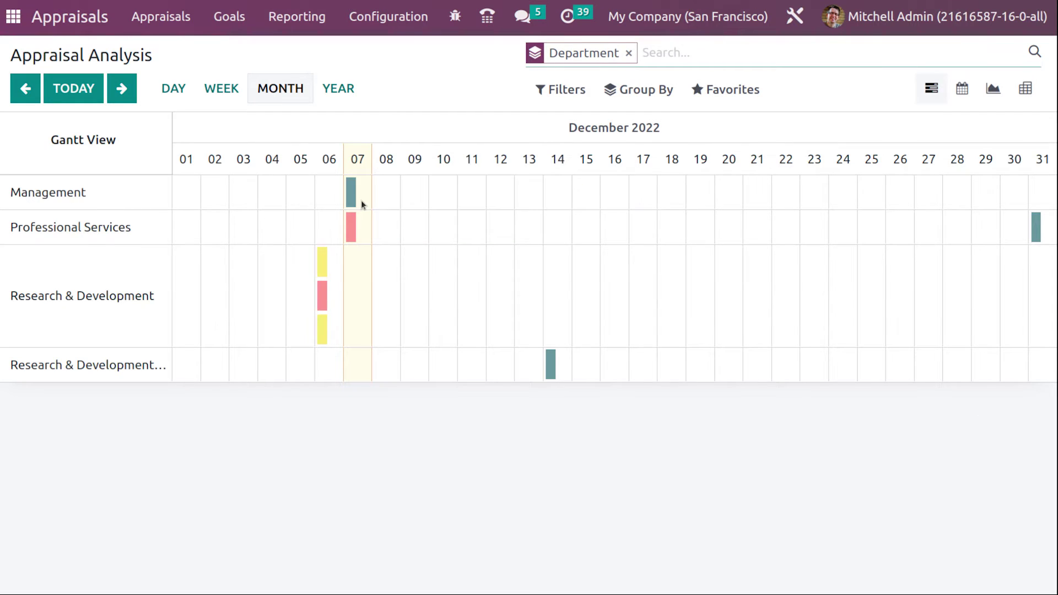
click(629, 53)
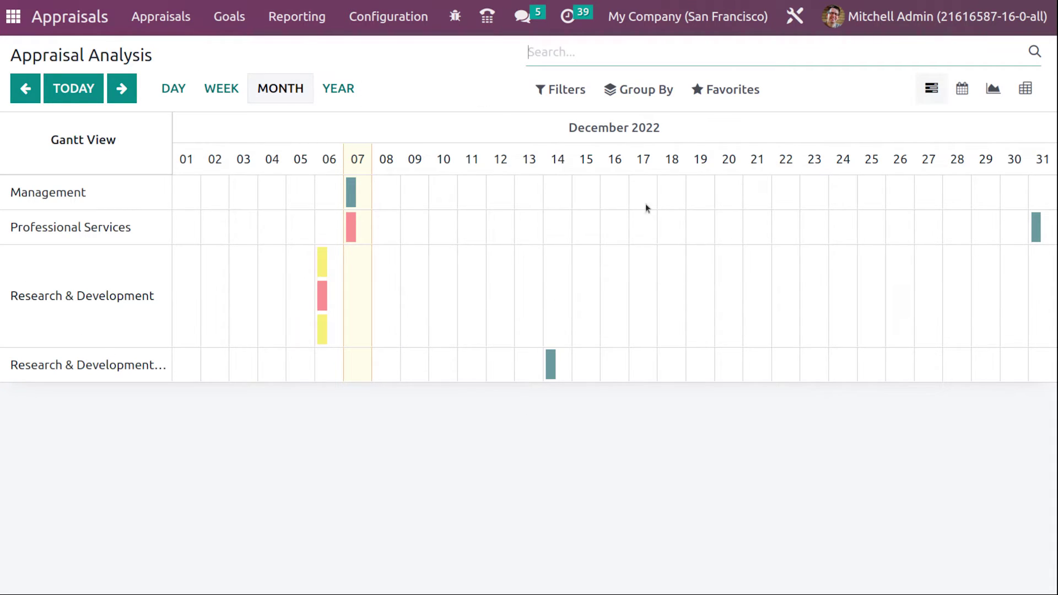
click(962, 88)
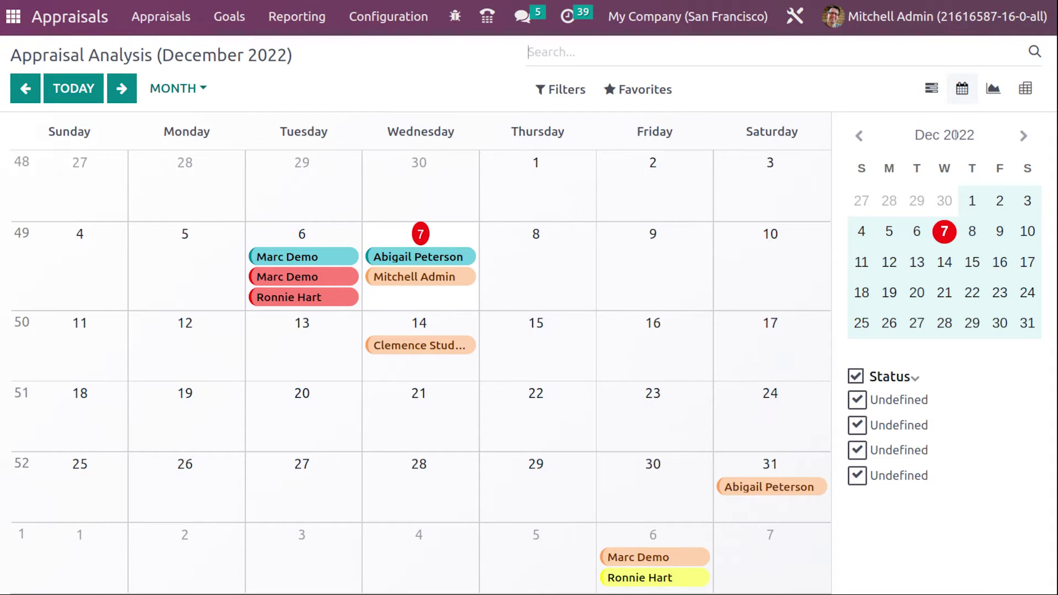
click(994, 90)
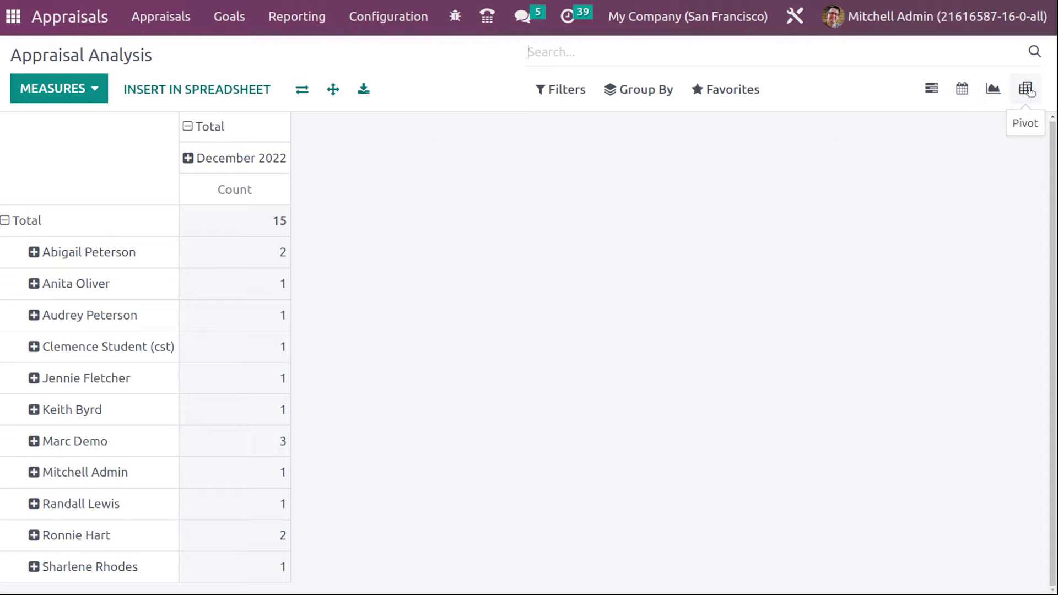
click(993, 88)
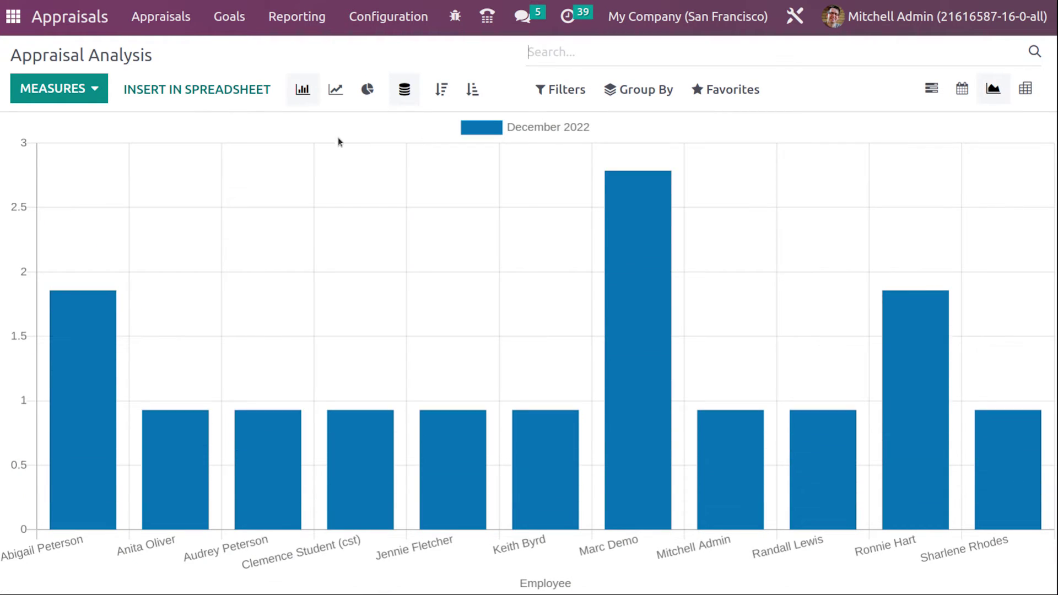
click(335, 90)
click(367, 89)
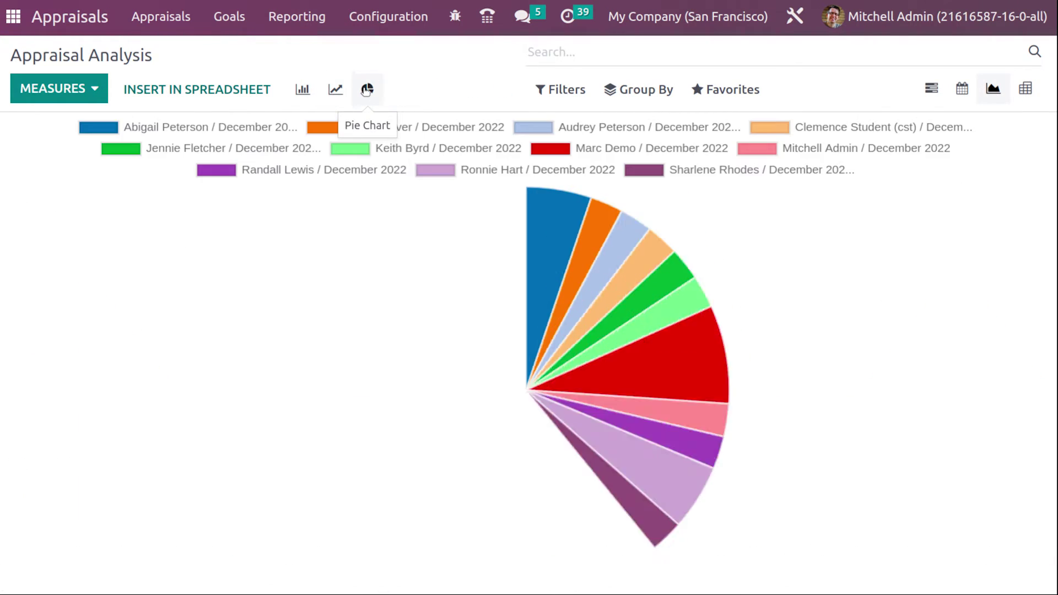
click(563, 84)
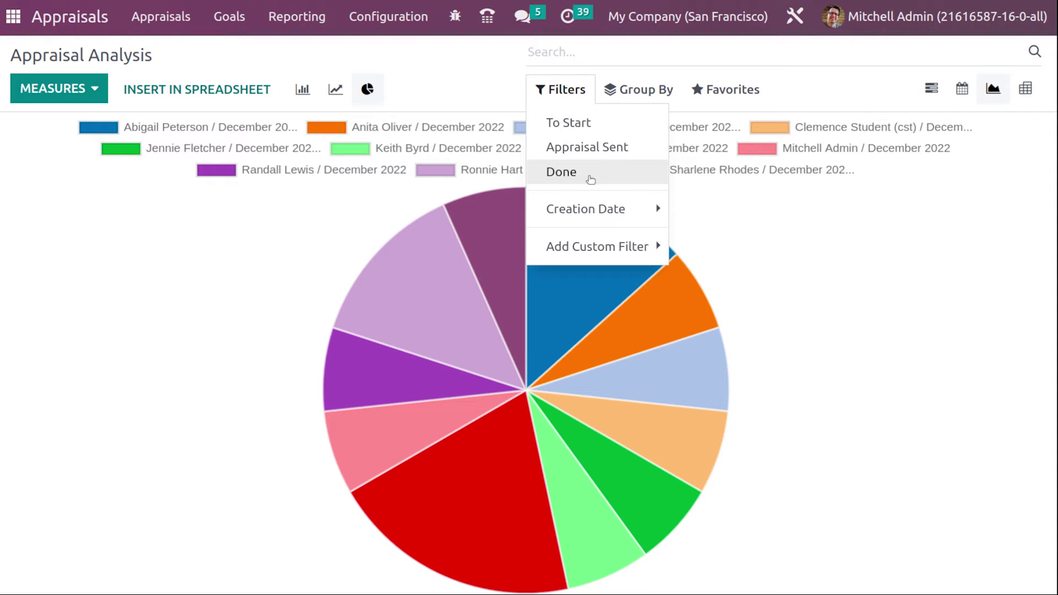
mouse_move(668, 97)
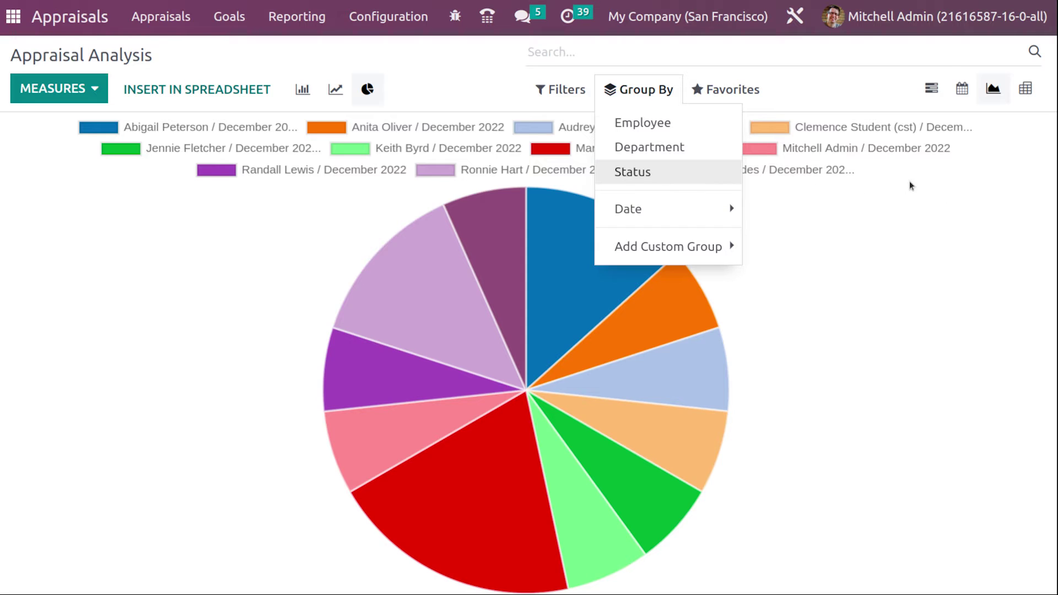
click(304, 89)
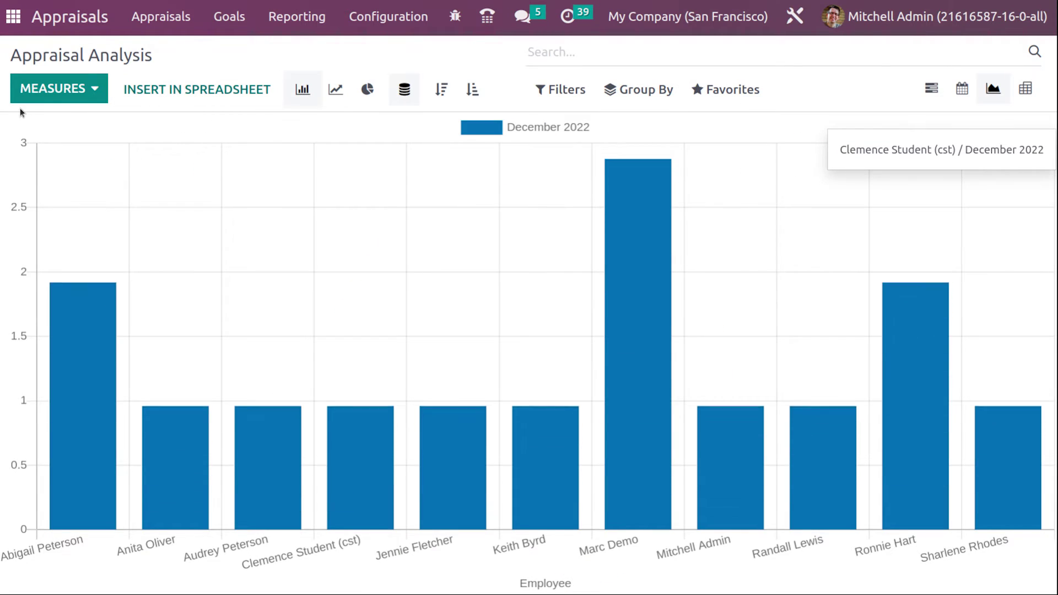
click(41, 92)
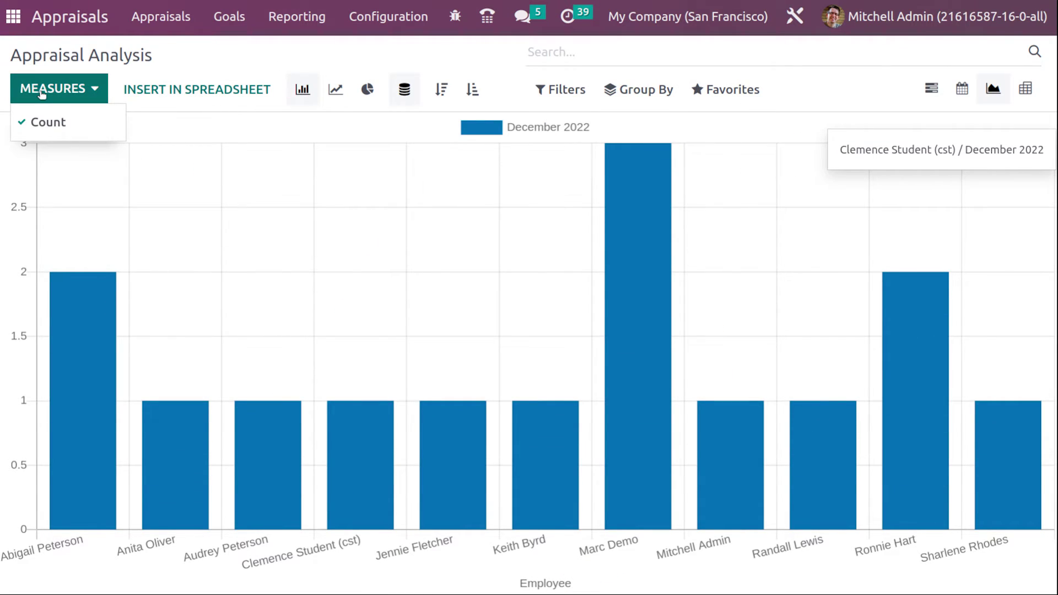
click(73, 119)
click(320, 123)
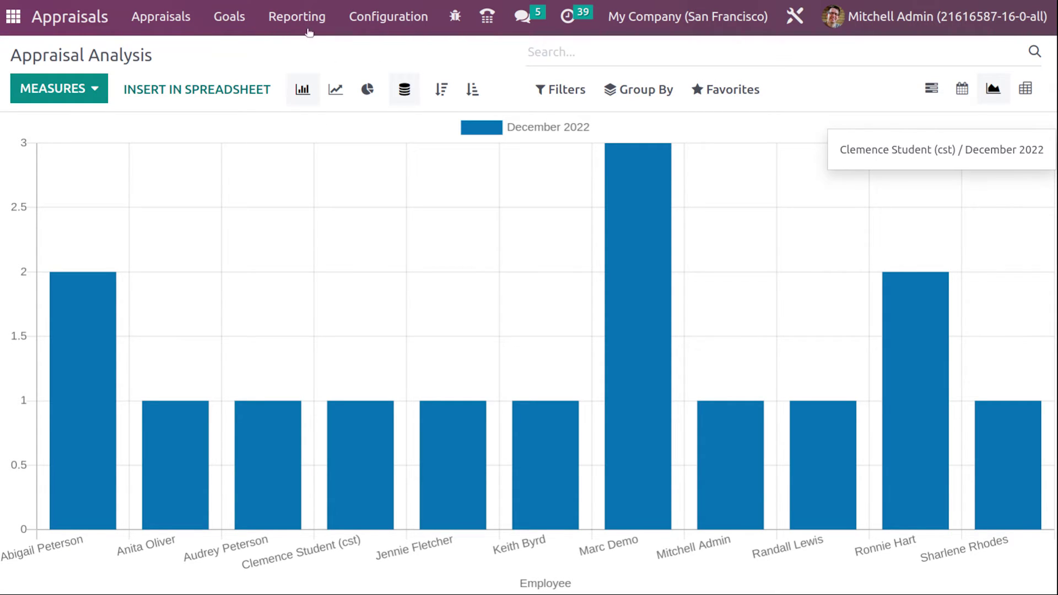
Open Skills Evolution and expand the Dev, Languages, Marketing and Music skill groups
click(290, 17)
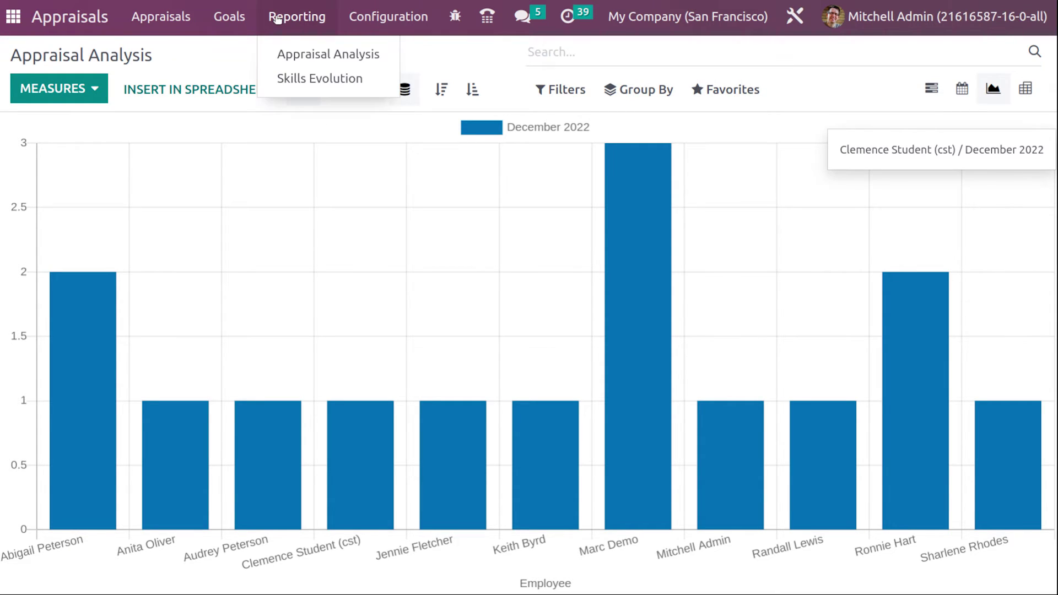
click(334, 92)
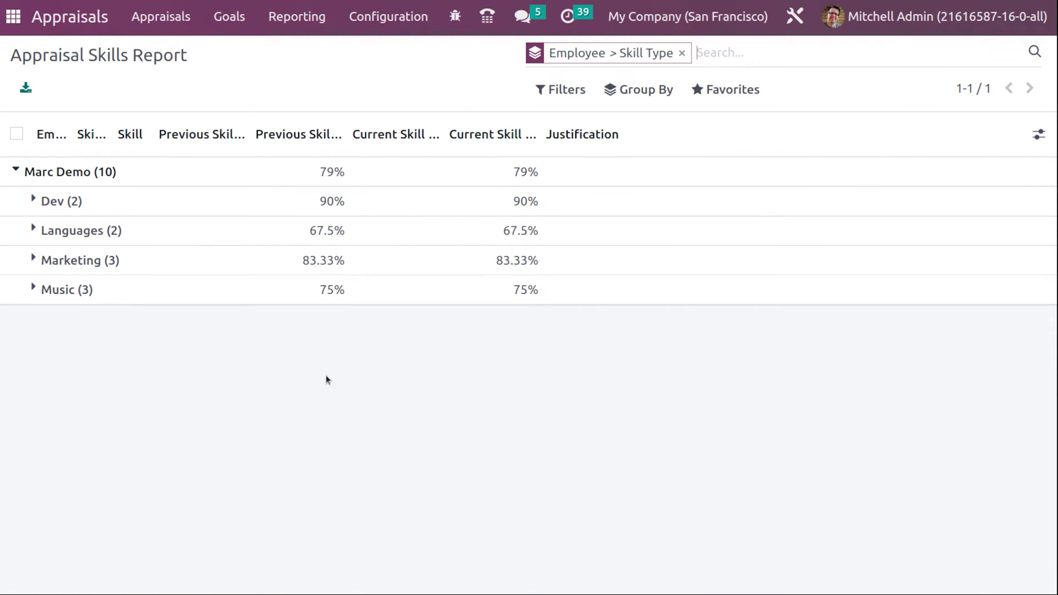
click(17, 172)
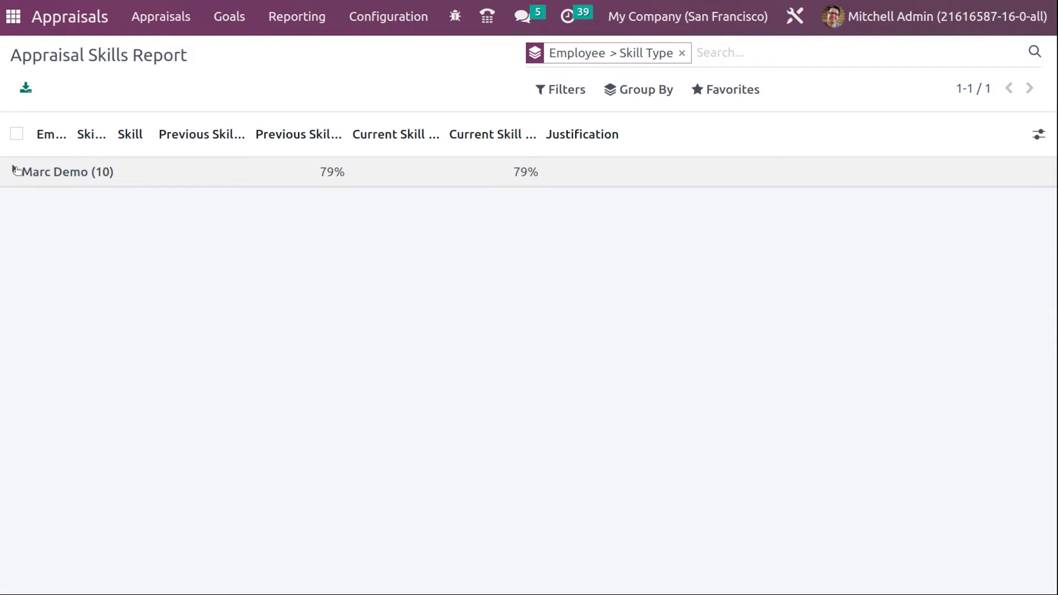
click(17, 172)
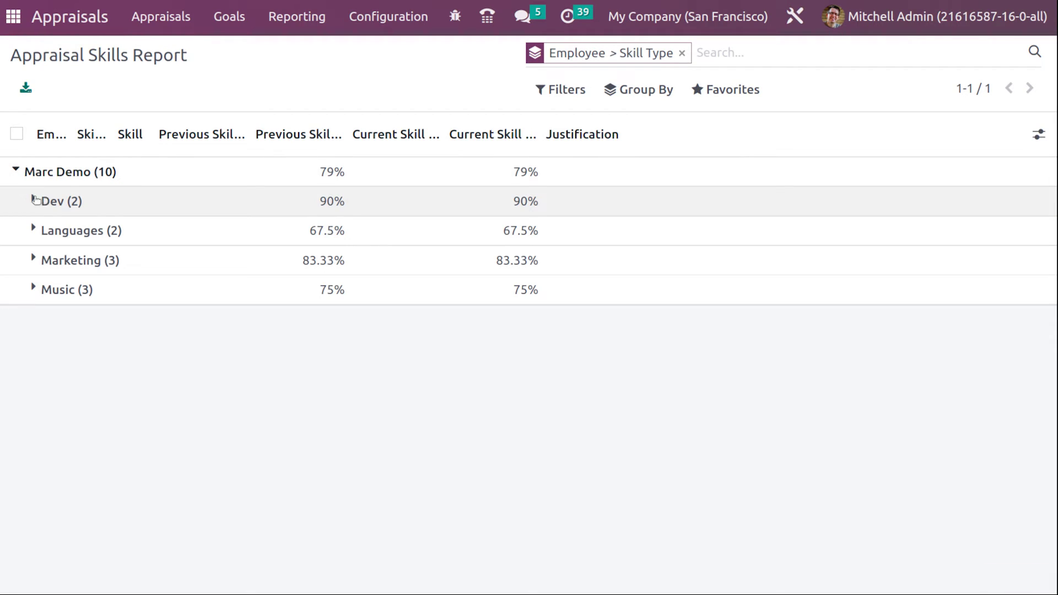
click(36, 201)
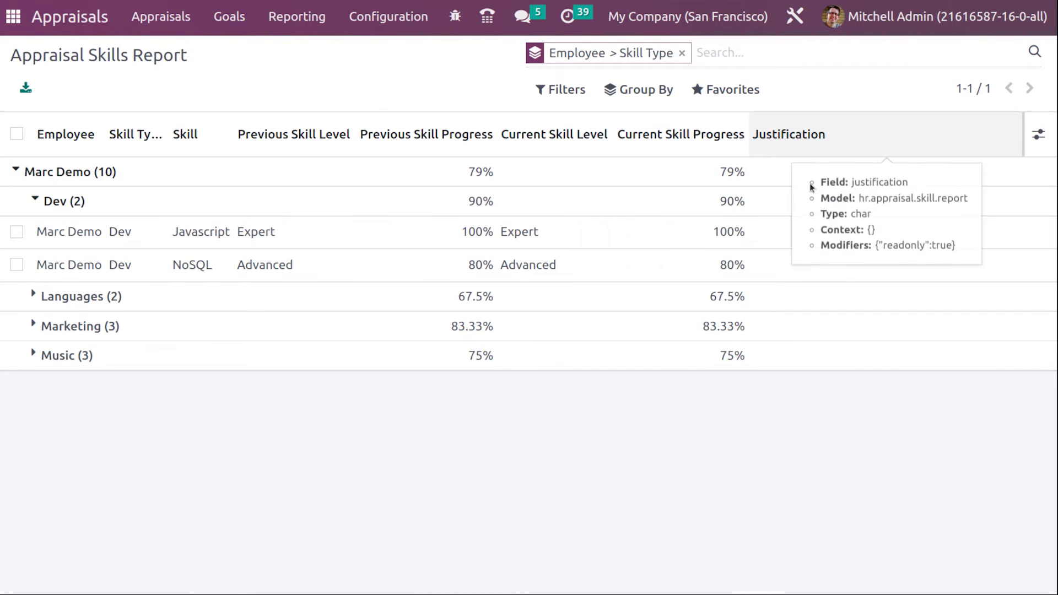
click(62, 302)
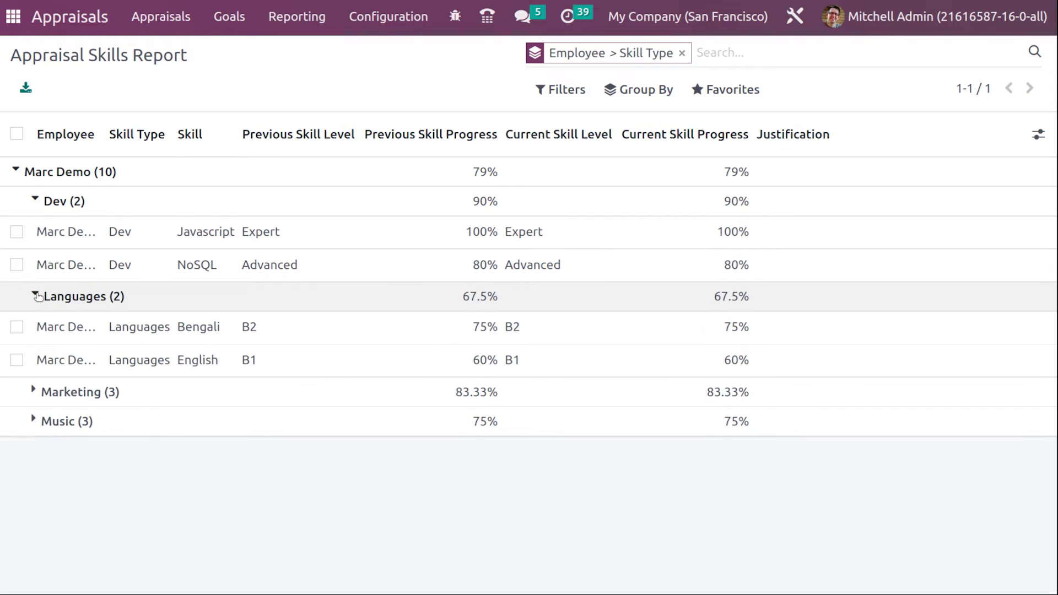
click(28, 392)
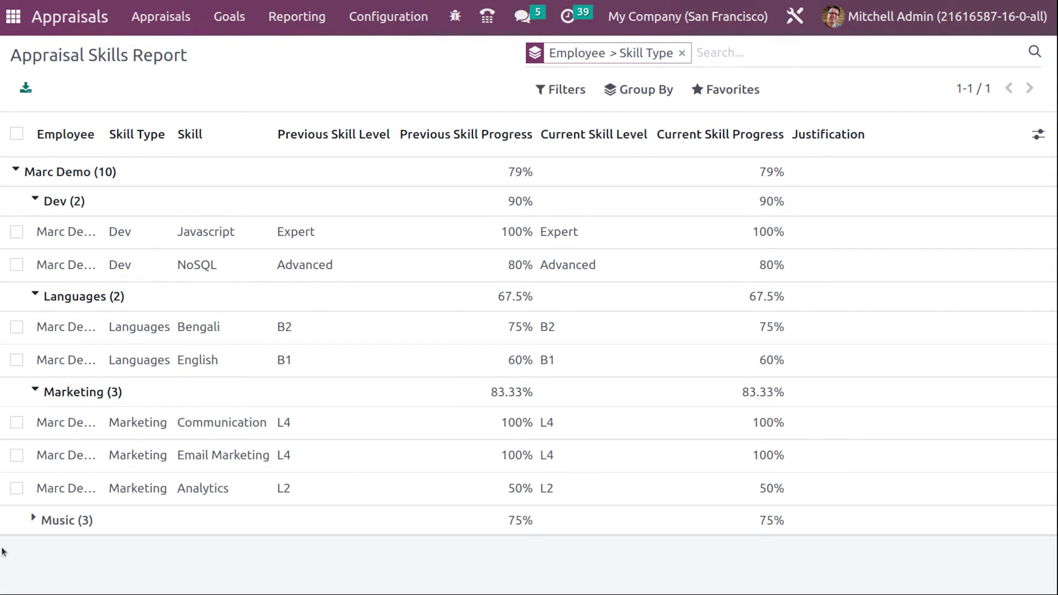
click(86, 528)
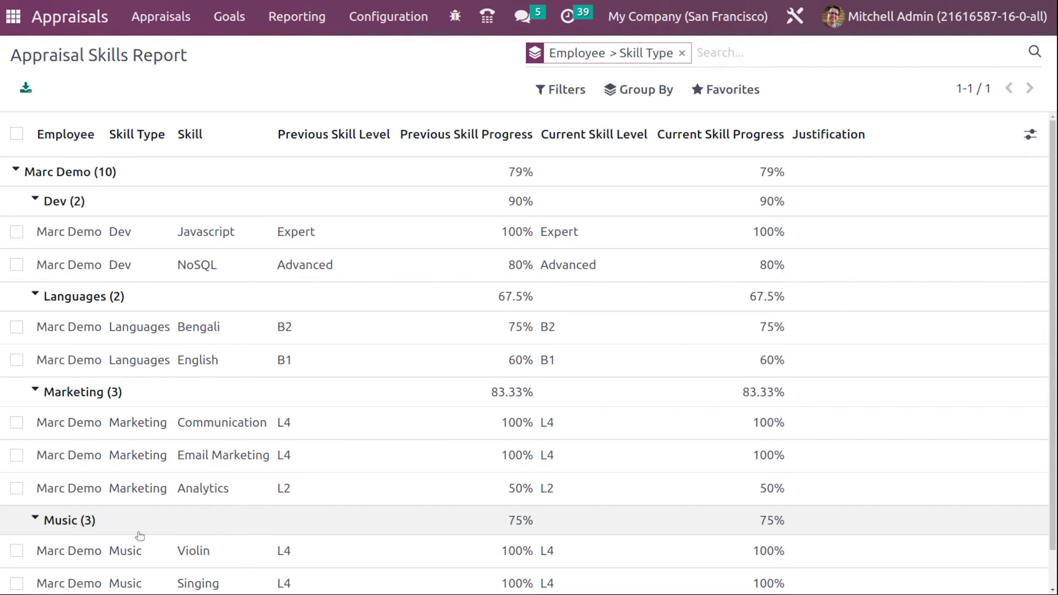
click(307, 15)
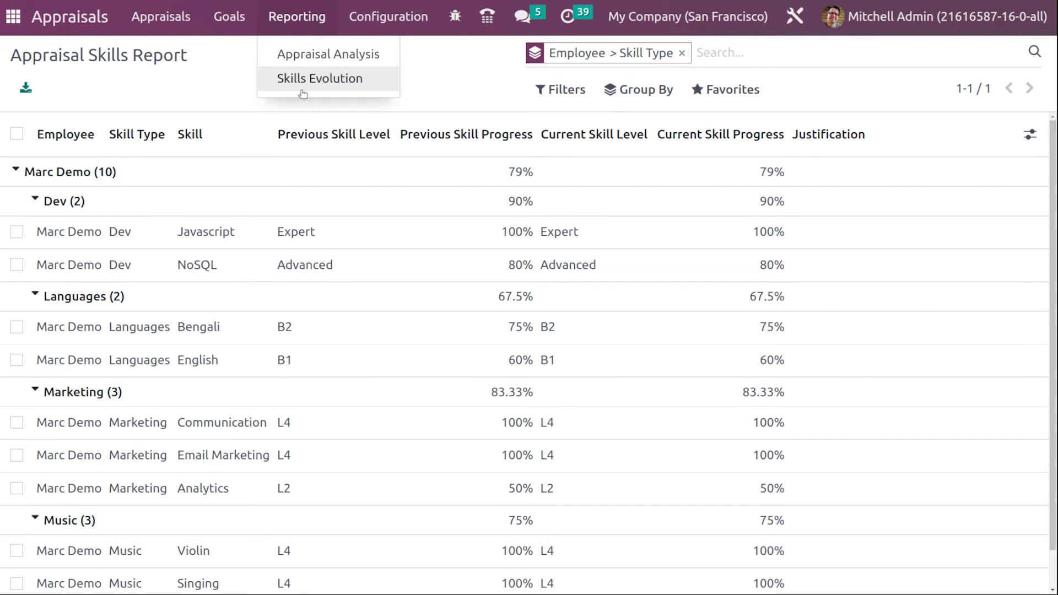
Create the evaluation scale level 'good' under Configuration > Evaluation Scale
click(388, 16)
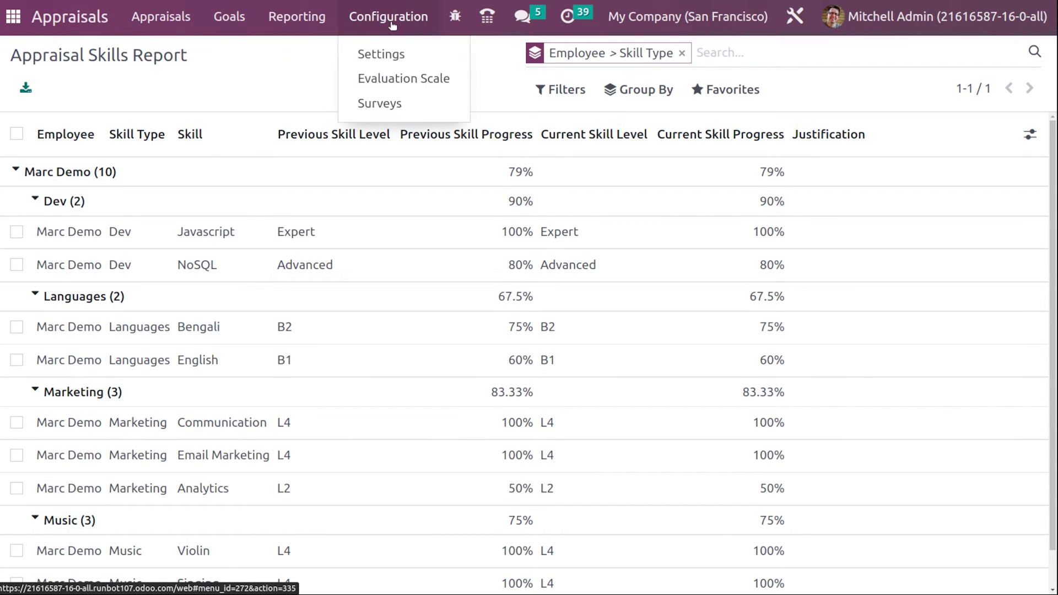
click(396, 81)
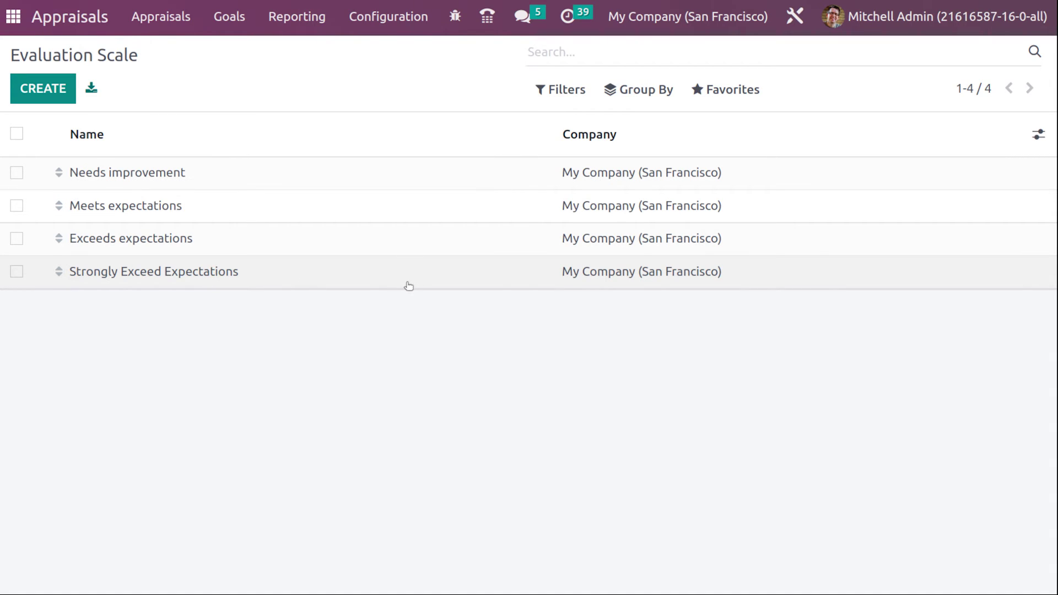
click(23, 100)
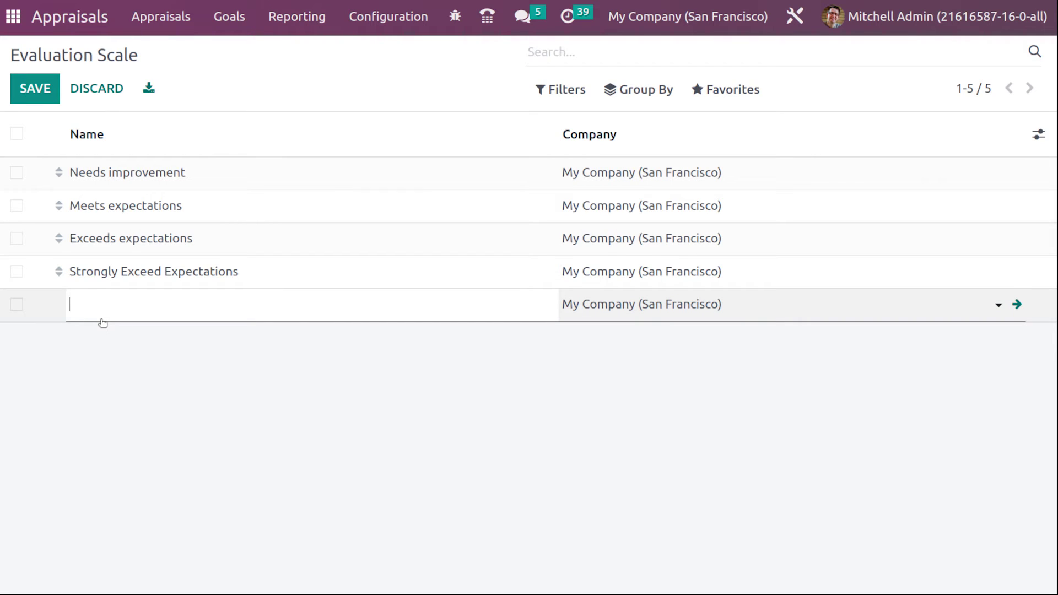
text(goof)
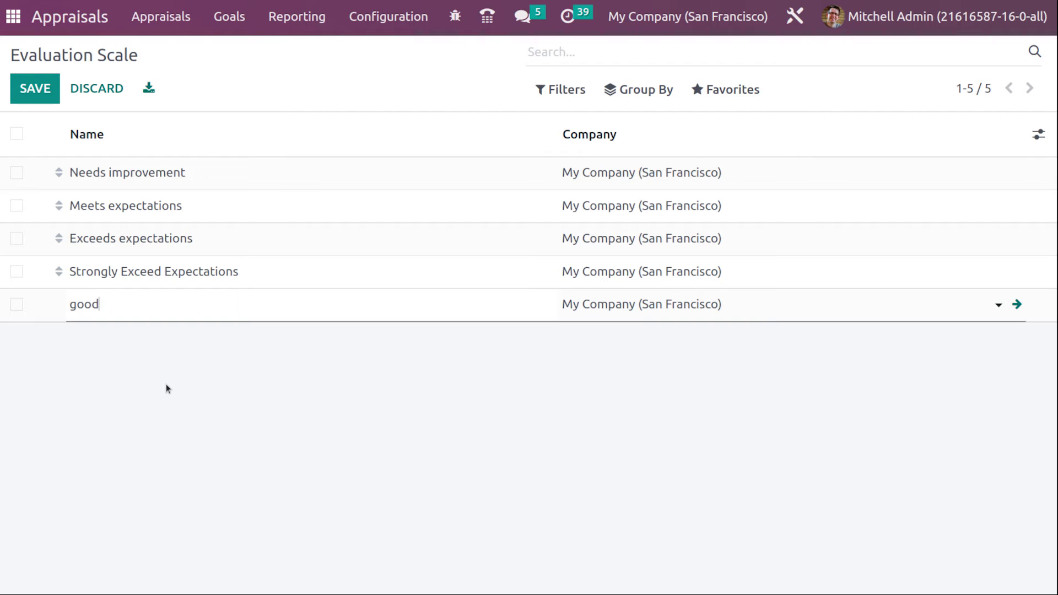
key(Return)
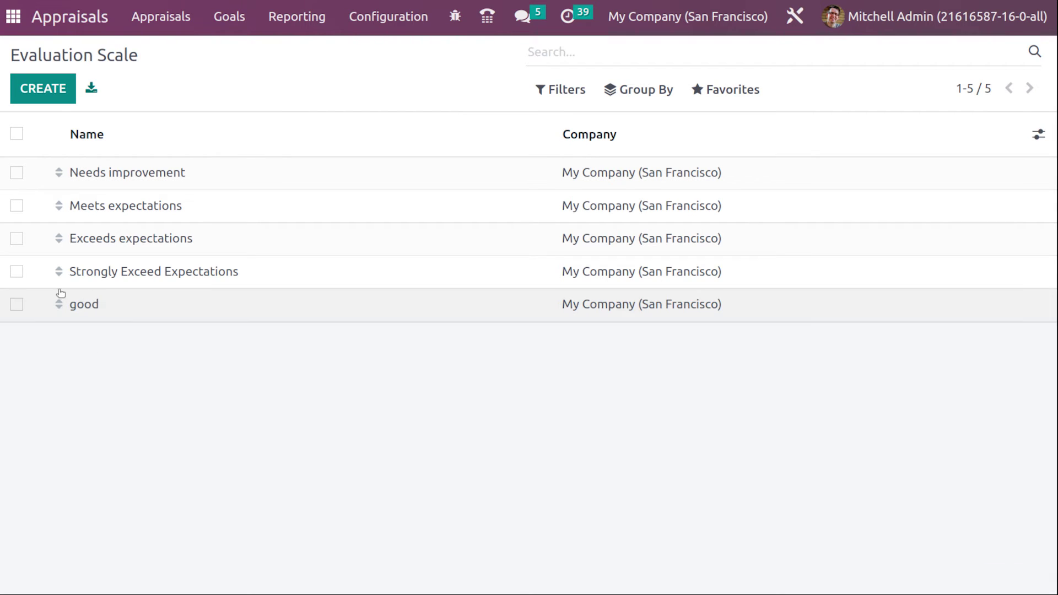
click(363, 12)
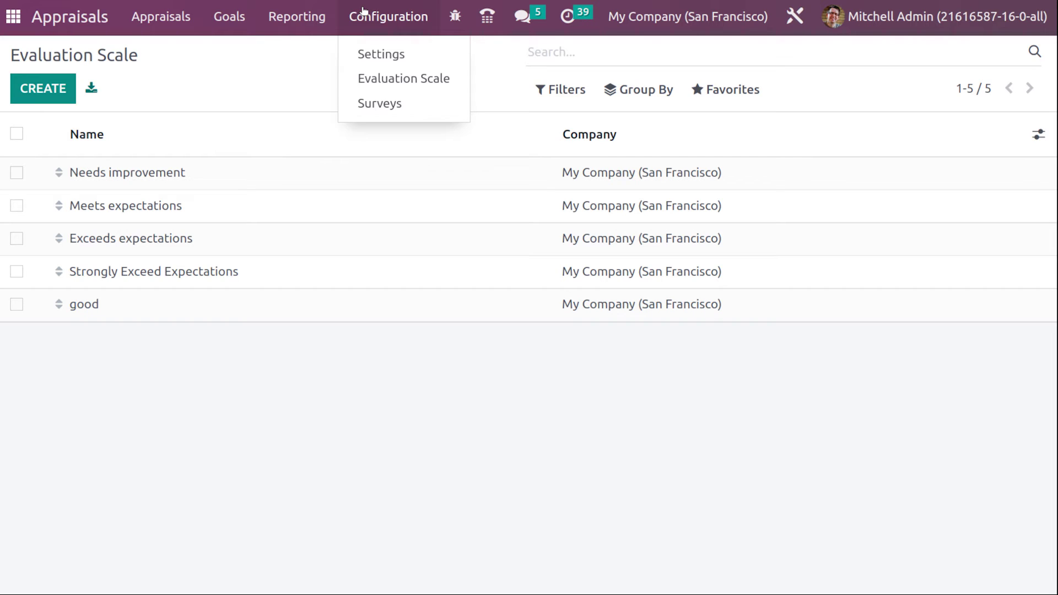
Open Surveys and title a new survey 'satisfaction survey'
click(384, 103)
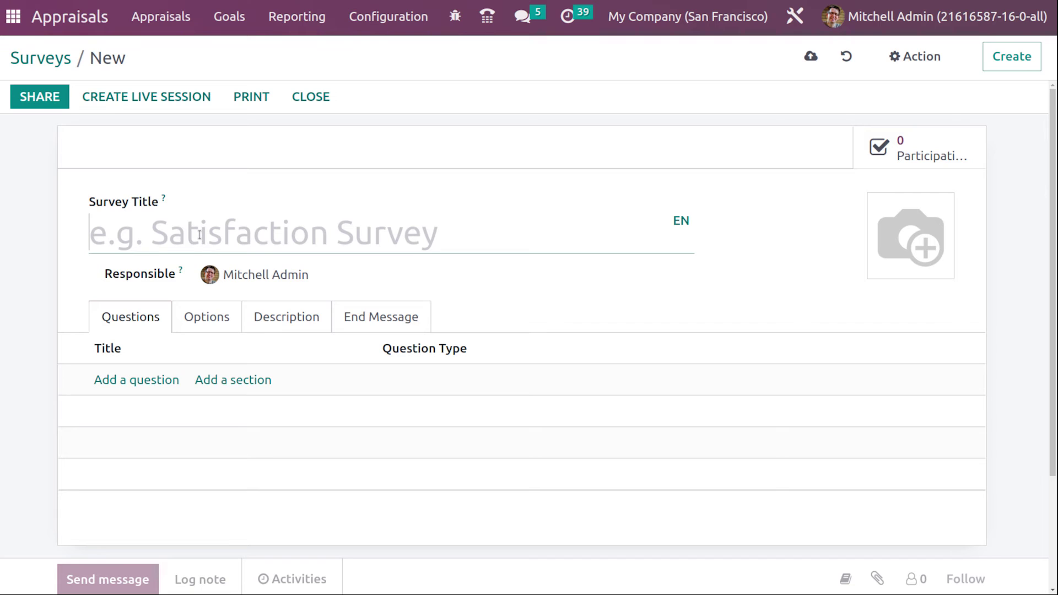
text(satis)
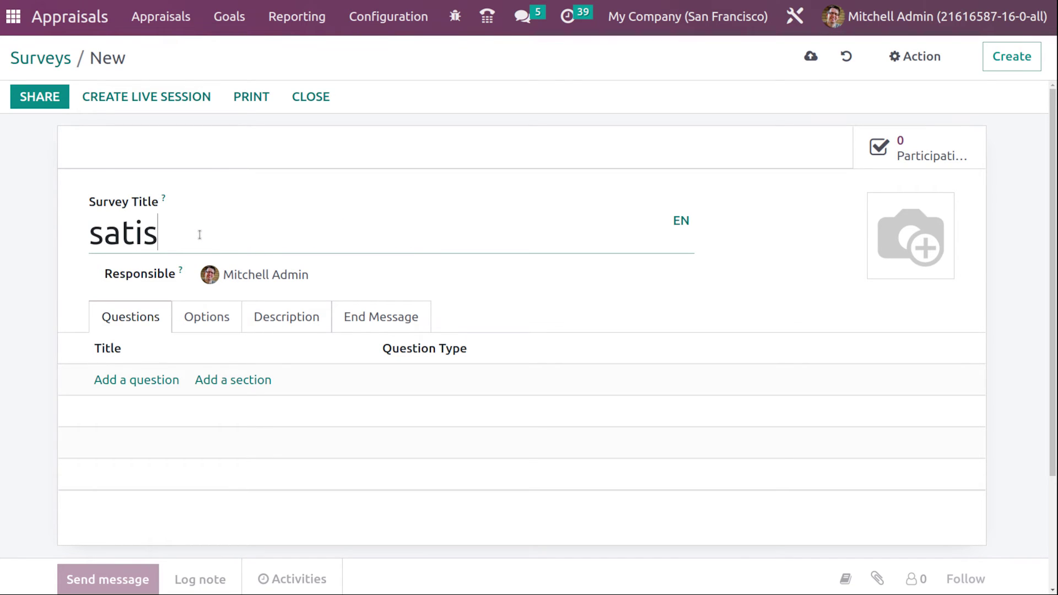
text(faction)
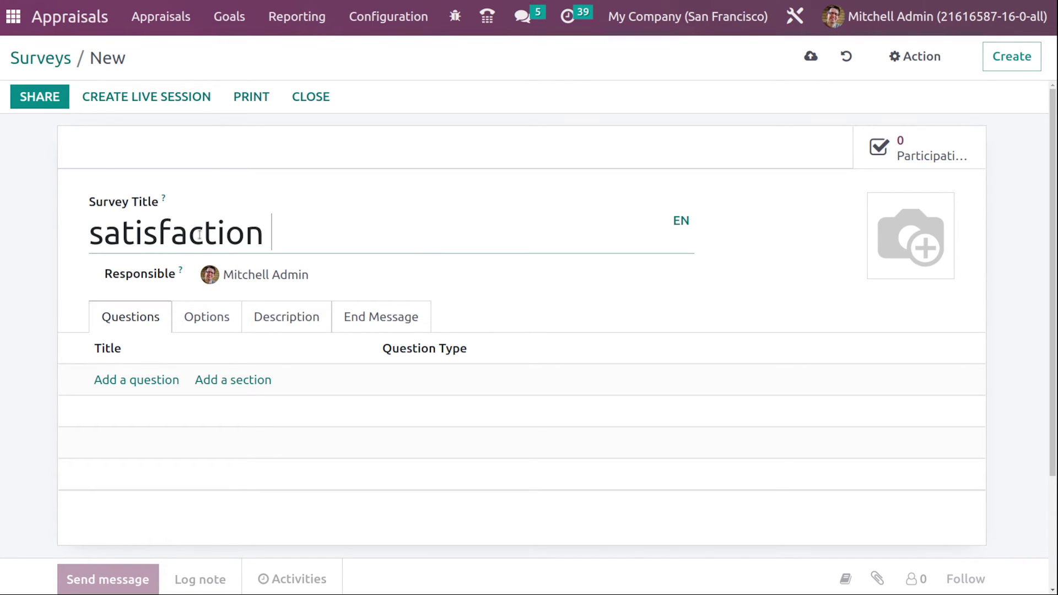
text( survey)
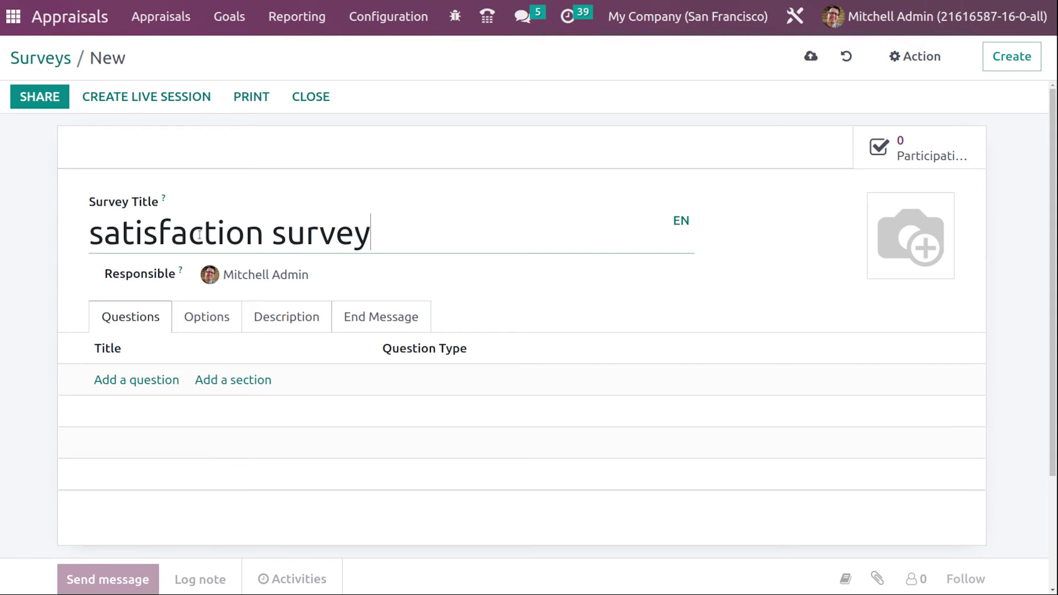
Add the Single Line Text Box question 'what is your name', saved as user nickname
click(129, 379)
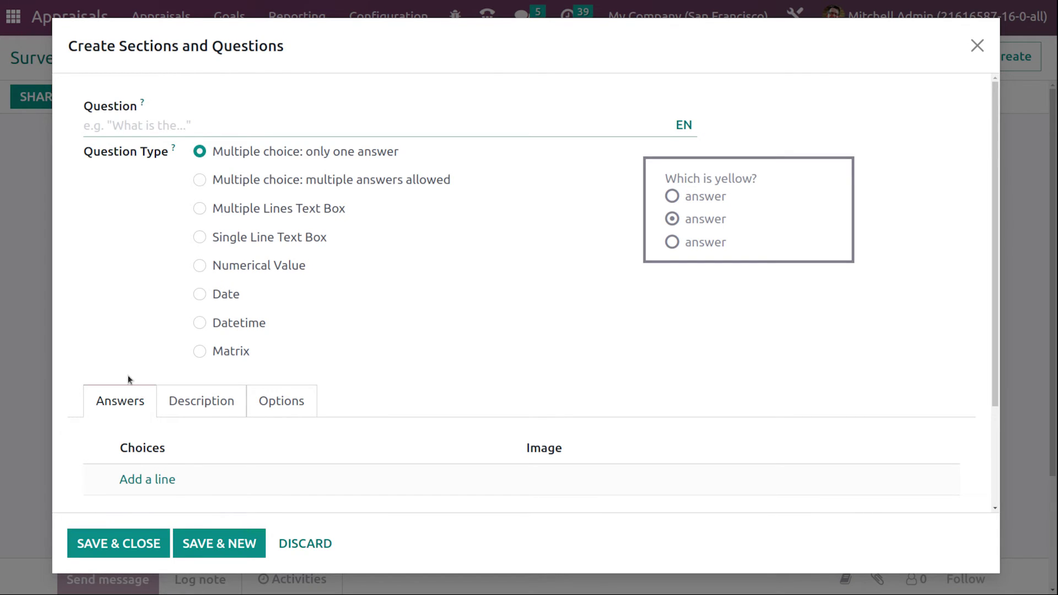
text(what is yo)
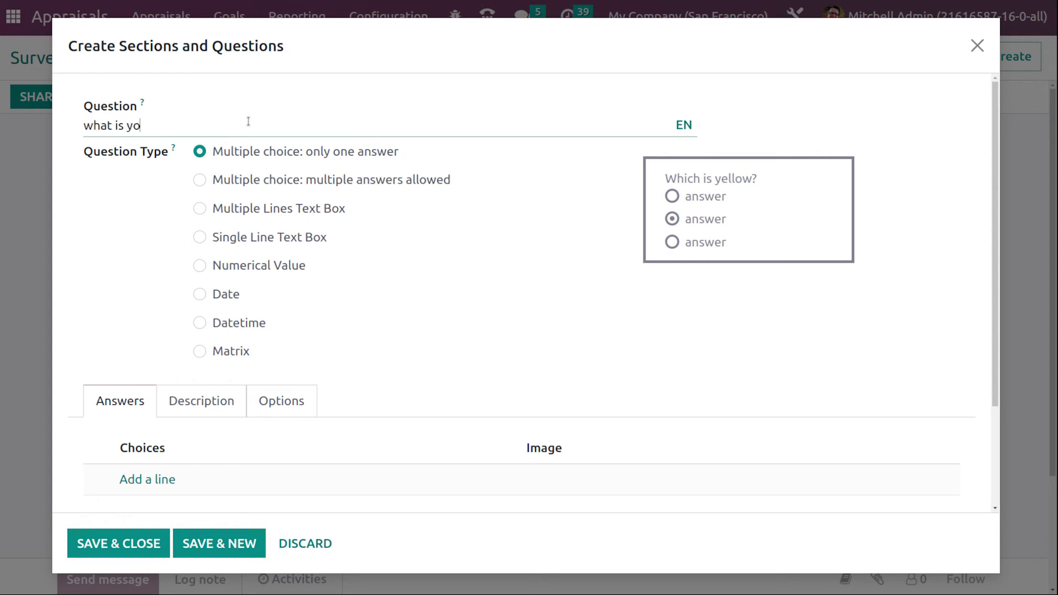
text(ur name)
click(200, 236)
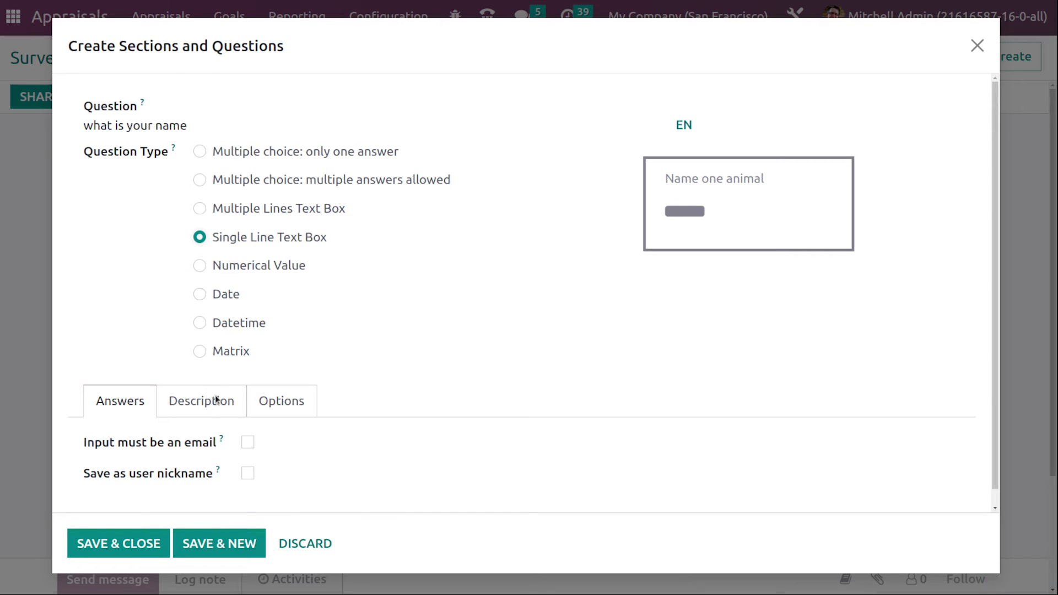
click(248, 473)
click(236, 551)
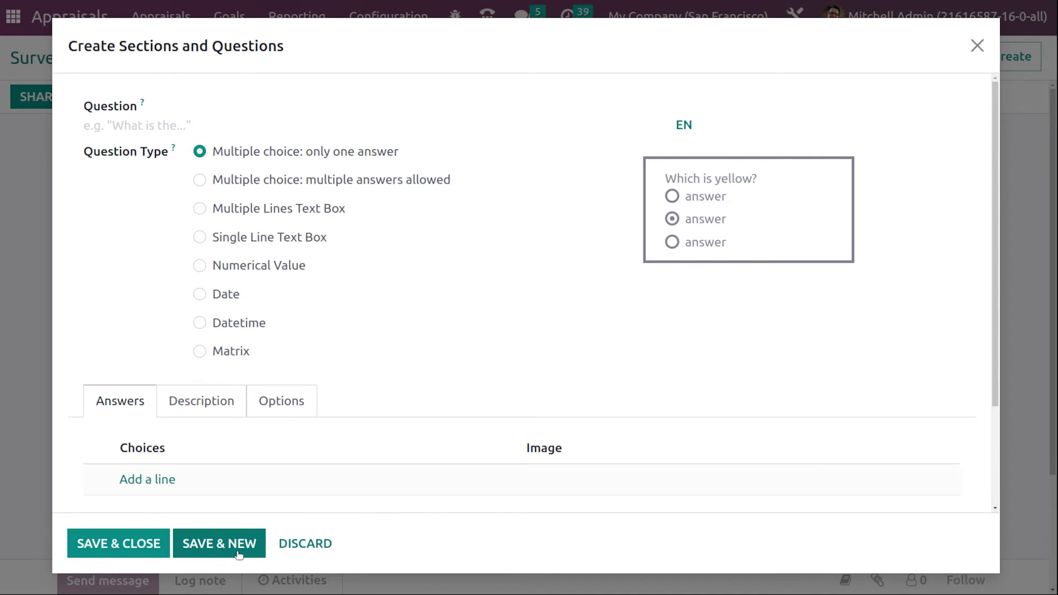
click(977, 45)
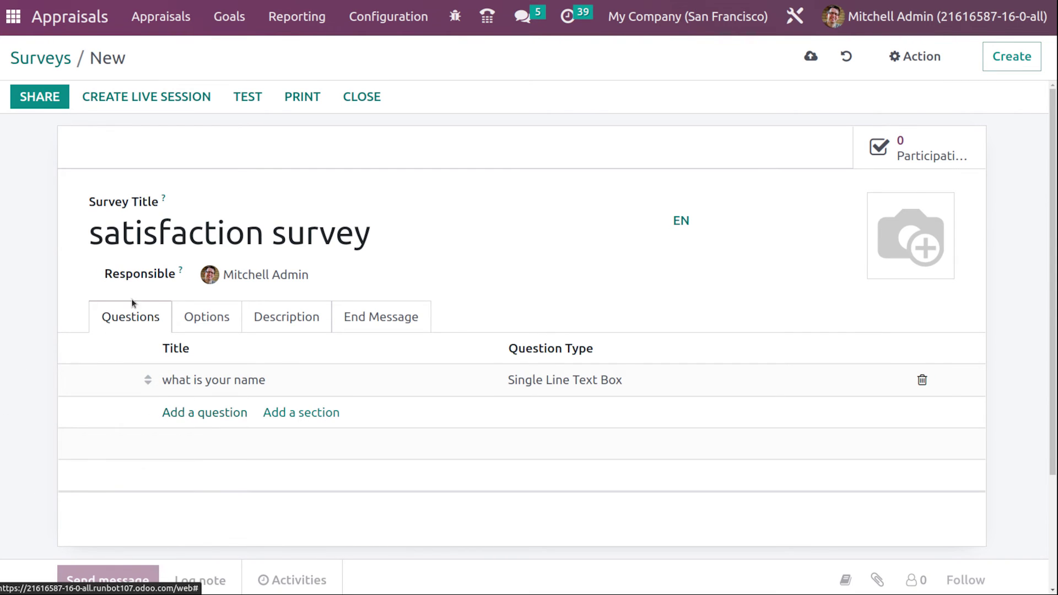
Review the survey's Options, Description and End Message tabs, then save the survey
click(188, 316)
scroll(361, 432, down, 1)
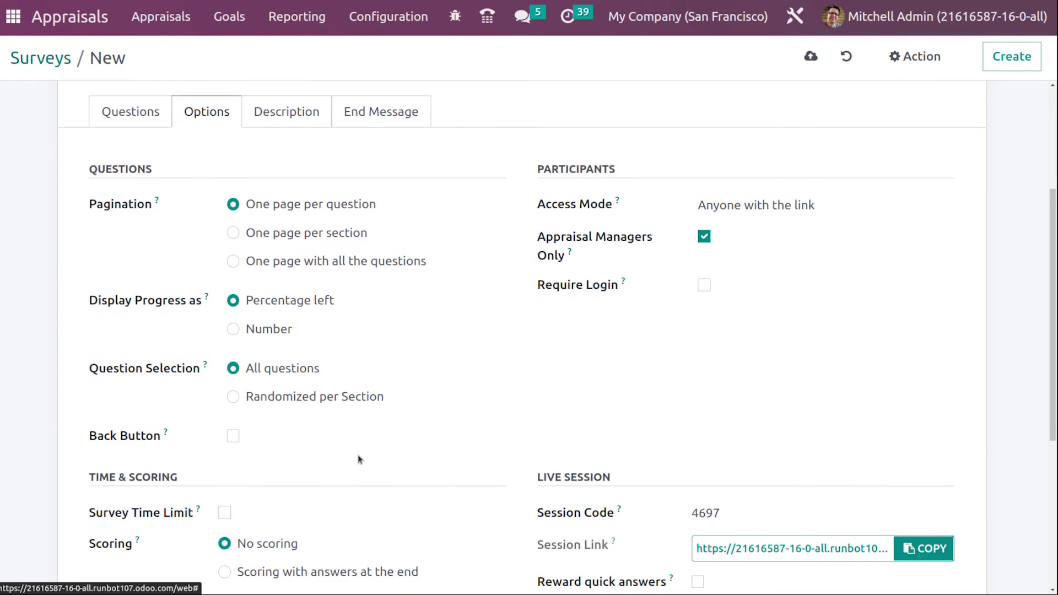
scroll(358, 454, up, 2)
scroll(436, 365, up, 2)
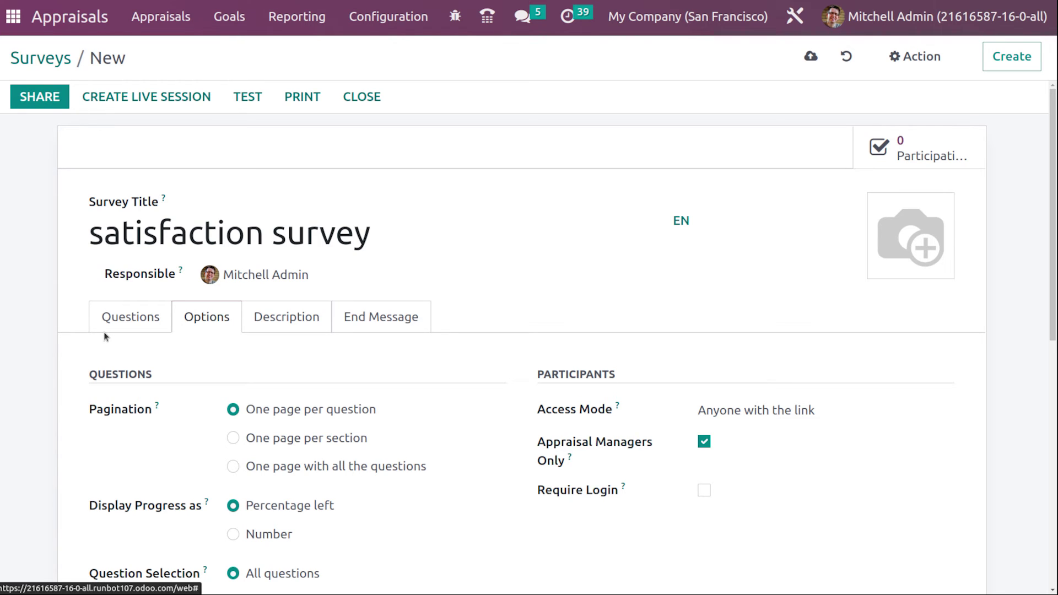
click(307, 321)
click(423, 324)
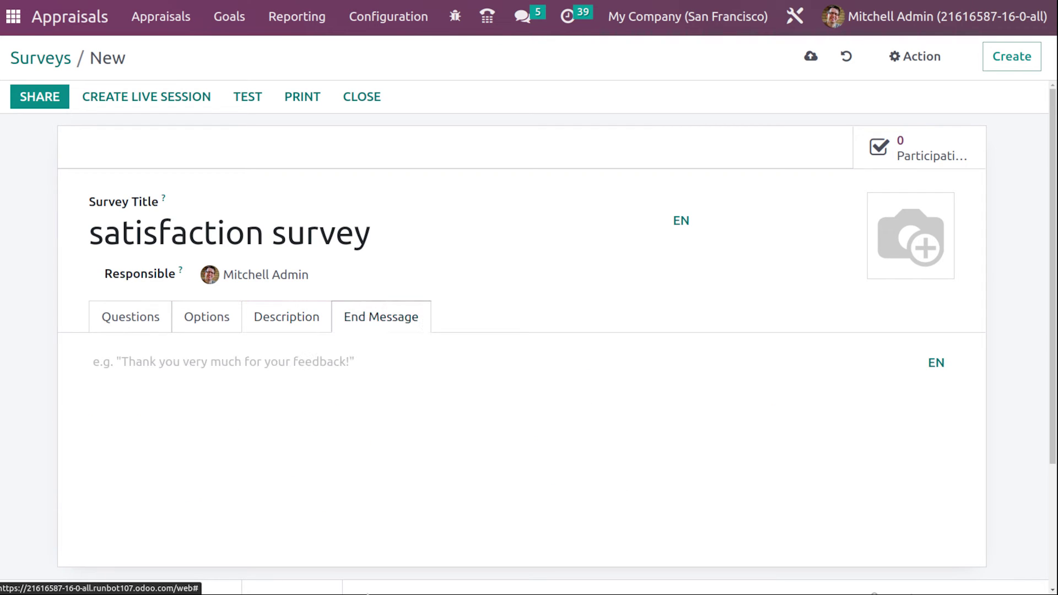
click(206, 317)
scroll(543, 219, down, 4)
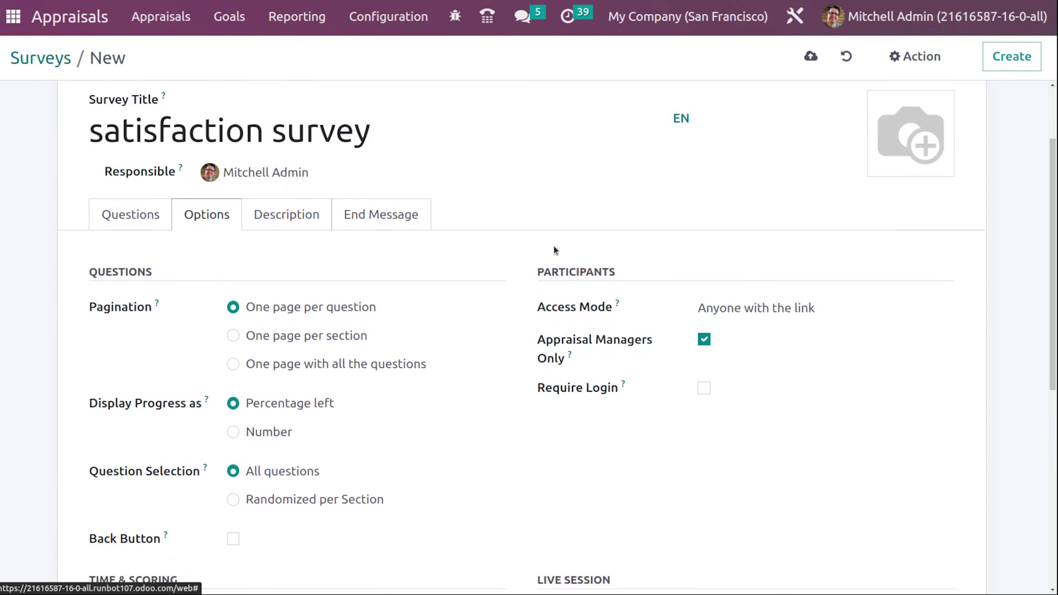
mouse_move(615, 205)
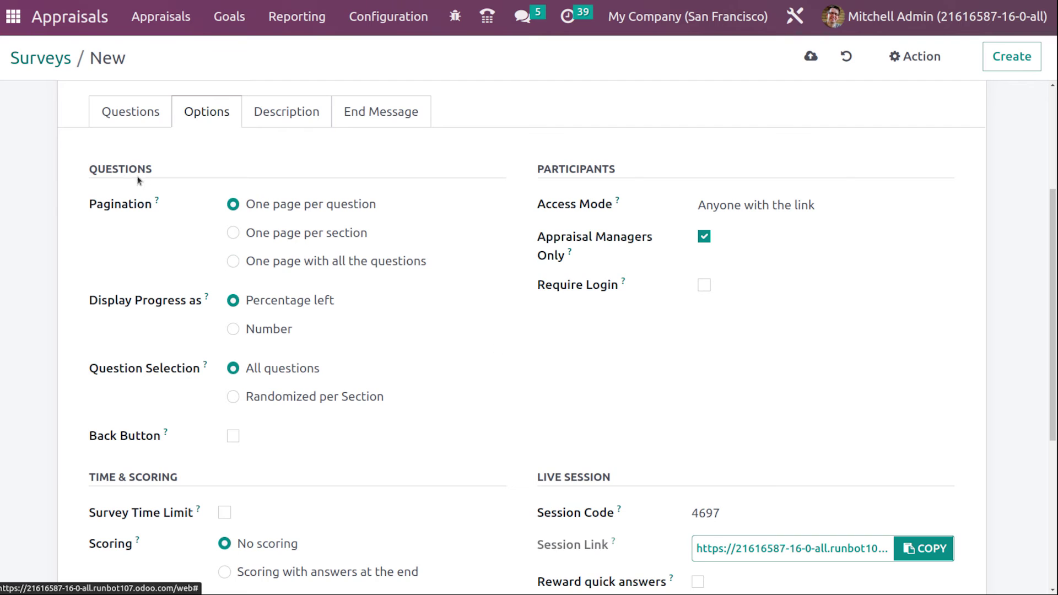
scroll(194, 408, down, 3)
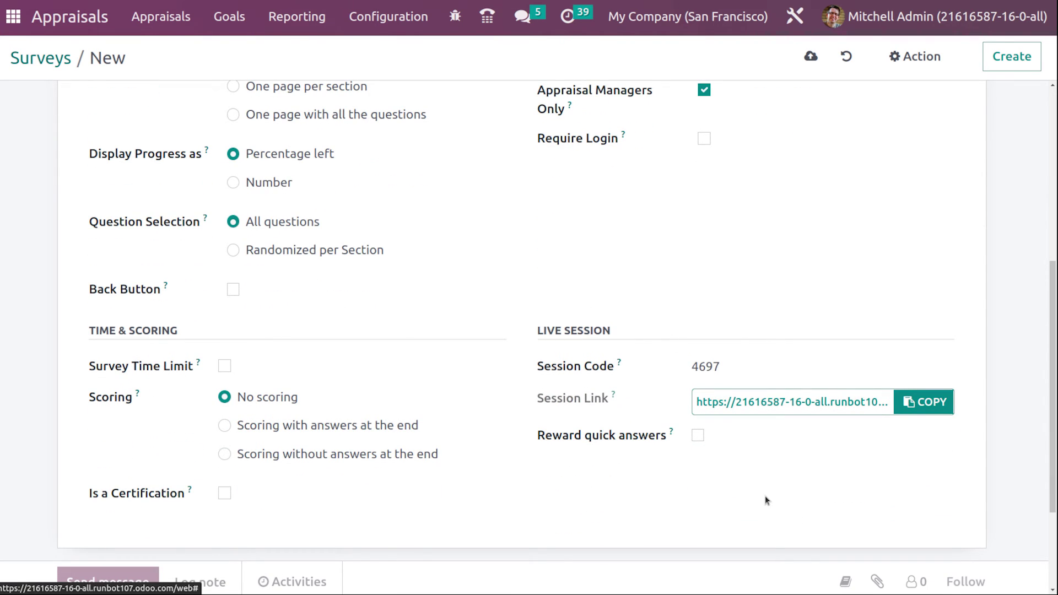
scroll(415, 434, up, 7)
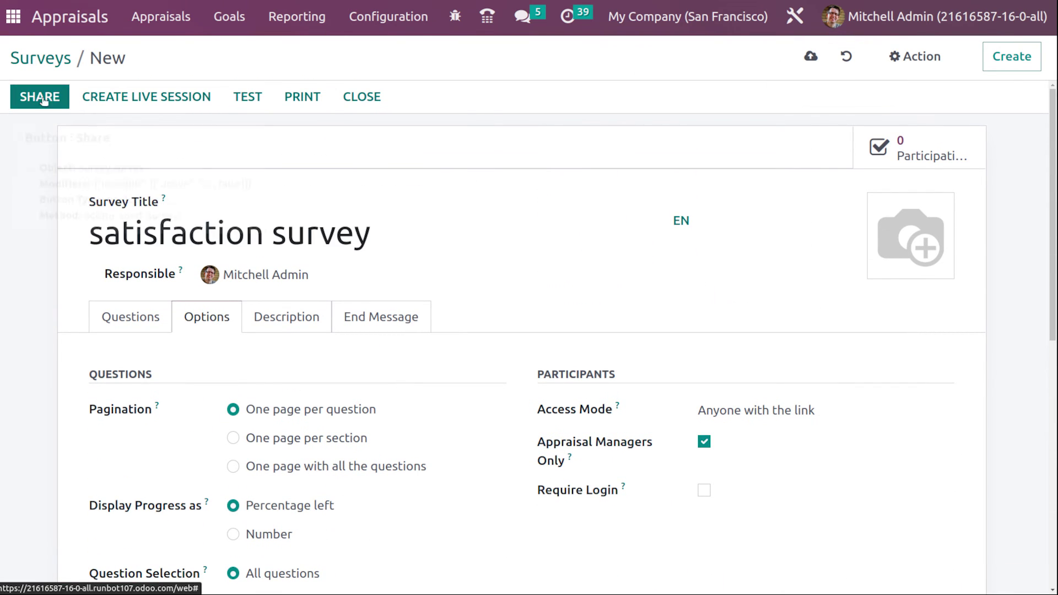
click(809, 56)
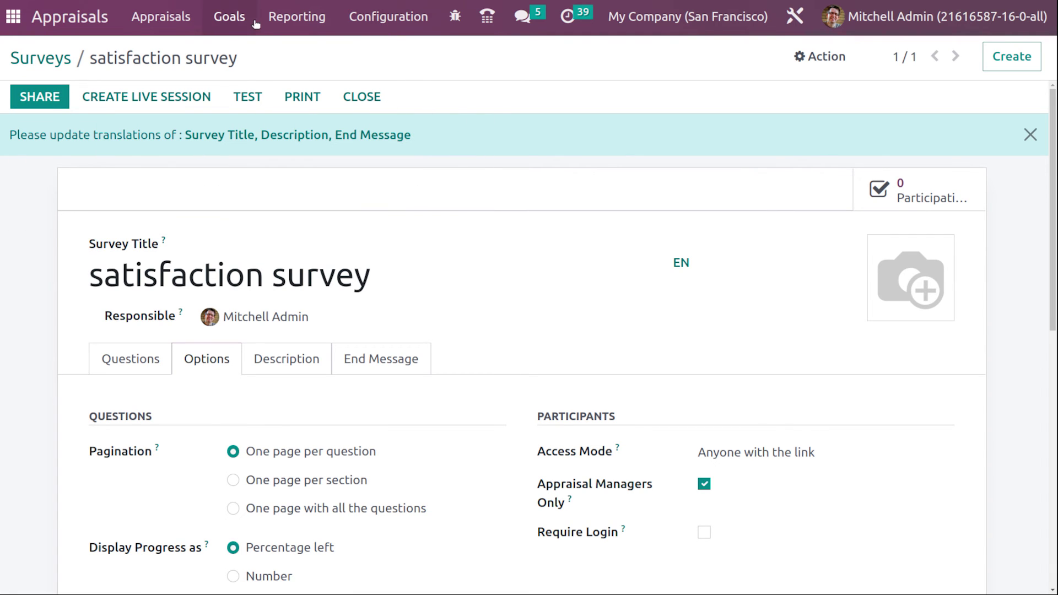
List the three appraisal surveys, including satisfaction survey, and show them in the Activity view
click(388, 17)
click(367, 103)
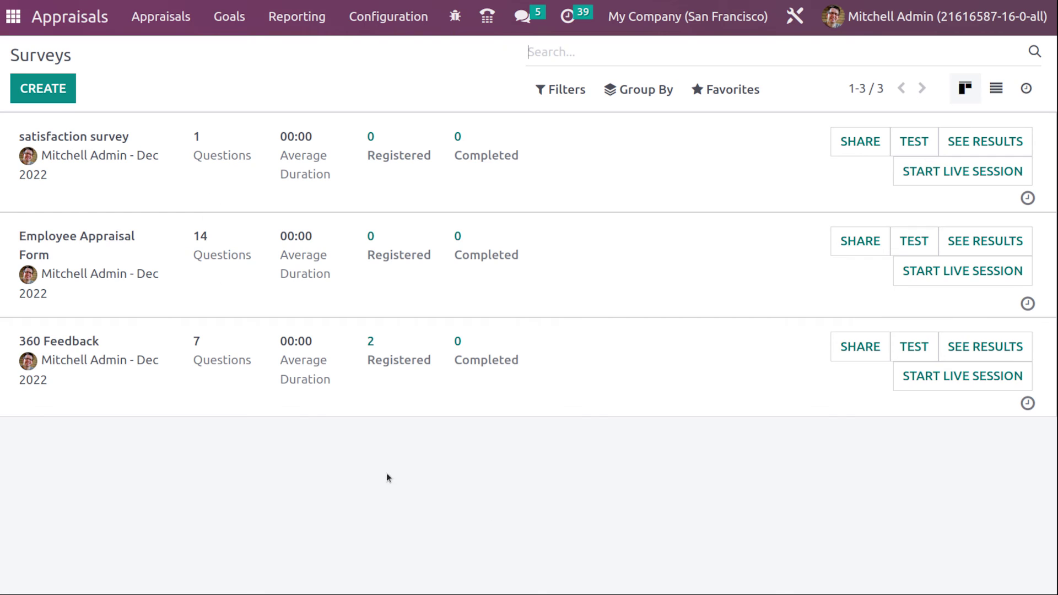
click(993, 90)
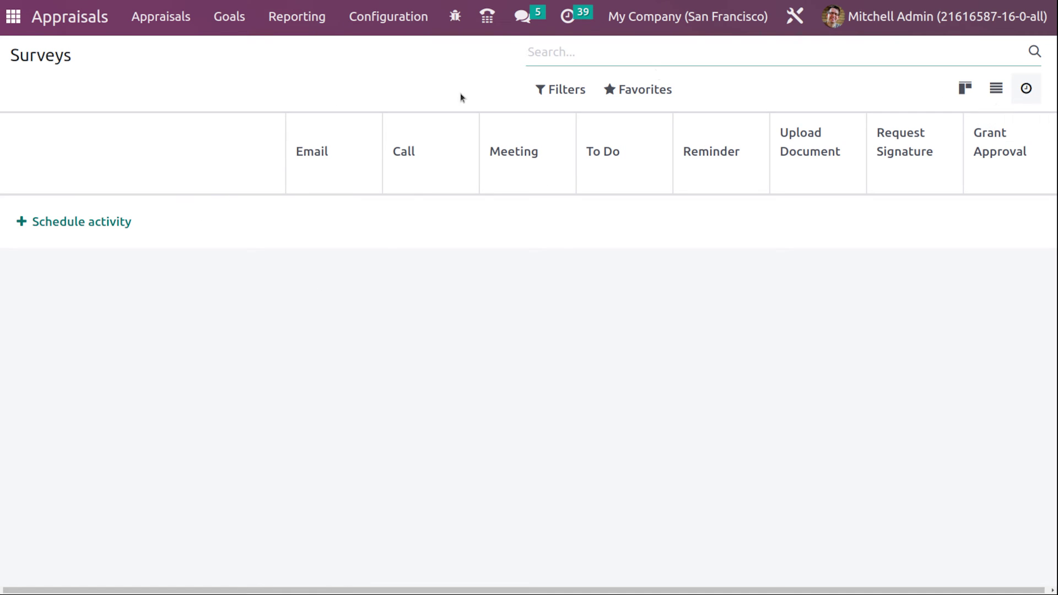
Start a blank appraisal, browse its Skills, Private Note and Appraisal tabs, then abandon it unsaved
click(160, 16)
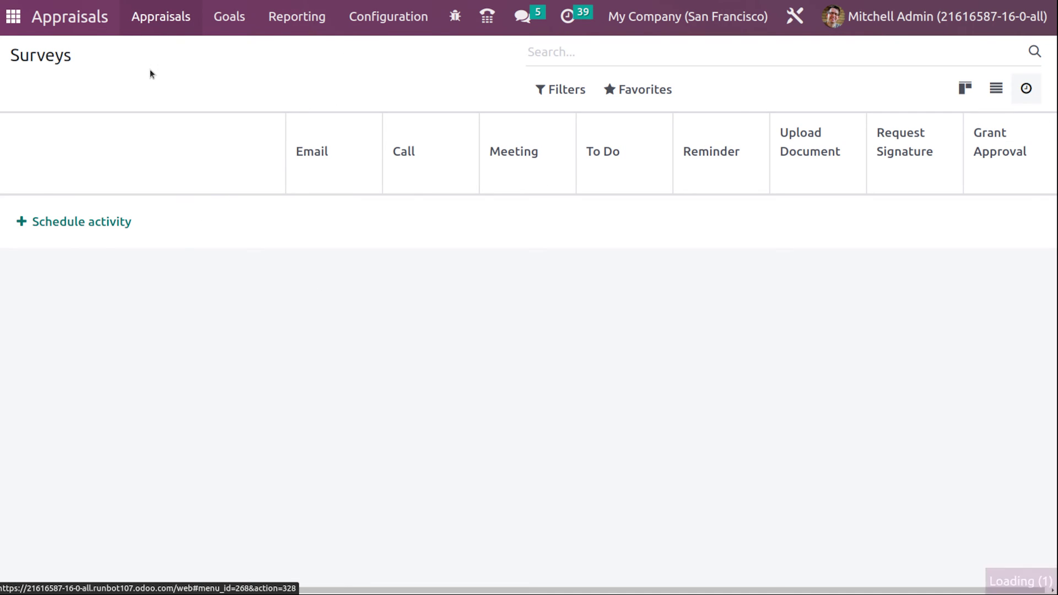
click(974, 407)
scroll(758, 349, down, 3)
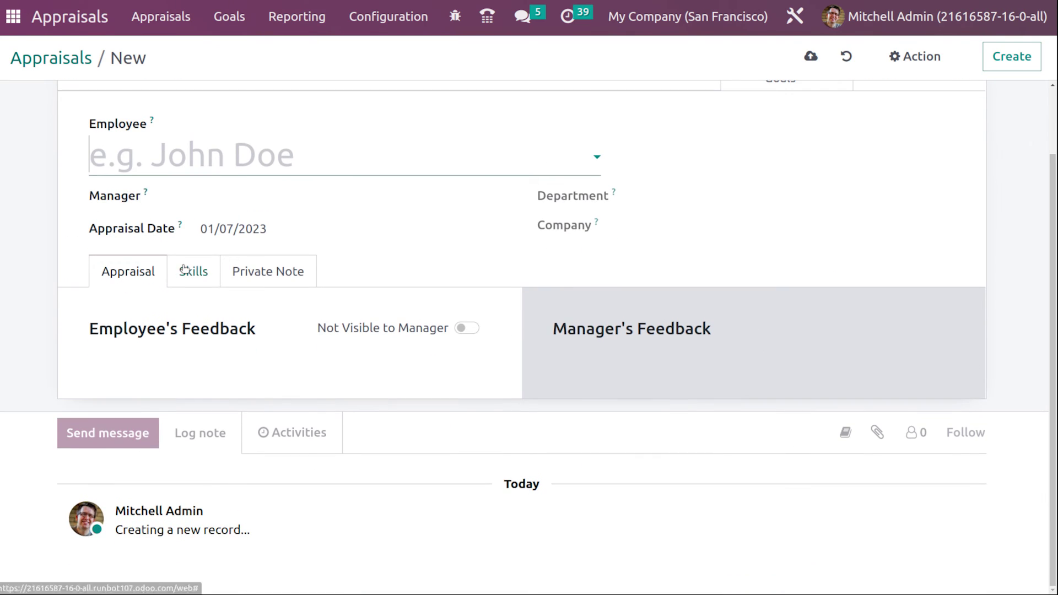
click(205, 269)
click(238, 271)
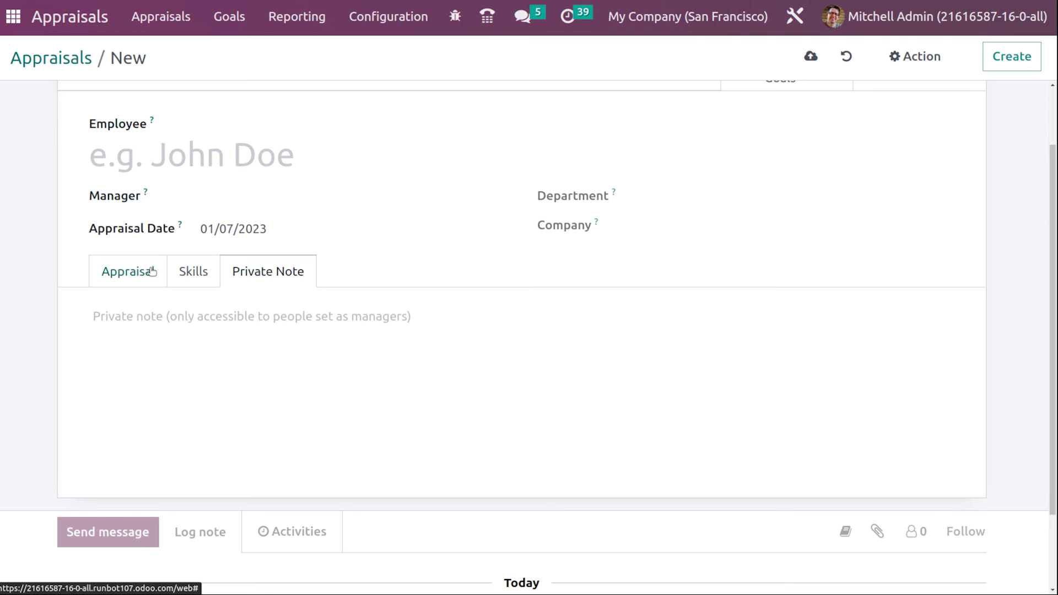
click(151, 272)
scroll(635, 330, up, 2)
click(788, 148)
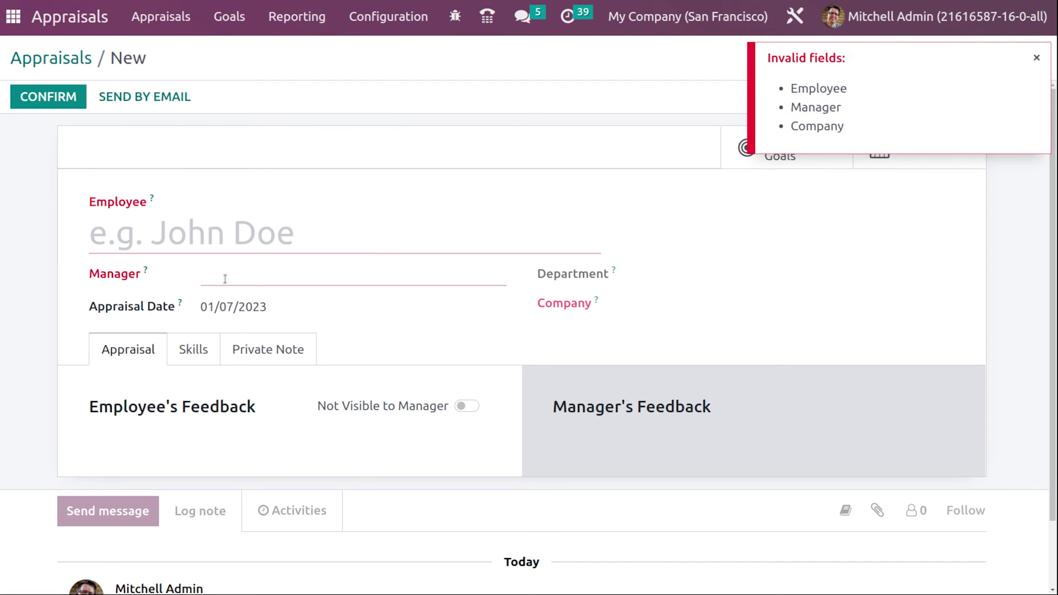
click(1037, 58)
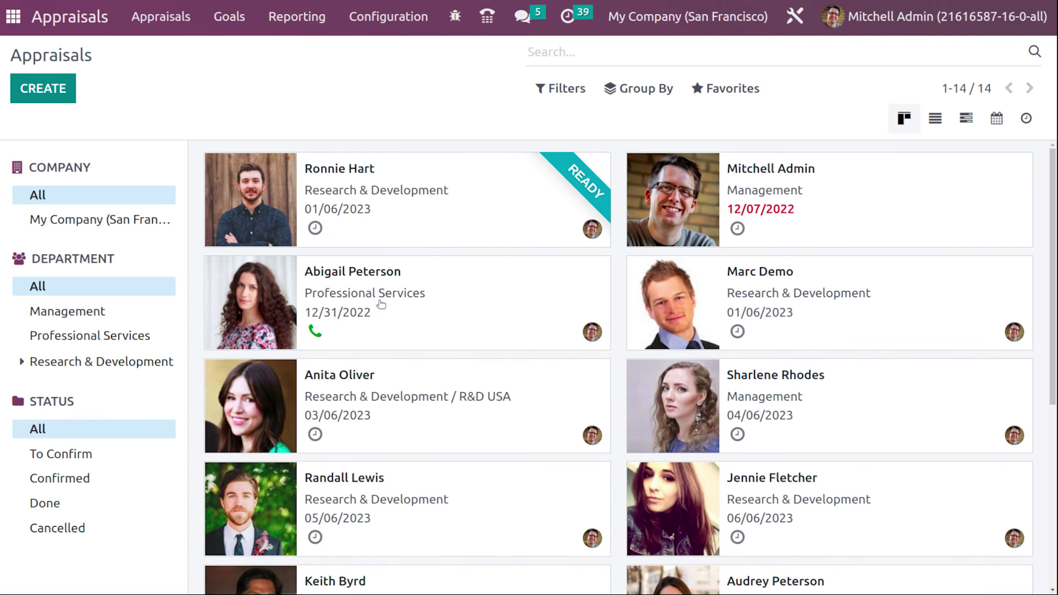
Open the 12/31/2022 Professional Services appraisal, check previous appraisals, then show the employee's goals
click(529, 318)
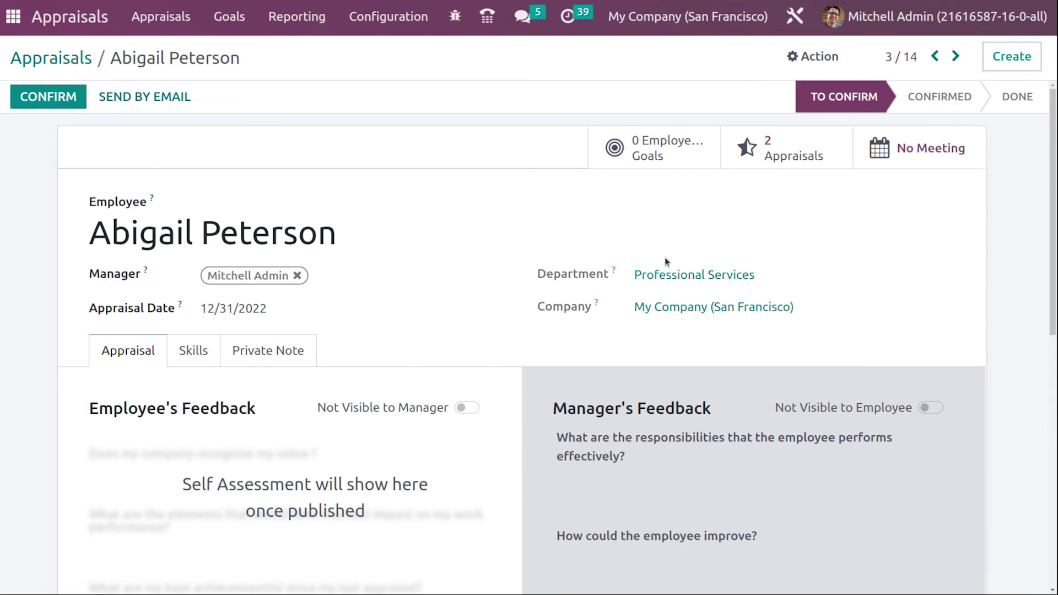
click(769, 169)
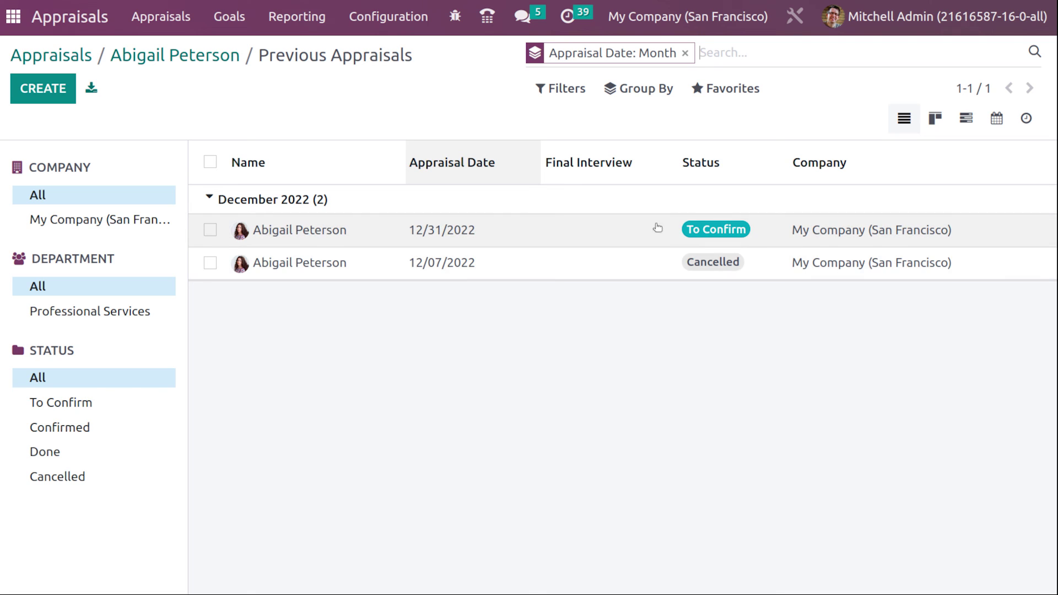
click(175, 55)
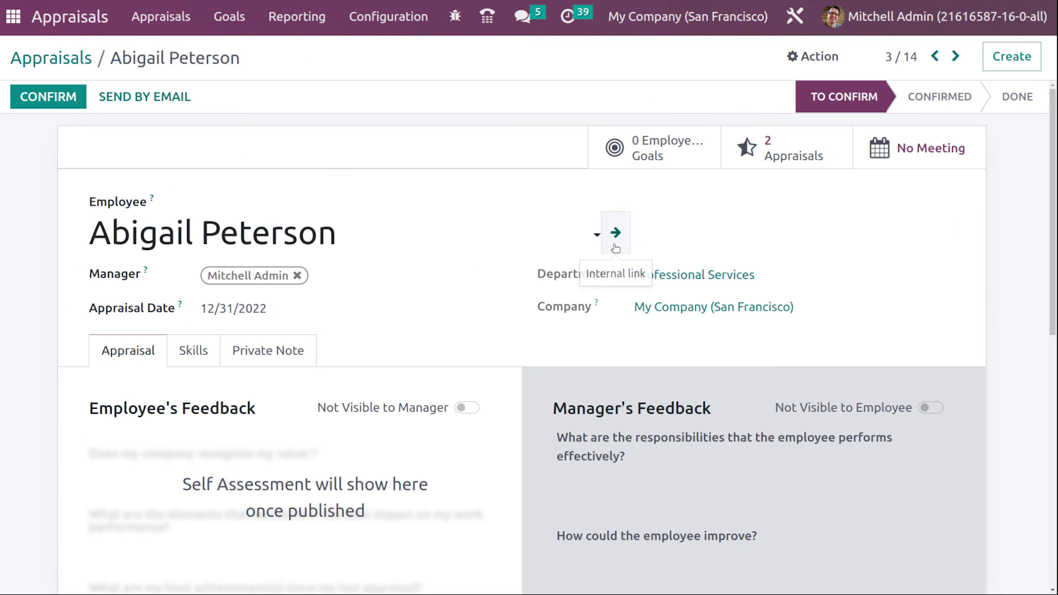
click(661, 144)
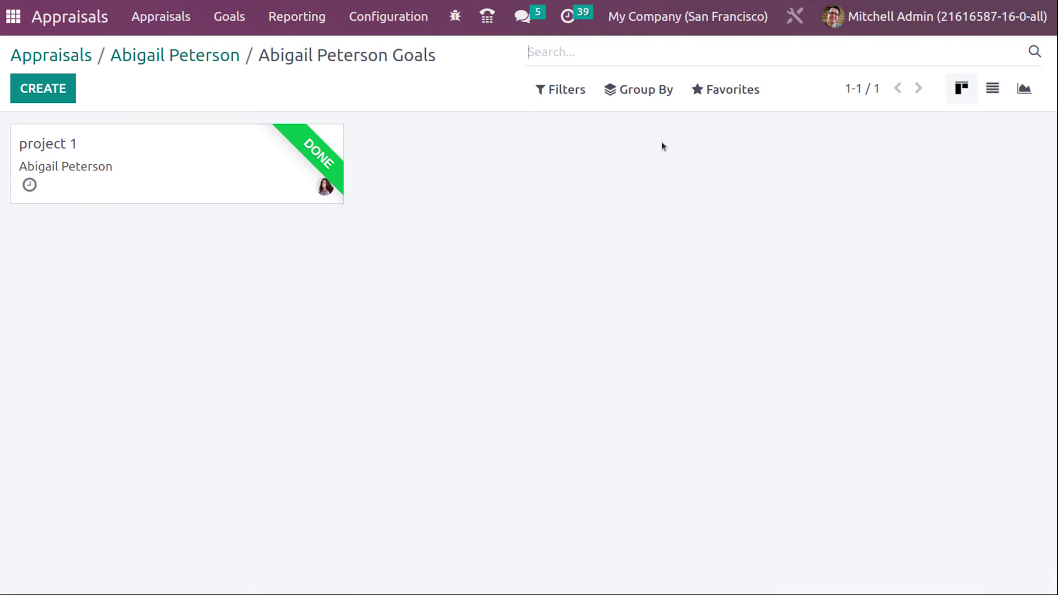
Change the project 1 goal's progress to 50% and save it
click(295, 178)
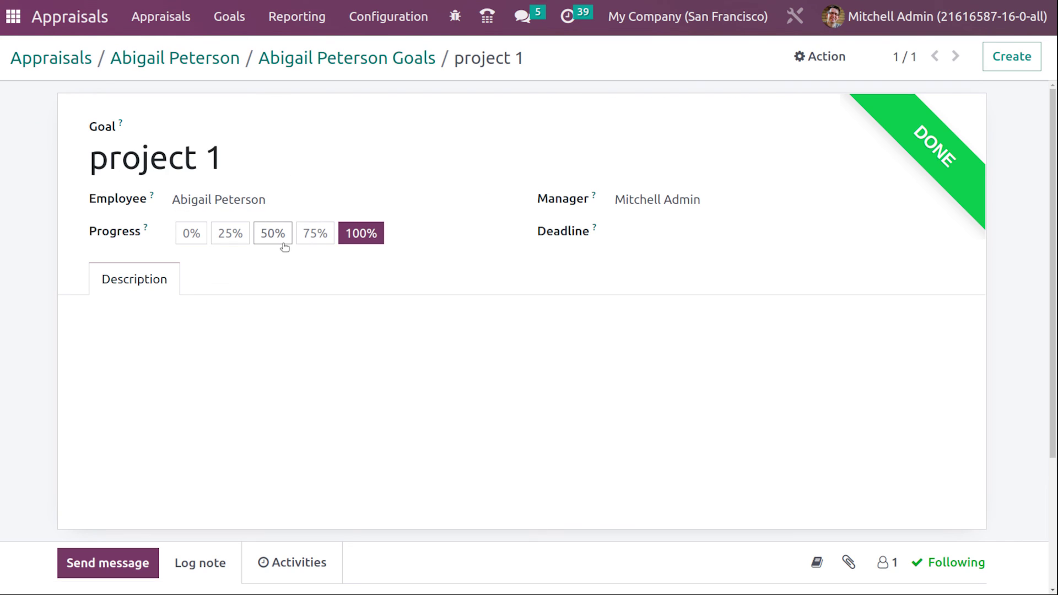
click(273, 234)
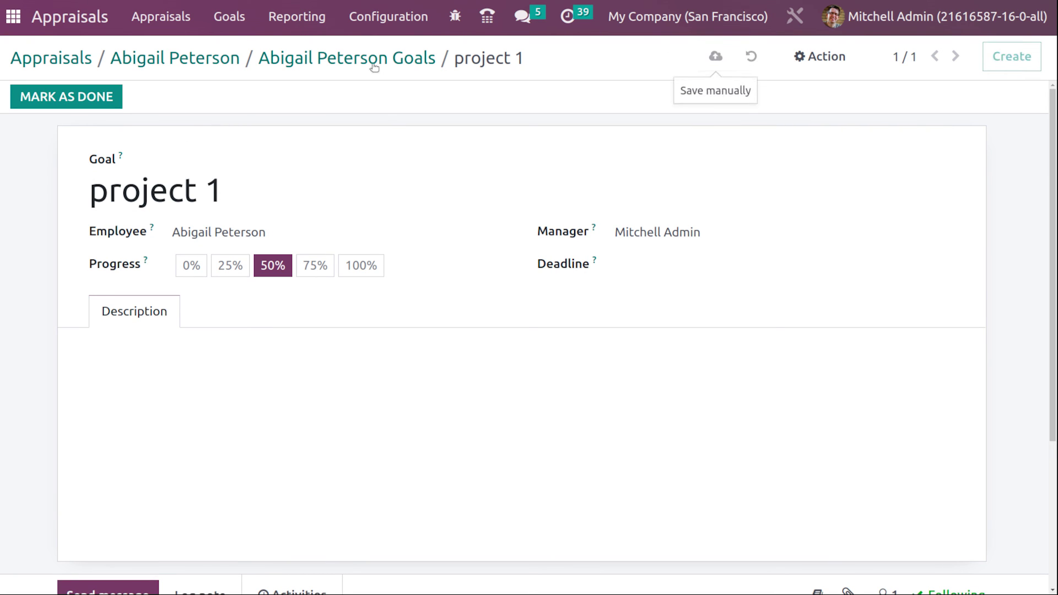
click(349, 58)
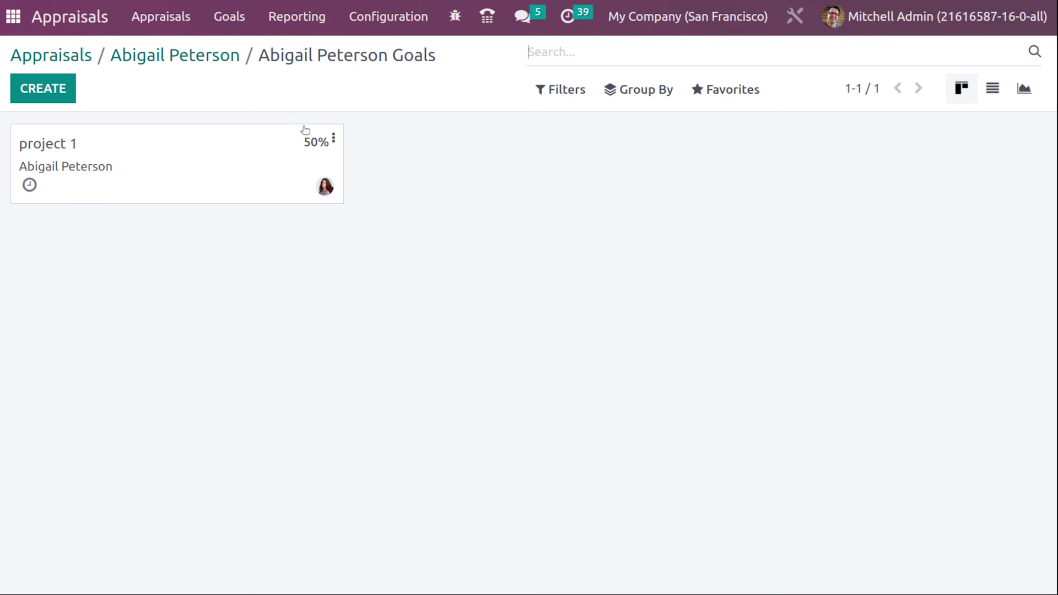
click(191, 55)
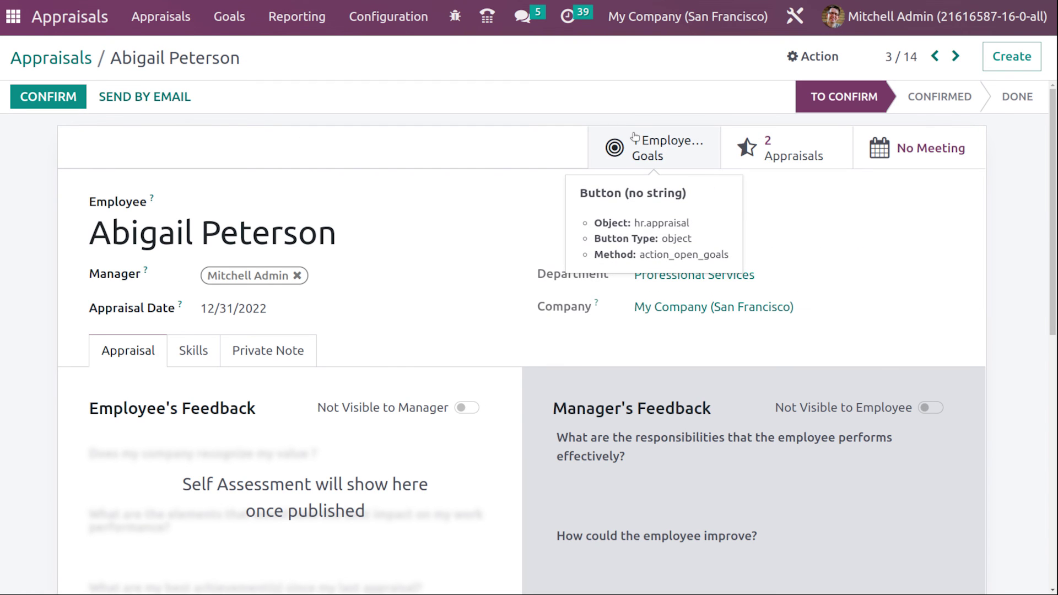
Confirm the goal now shows 50%, then return to the 14-card appraisals overview
click(673, 159)
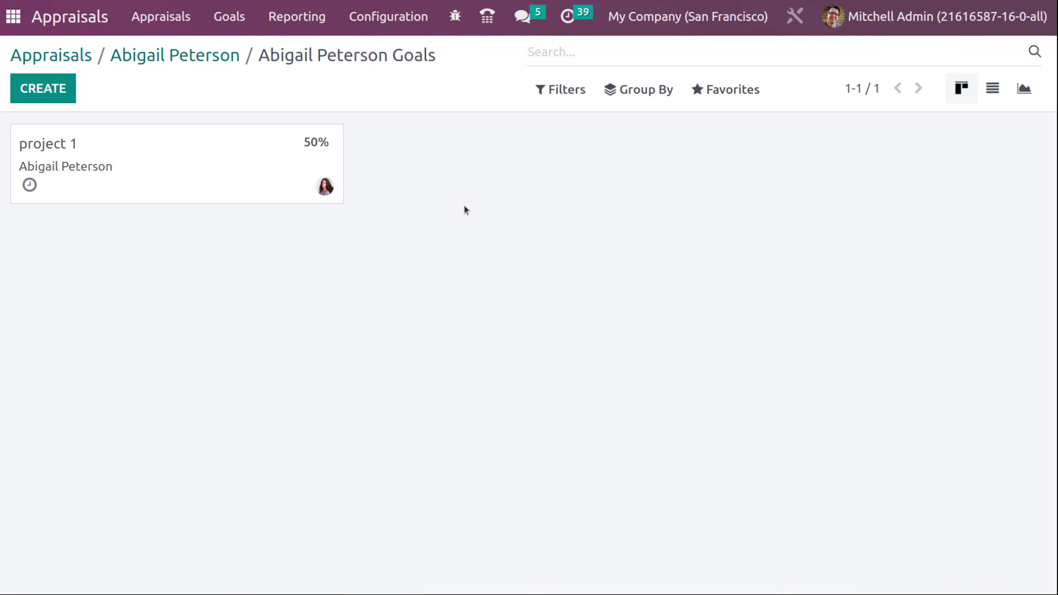
mouse_move(305, 174)
click(204, 59)
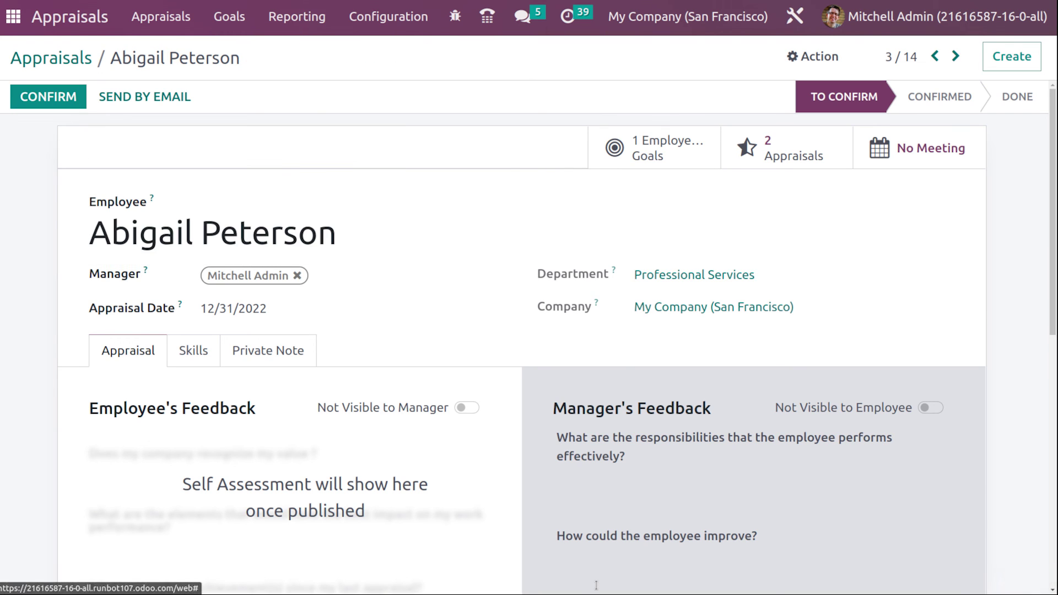
click(44, 57)
scroll(458, 452, down, 1)
scroll(459, 451, down, 5)
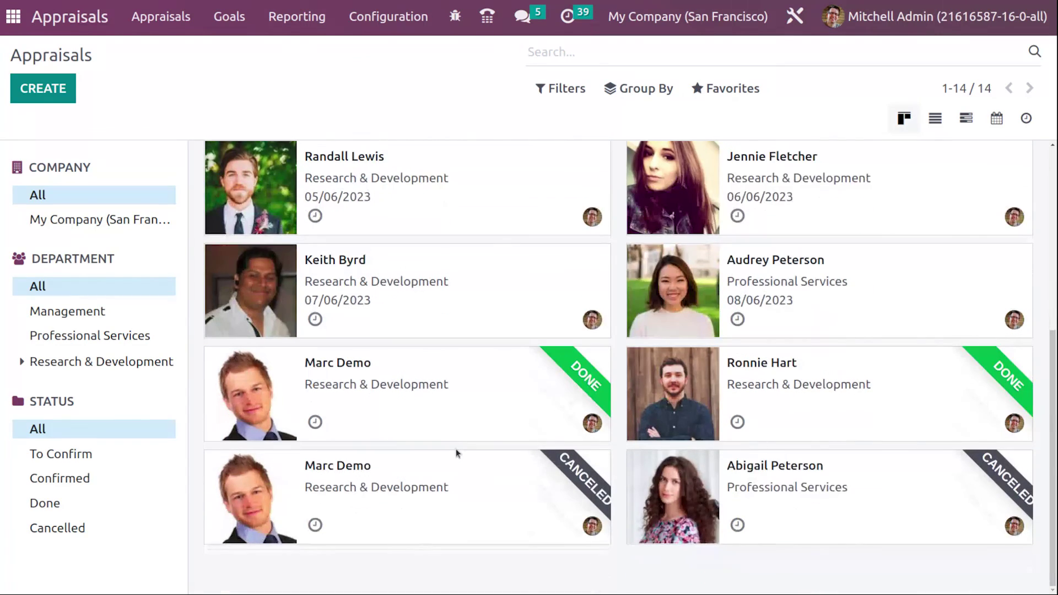